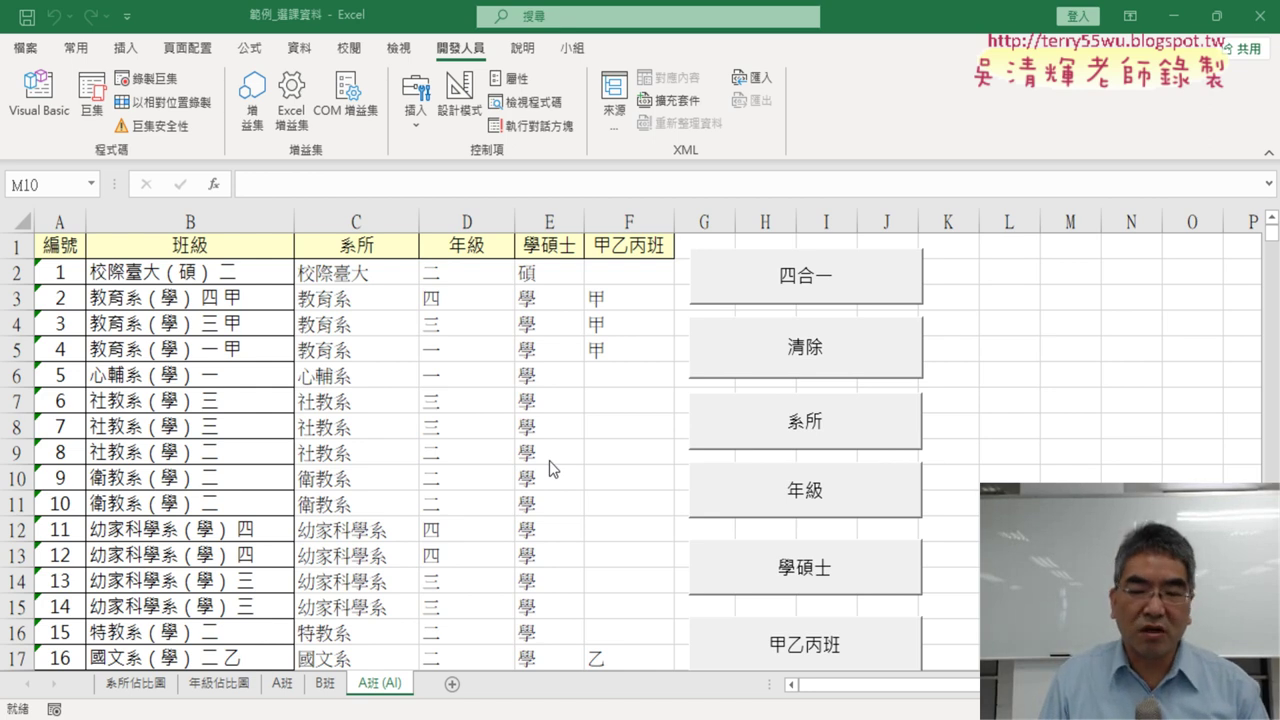
# Bring the class-list workbook forward, then select cell L10 and the 班級 column B.
pyautogui.hotkey('alt', 'Tab')
pyautogui.click(997, 480)
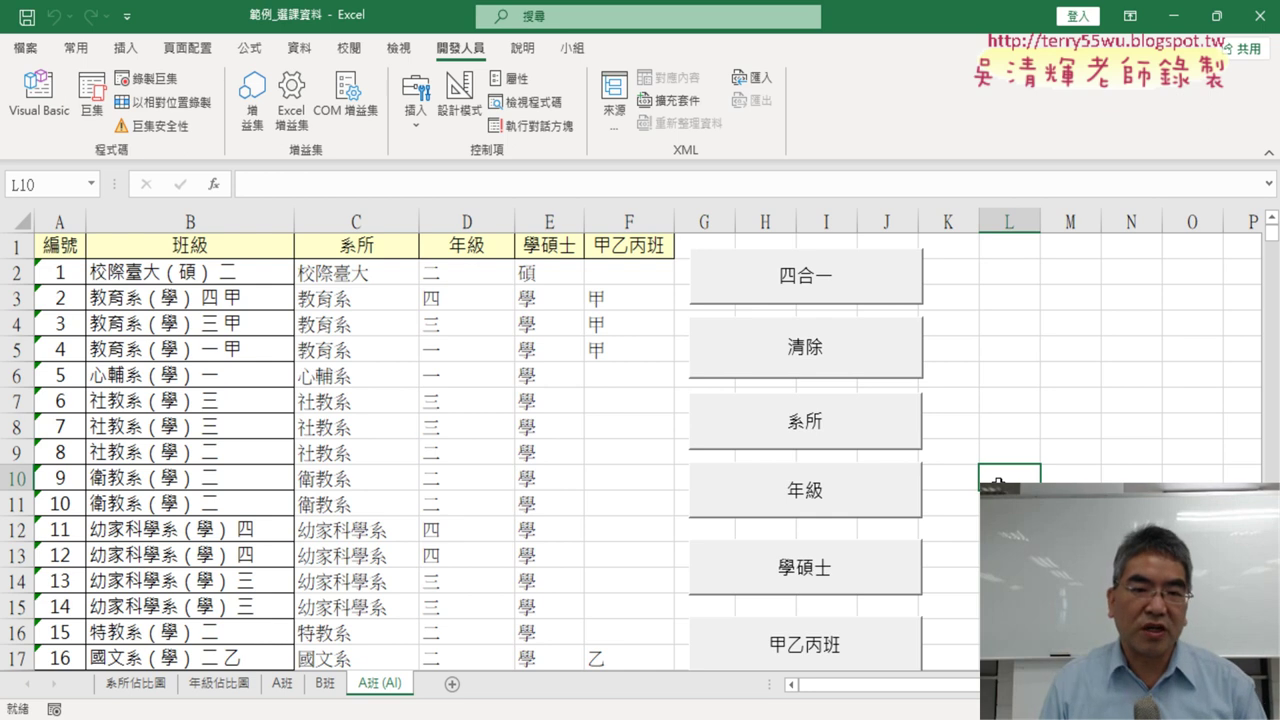
pyautogui.click(196, 214)
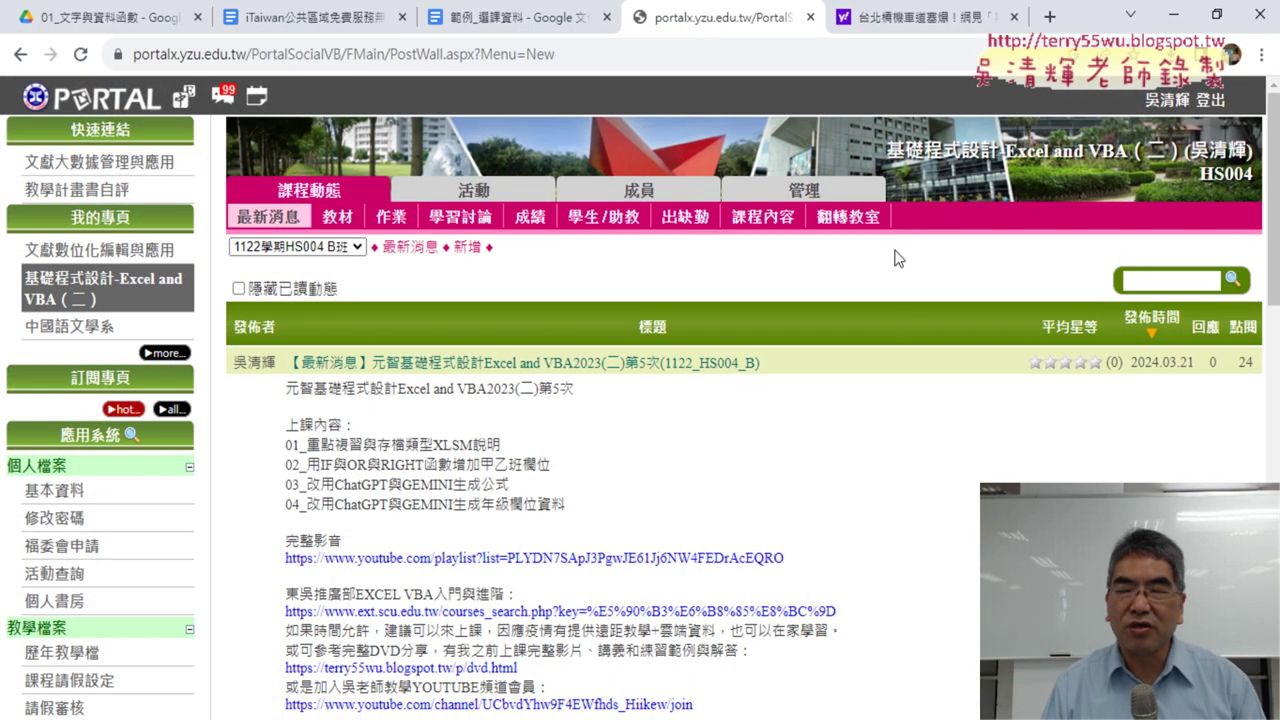
# Read through the Yahoo News article on the Taipei Bridge scooter-lane congestion, photos and text.
pyautogui.click(926, 28)
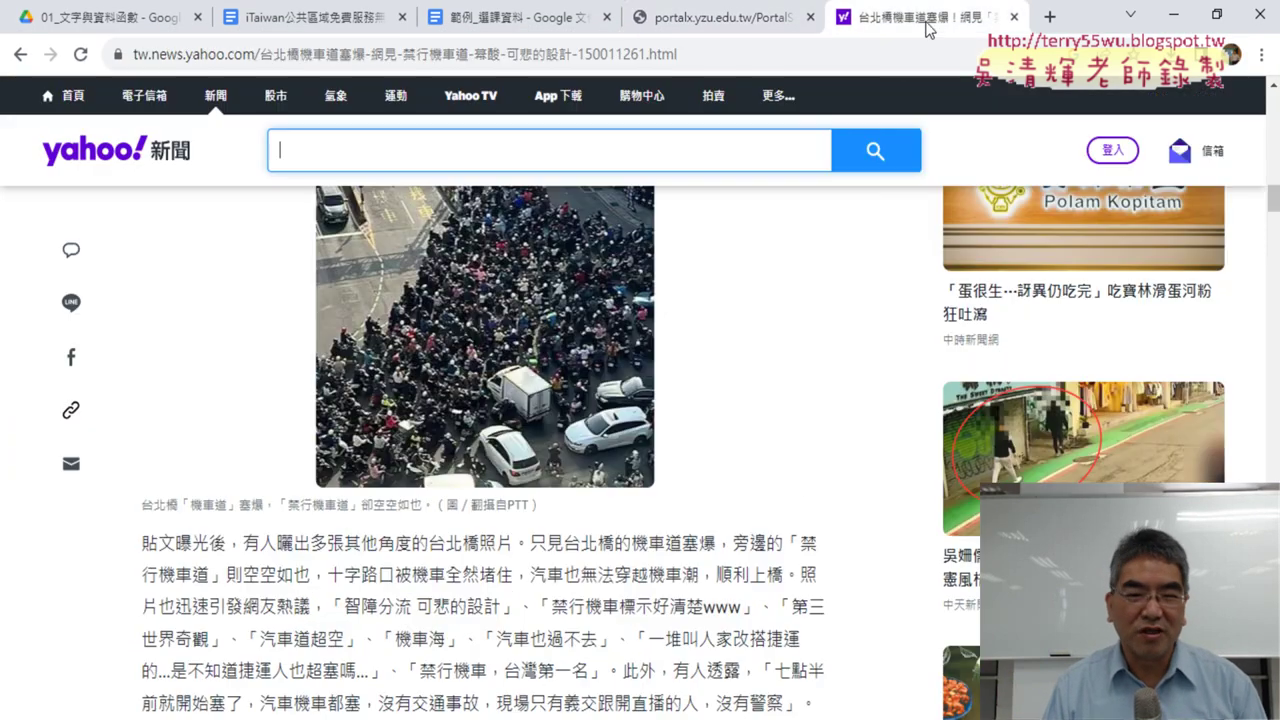
pyautogui.scroll(3, 762, 306)
pyautogui.scroll(3, 762, 306)
pyautogui.scroll(4, 762, 310)
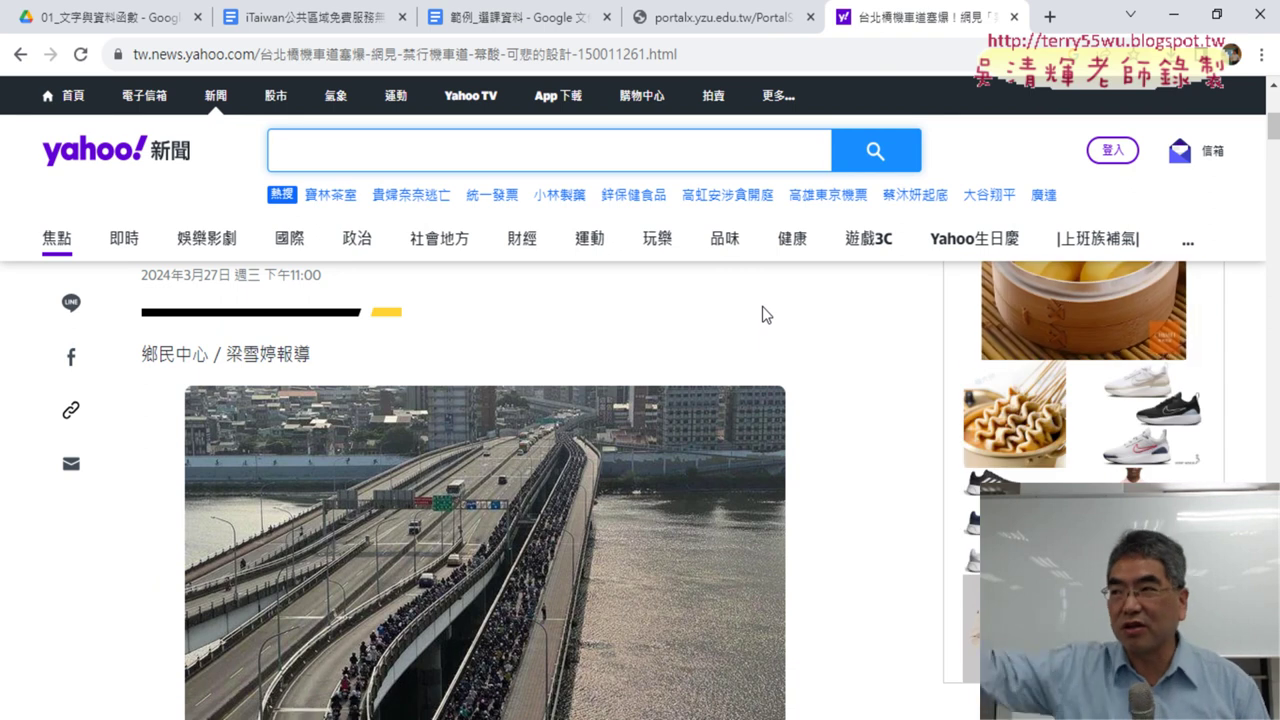
pyautogui.scroll(-2, 762, 310)
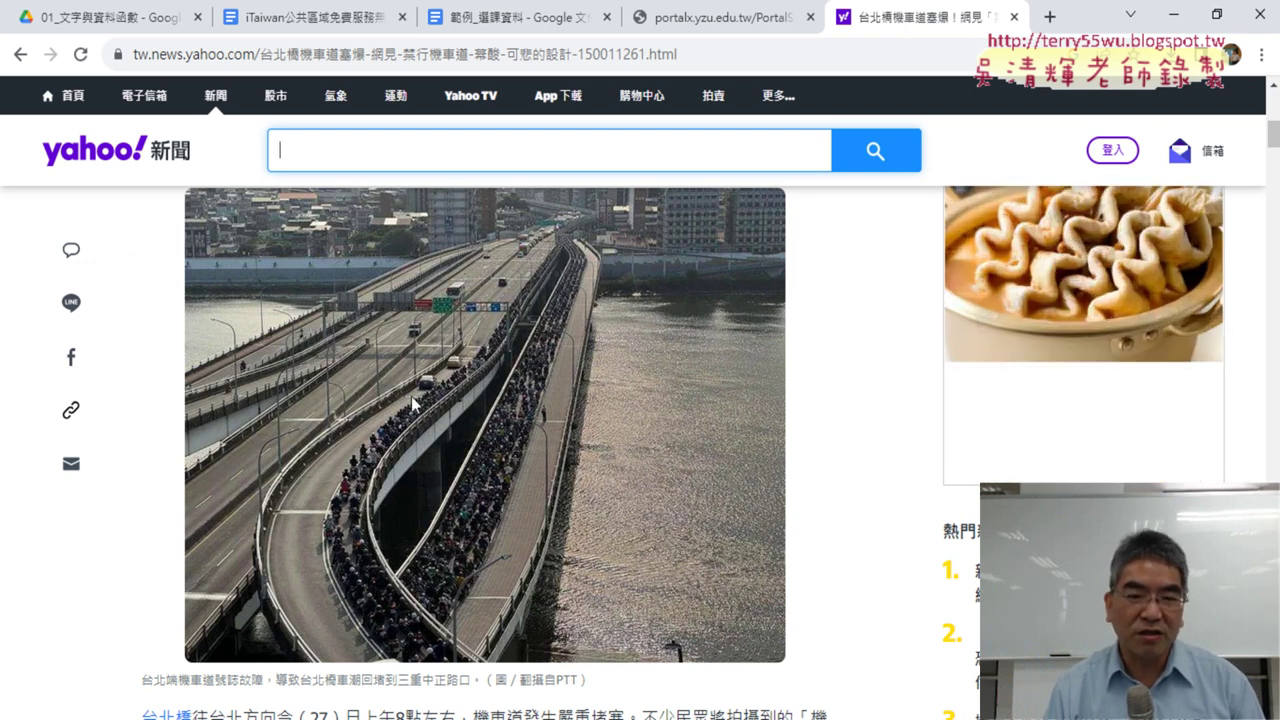
pyautogui.scroll(-1, 301, 610)
pyautogui.scroll(-2, 350, 580)
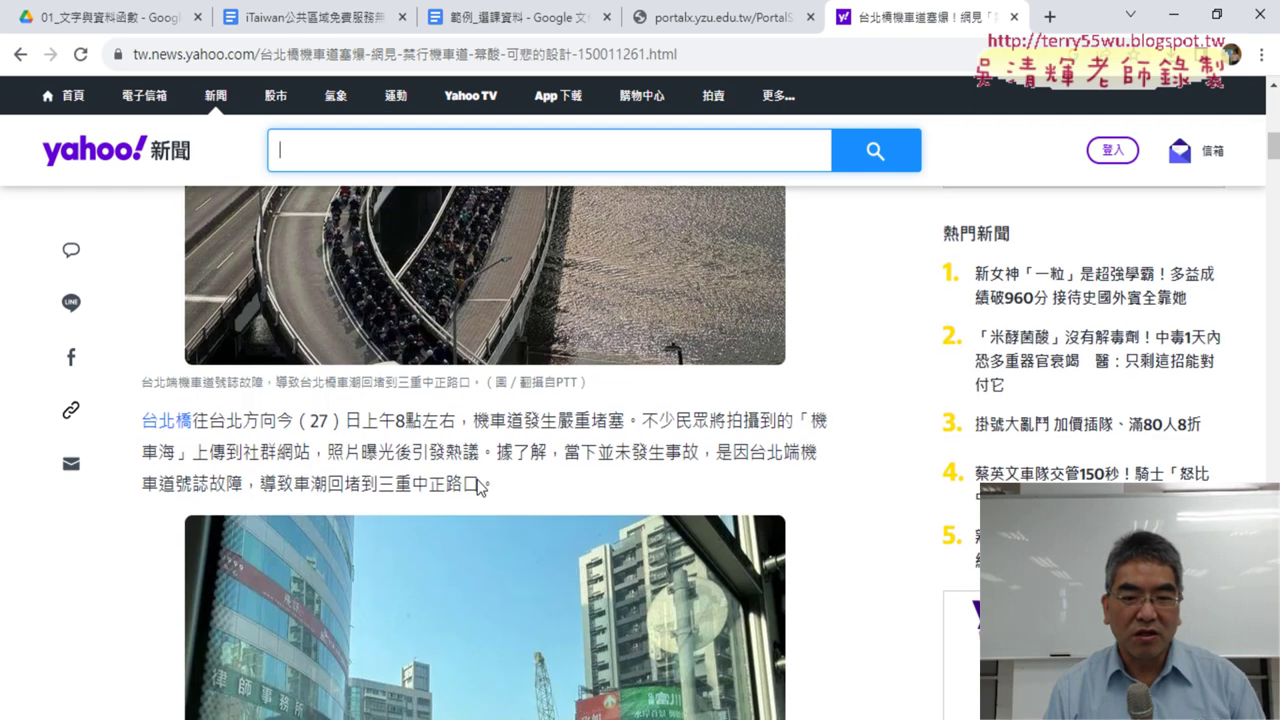
pyautogui.scroll(-3, 420, 530)
pyautogui.scroll(-3, 483, 487)
pyautogui.scroll(-2, 480, 480)
pyautogui.scroll(-3, 470, 460)
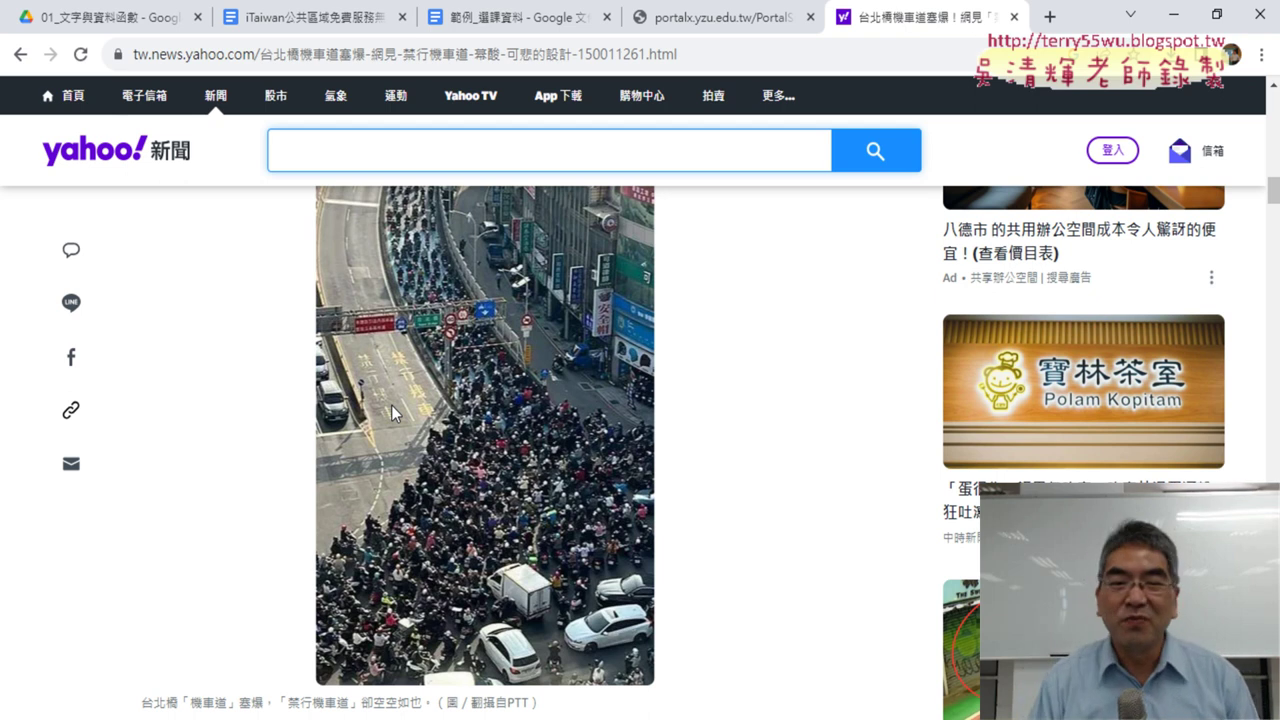
pyautogui.scroll(1, 447, 310)
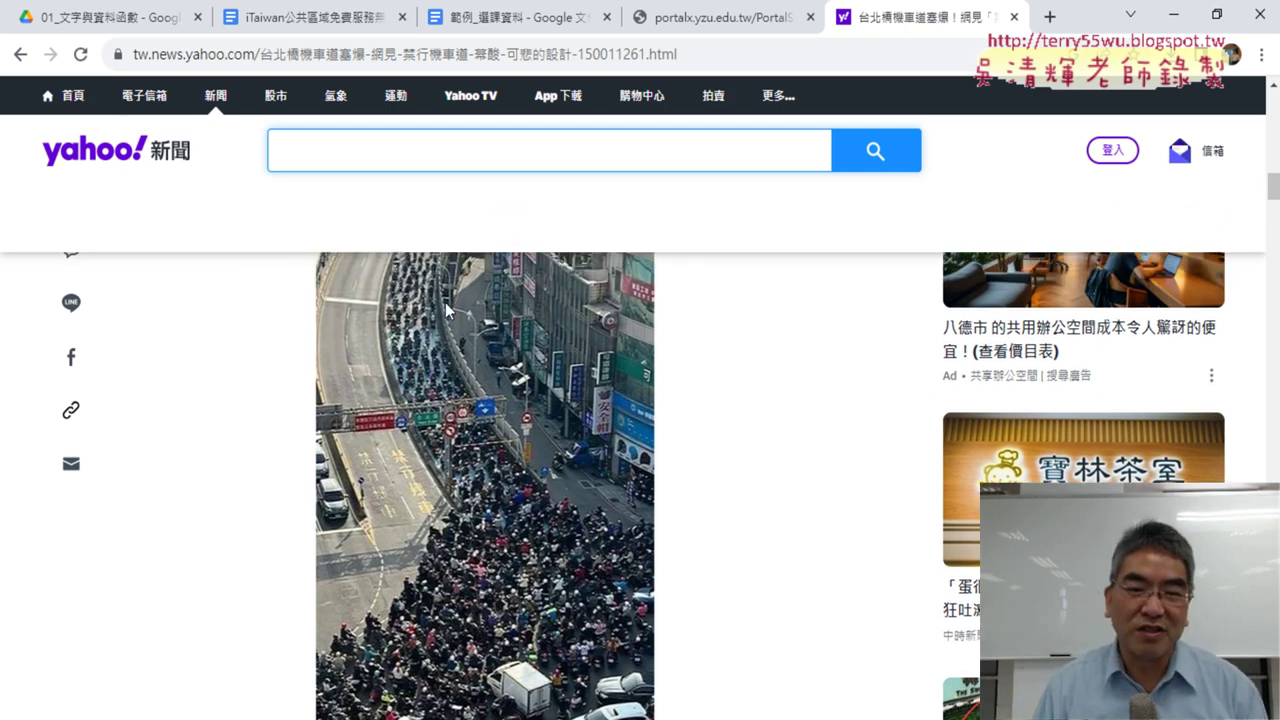
pyautogui.scroll(-1, 700, 434)
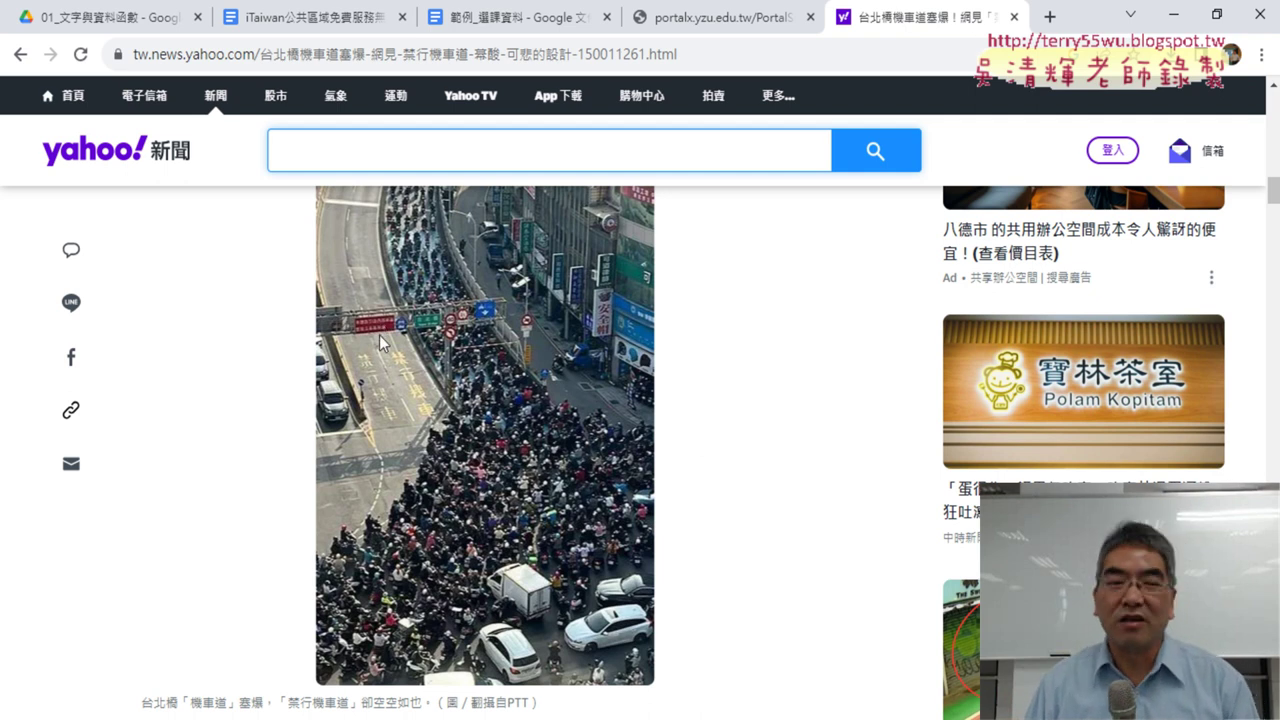
pyautogui.scroll(3, 382, 366)
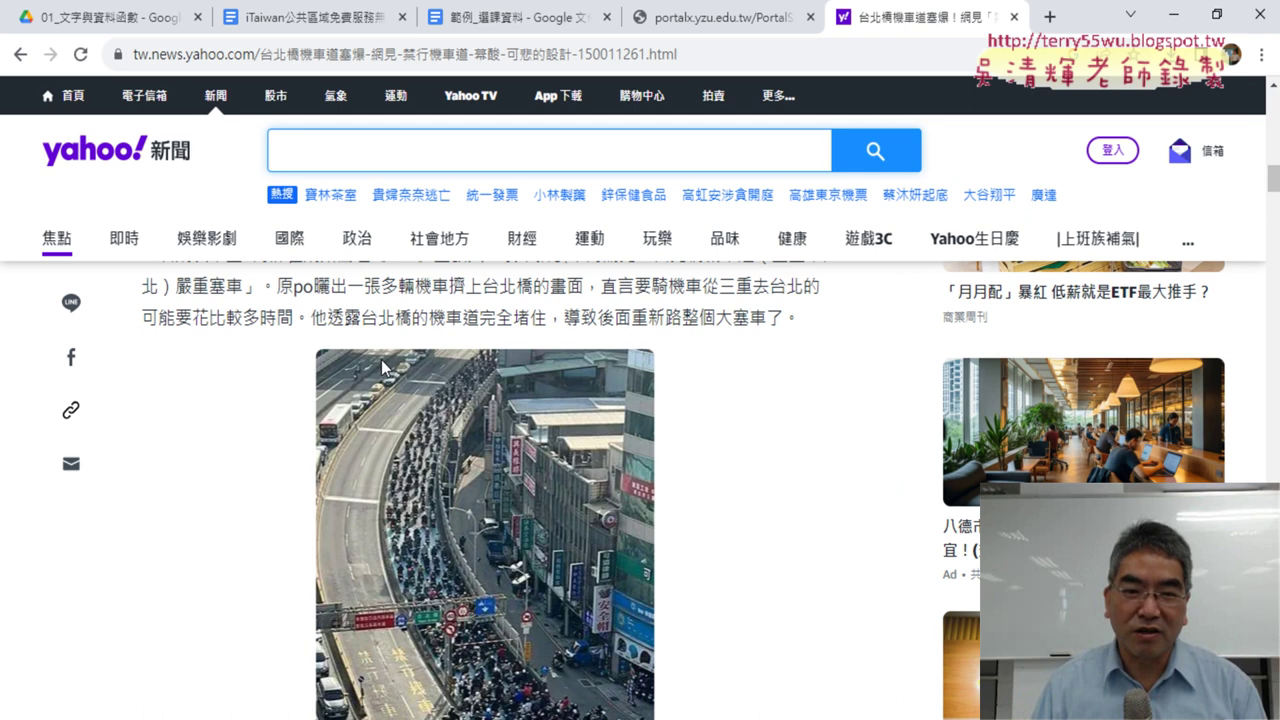
pyautogui.scroll(2, 585, 325)
pyautogui.scroll(3, 585, 317)
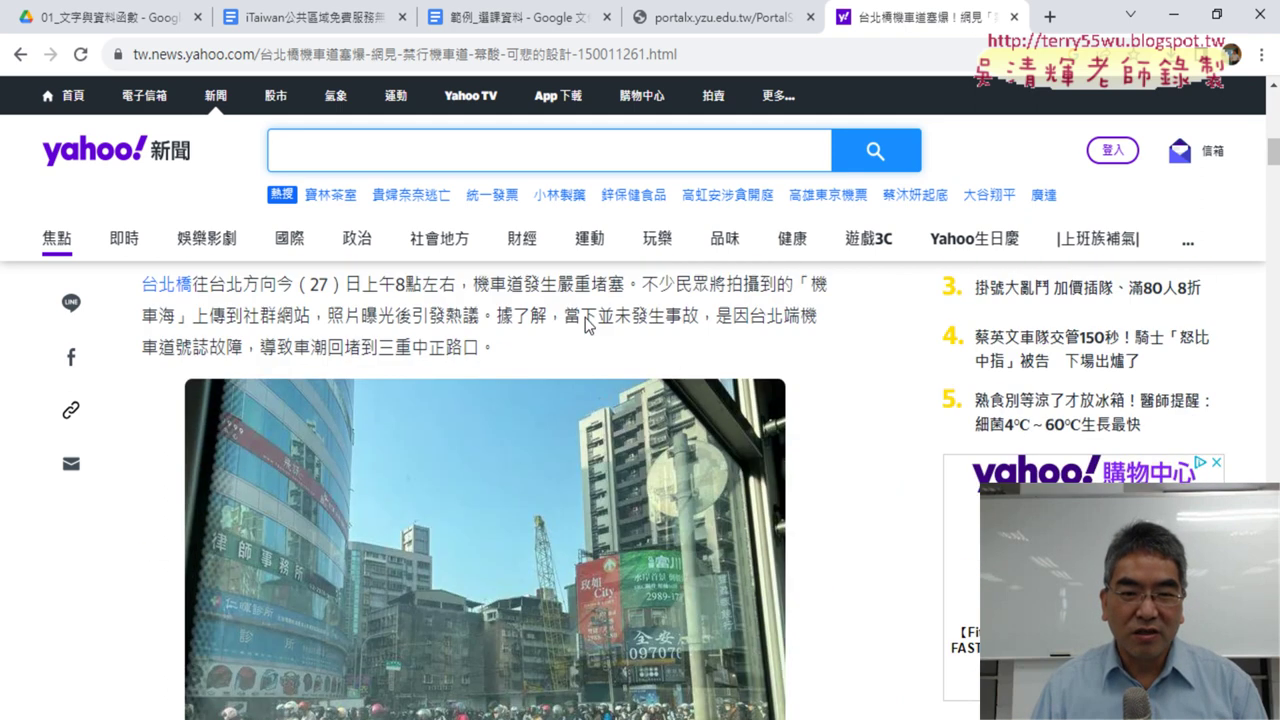
pyautogui.scroll(3, 585, 317)
# Finish reading the bridge-traffic article, then open a new blank browser tab.
pyautogui.scroll(3, 585, 317)
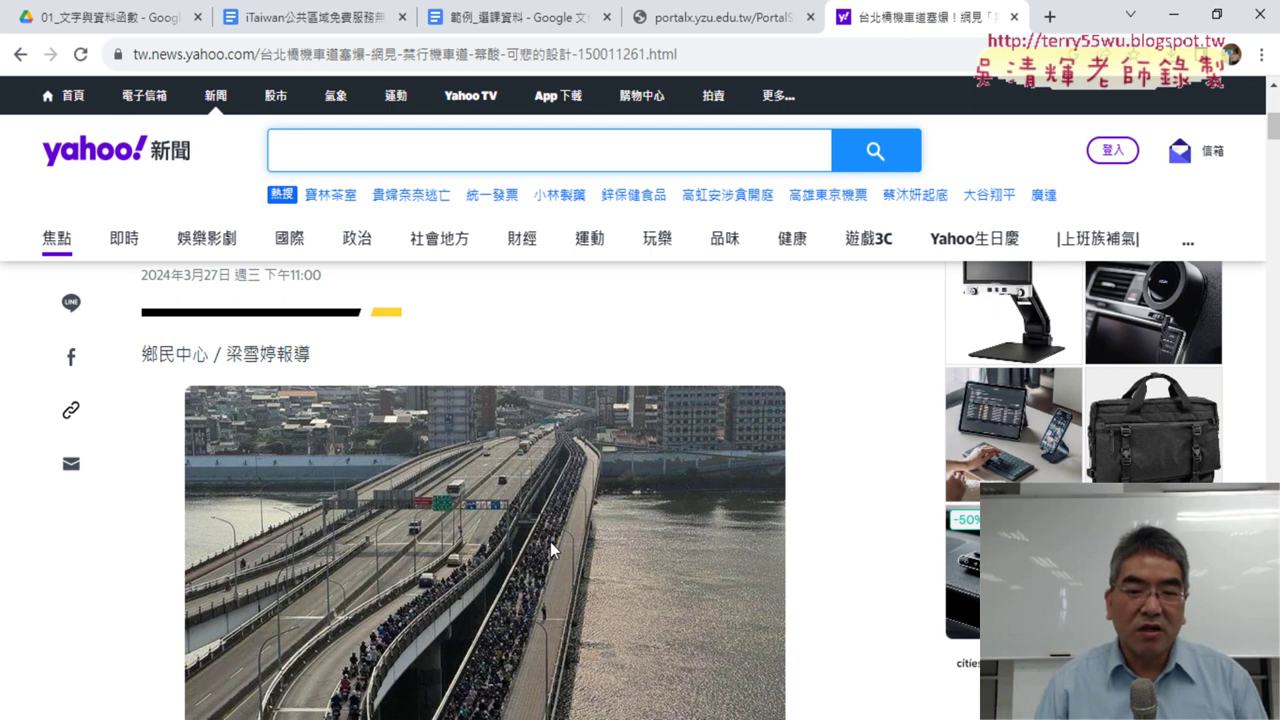
pyautogui.scroll(-2, 550, 542)
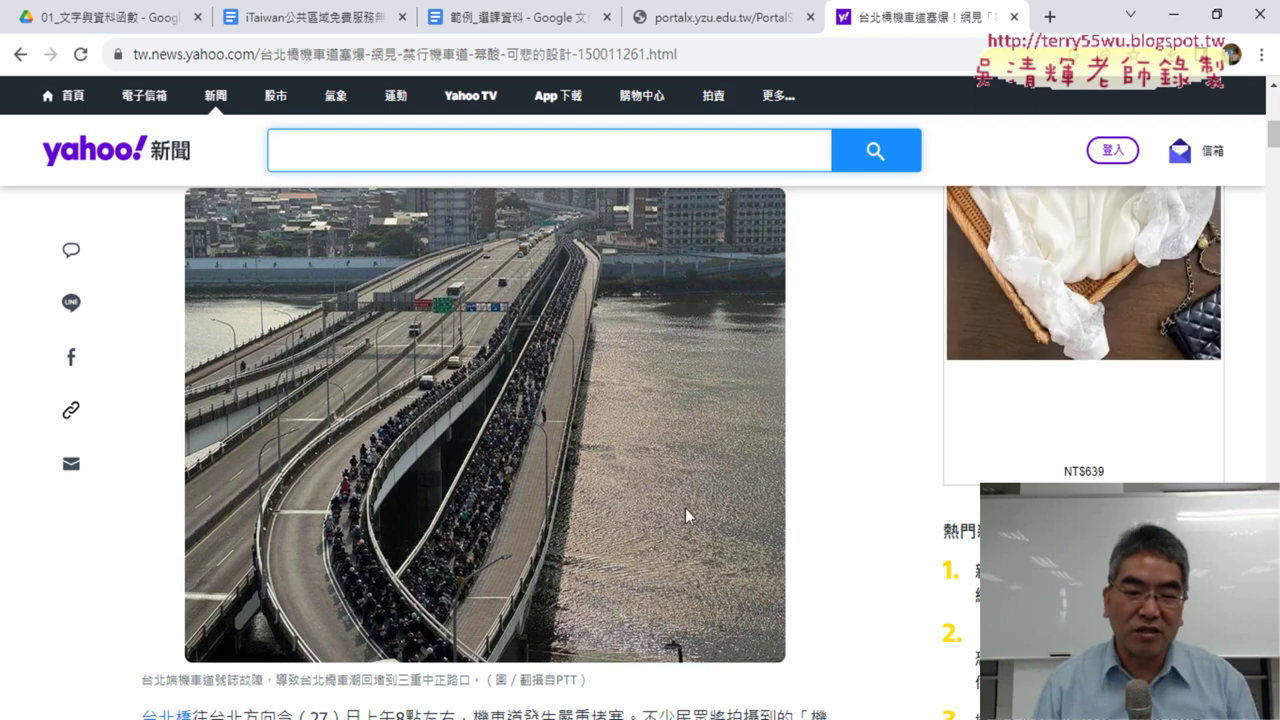
pyautogui.scroll(-5, 855, 509)
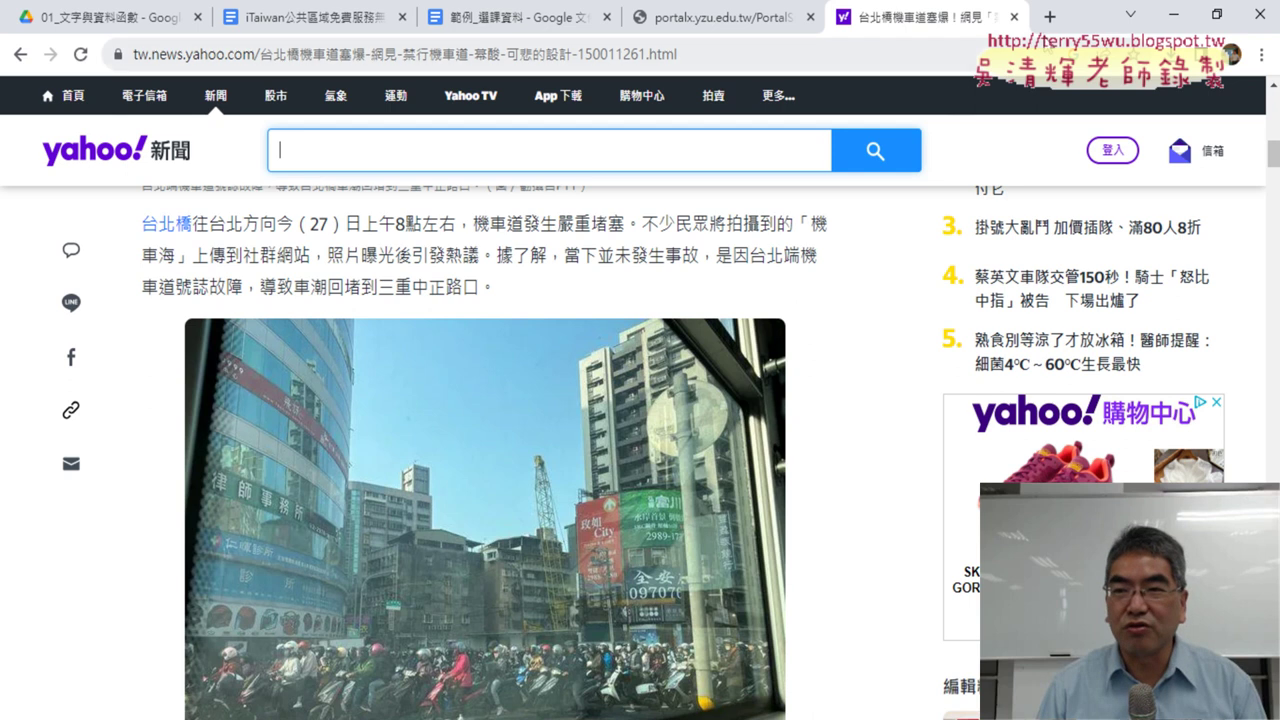
pyautogui.click(1049, 16)
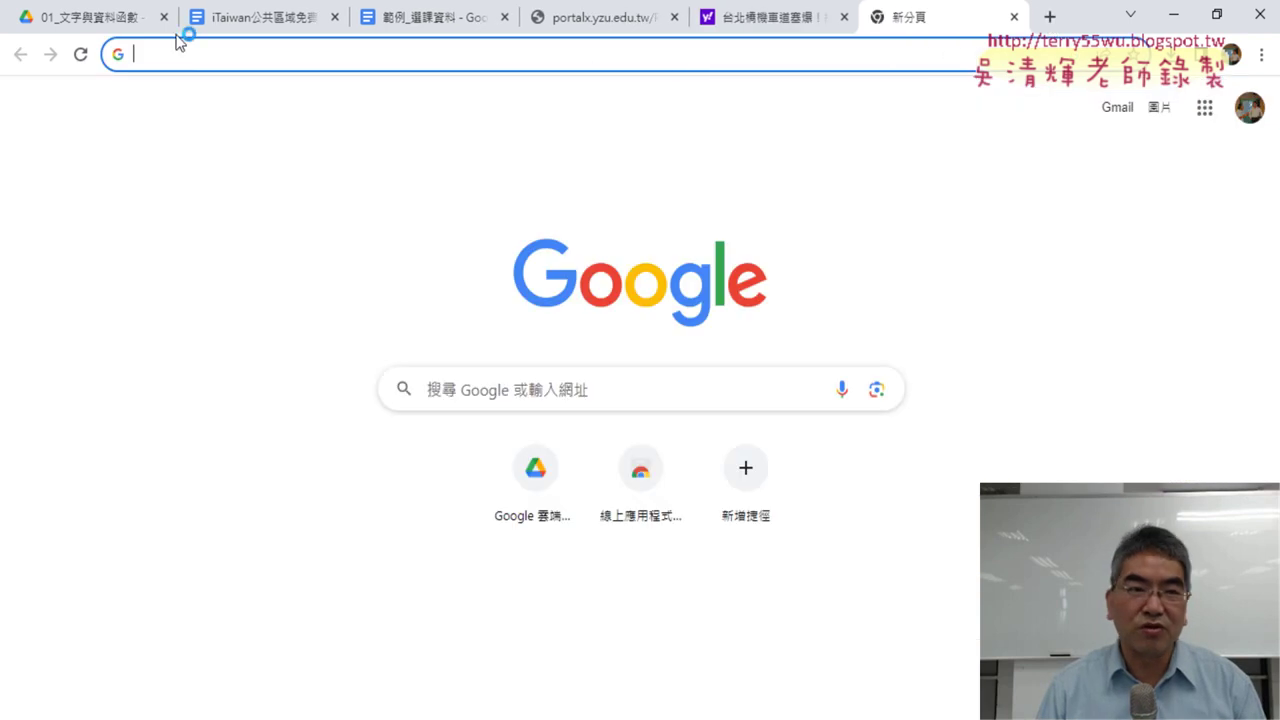
# Open the 臺北市住宅竊盜點位資訊 Doc from the Drive course folder and scroll through it.
pyautogui.click(88, 20)
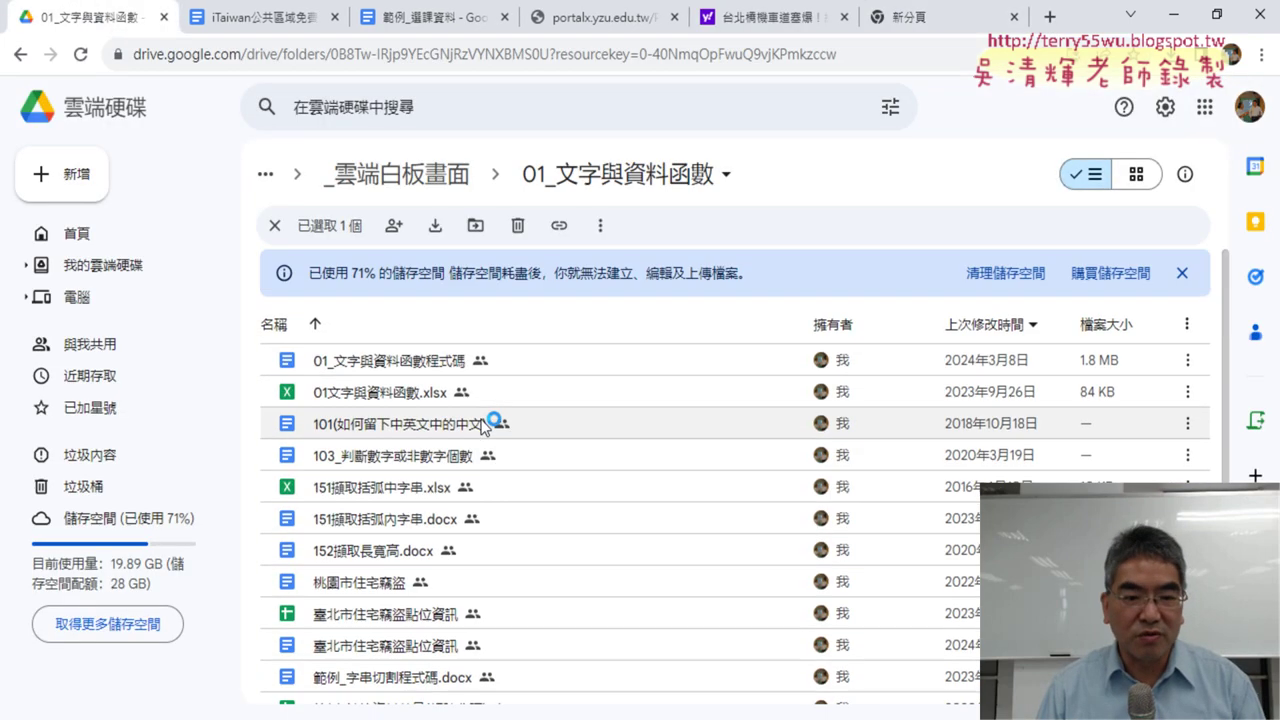
pyautogui.doubleClick(413, 444)
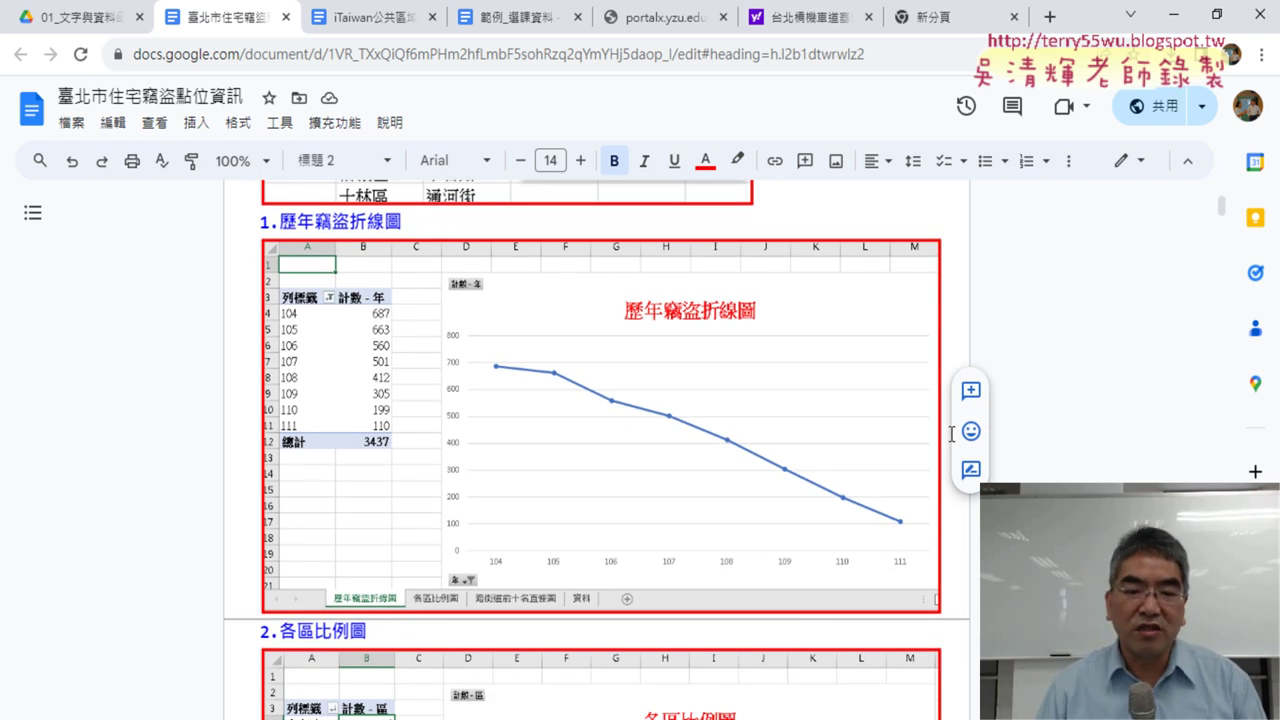
pyautogui.scroll(5, 771, 214)
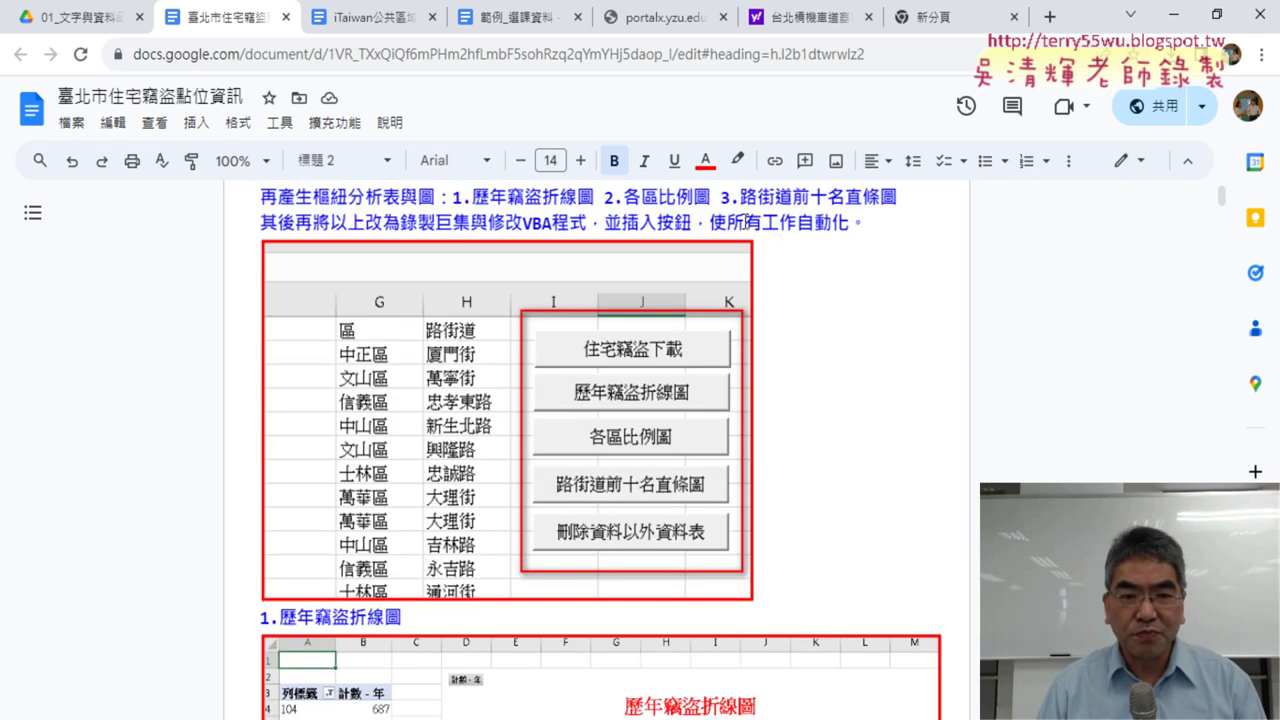
pyautogui.scroll(-5, 771, 262)
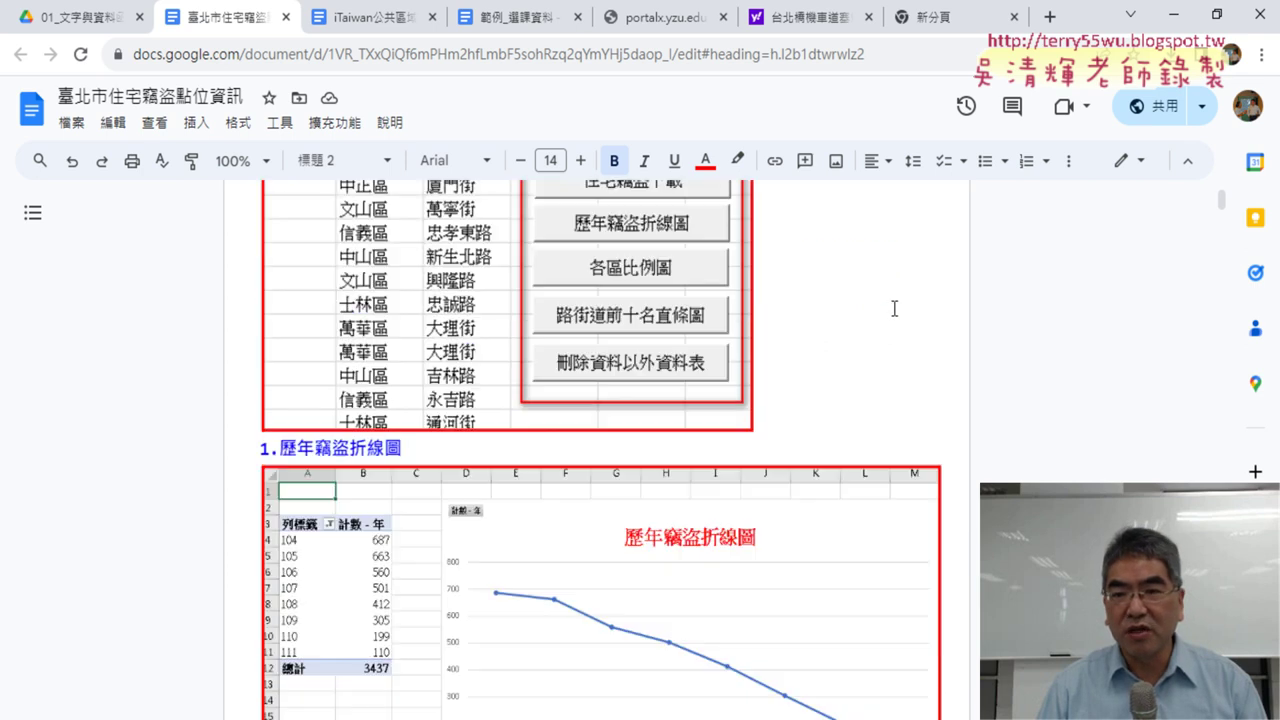
pyautogui.click(950, 18)
# Search Google for 開放資料 and open the data.gov.tw result.
pyautogui.click(563, 60)
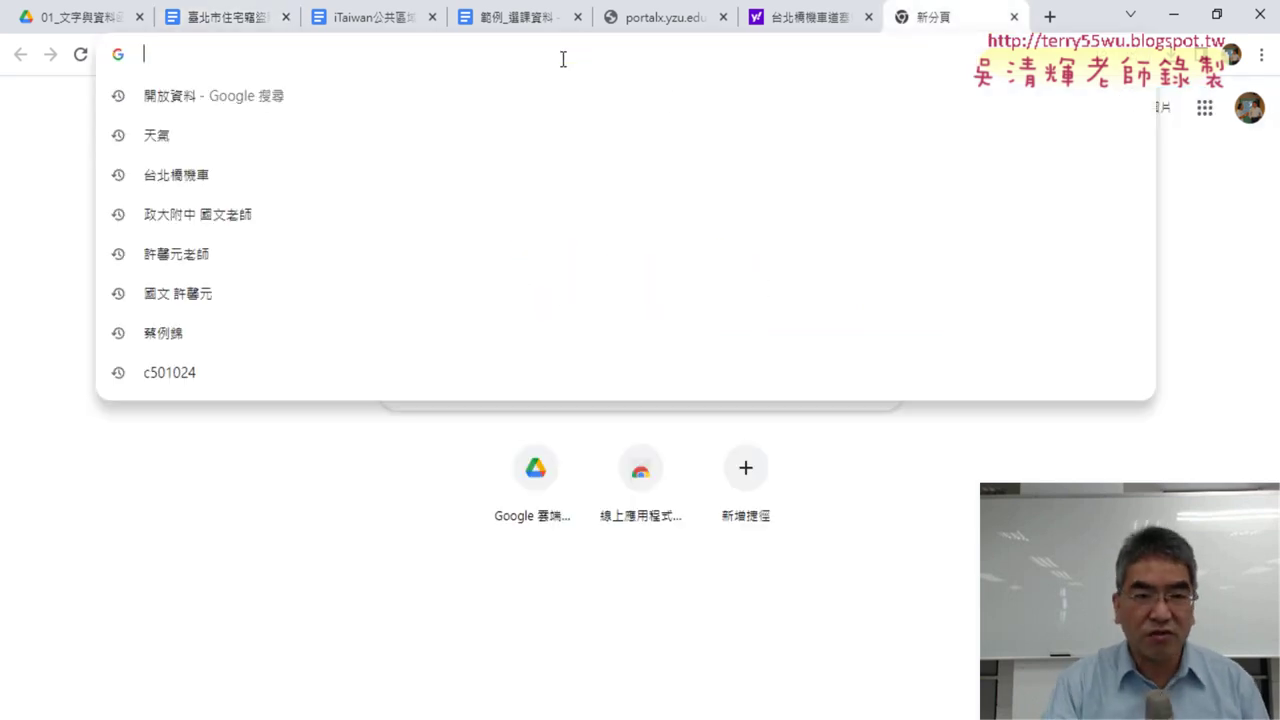
pyautogui.write('ㄎㄞ')
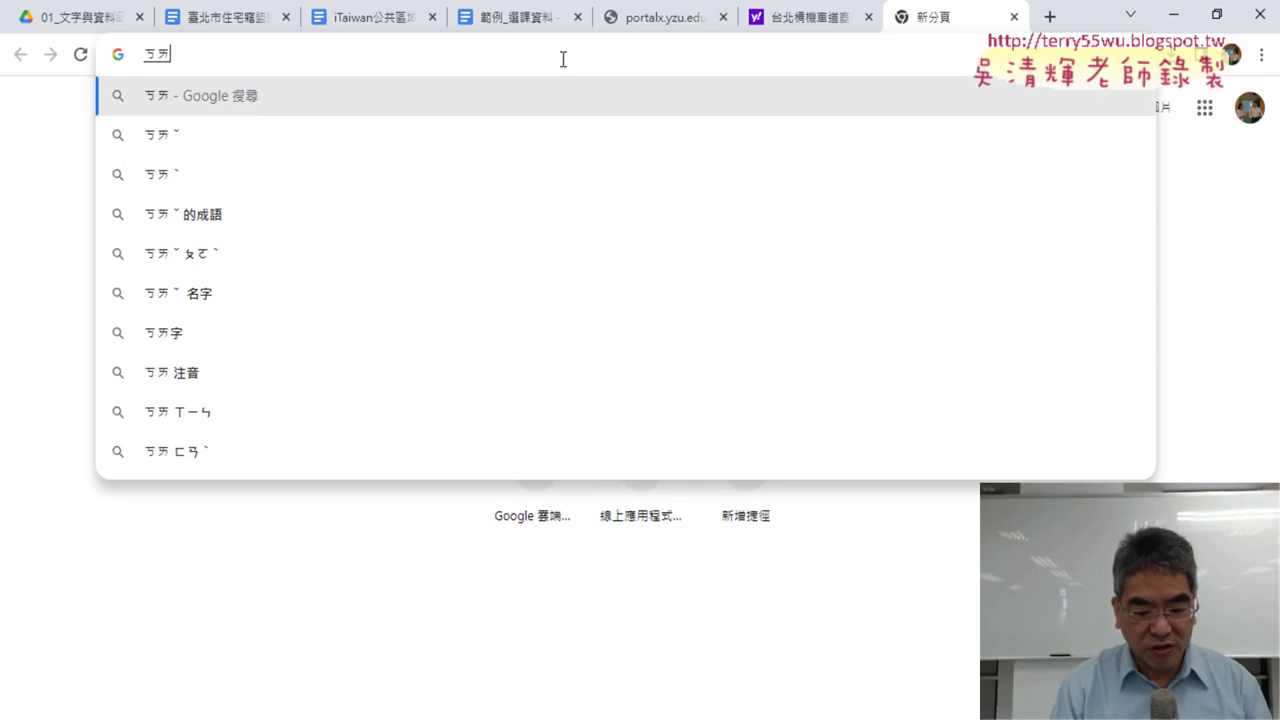
pyautogui.press('space')
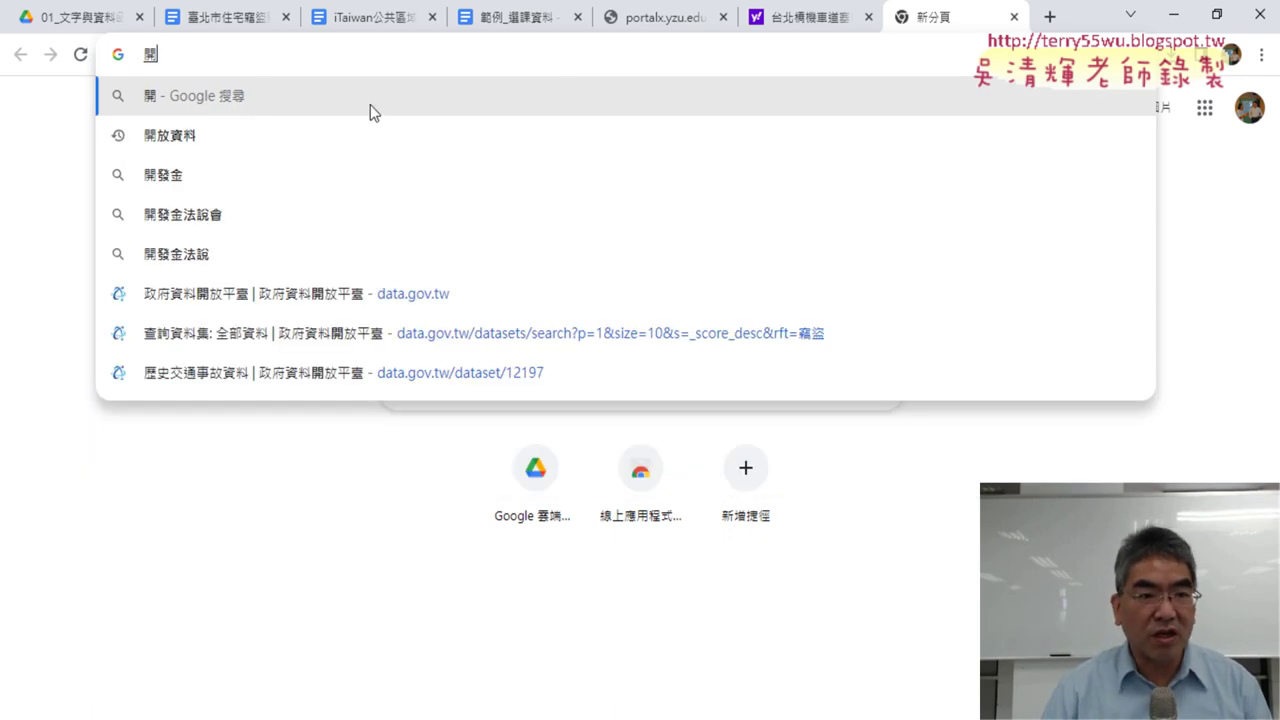
pyautogui.press('Return')
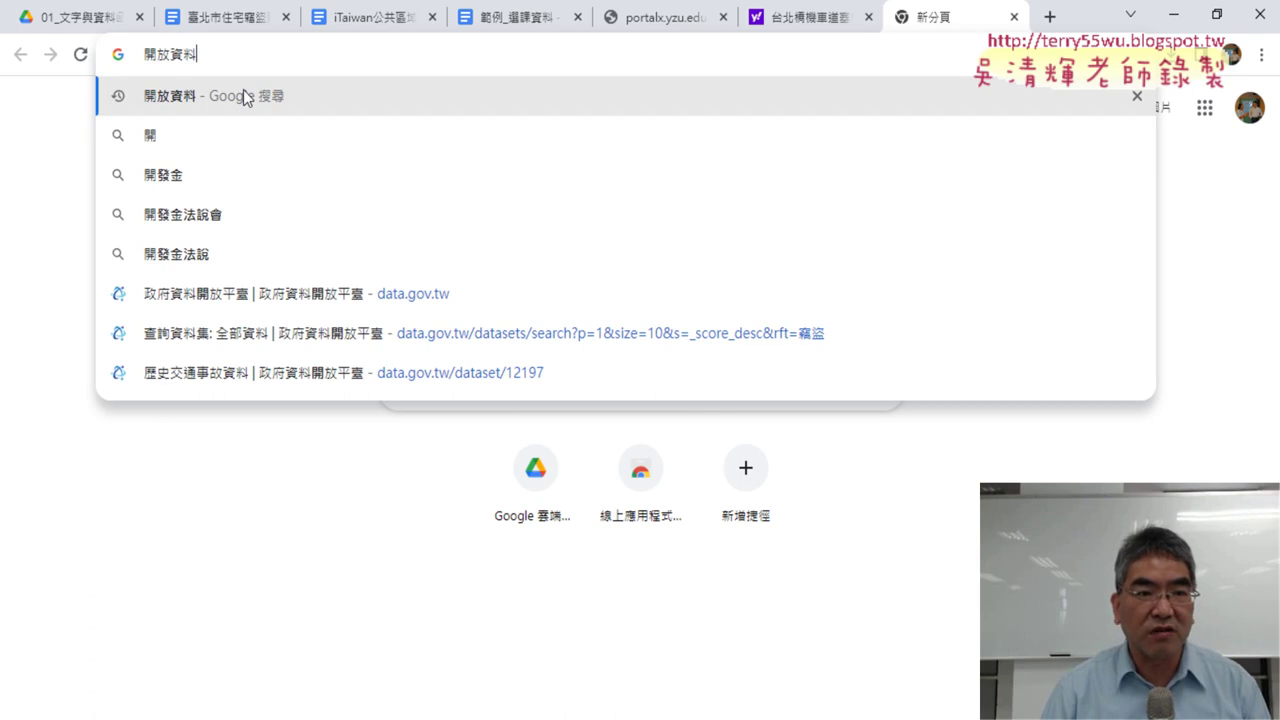
pyautogui.click(243, 92)
pyautogui.scroll(-2, 490, 200)
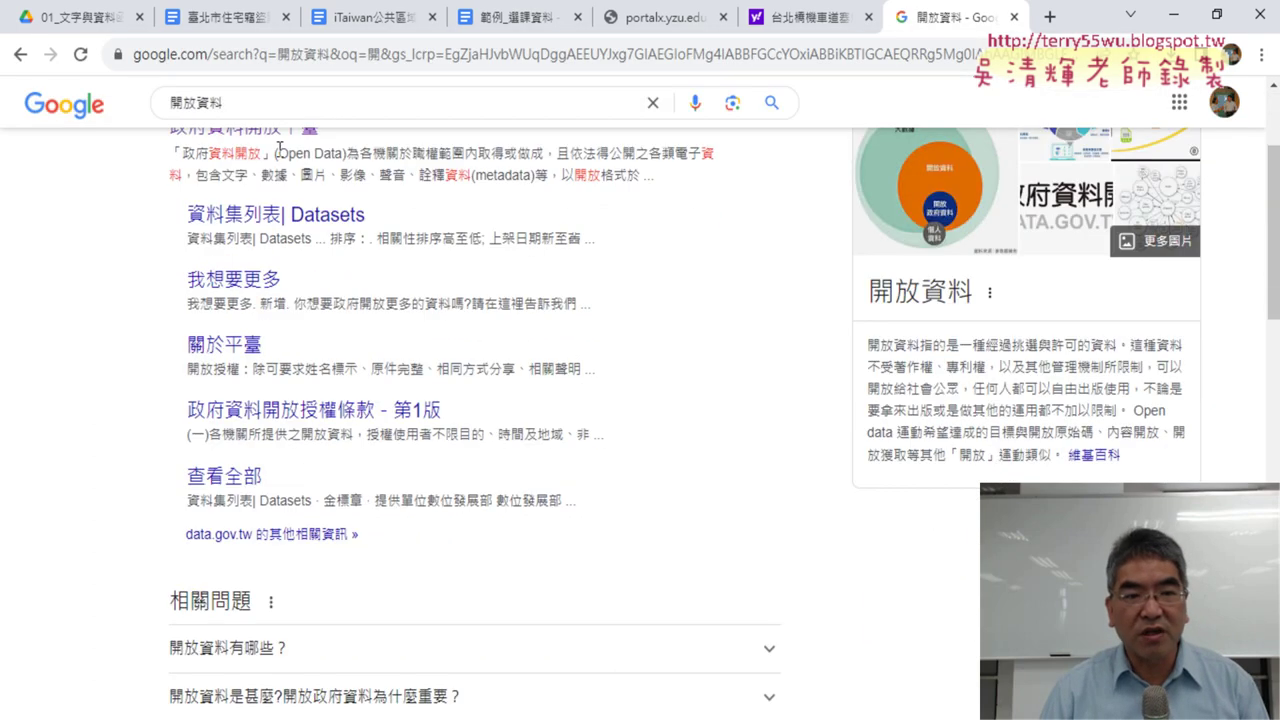
pyautogui.scroll(1, 280, 148)
pyautogui.click(285, 229)
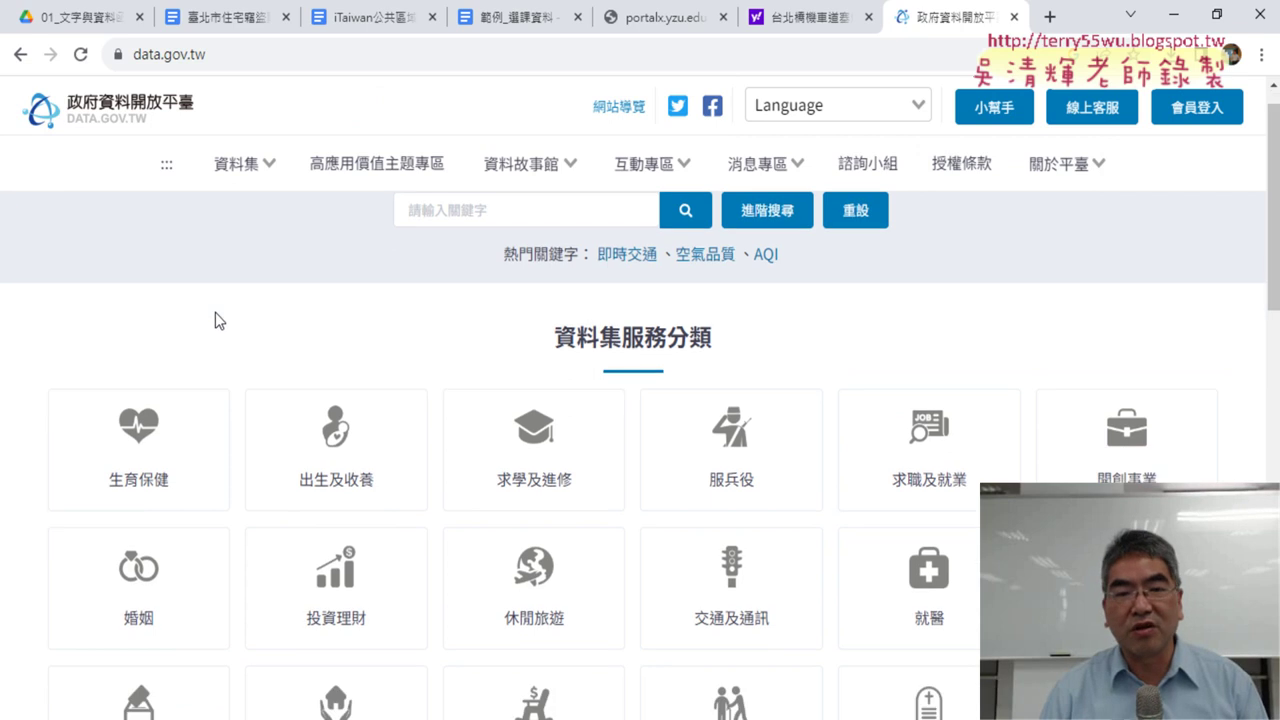
# Search the data.gov.tw datasets for 竊盜 and scroll through the first page of results.
pyautogui.click(487, 248)
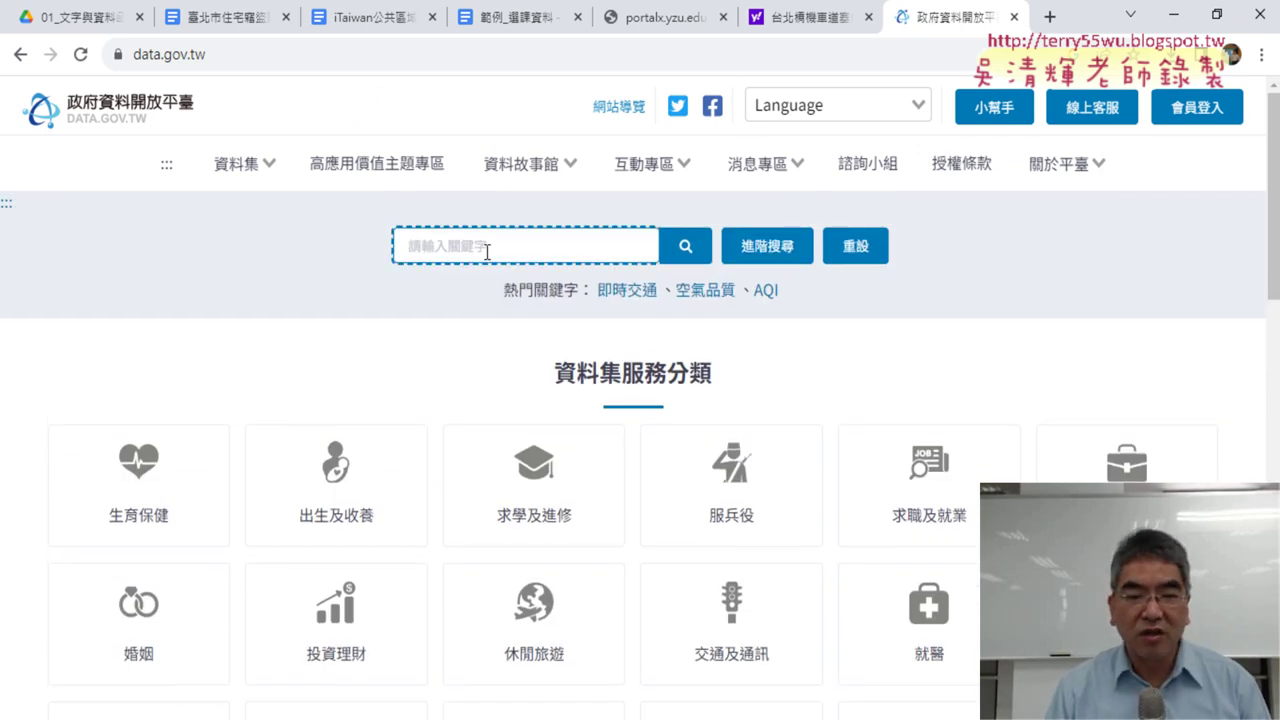
pyautogui.write('ㄑㄧㄝ')
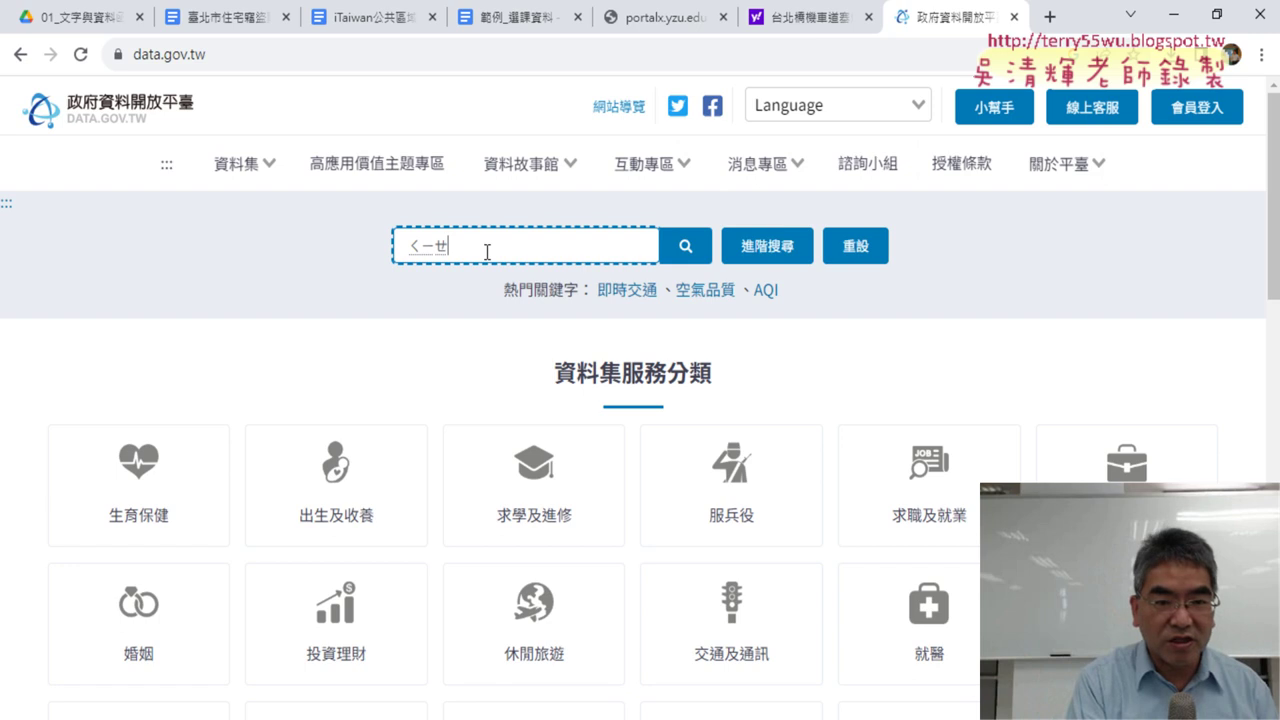
pyautogui.write('ˋㄉㄠˋ')
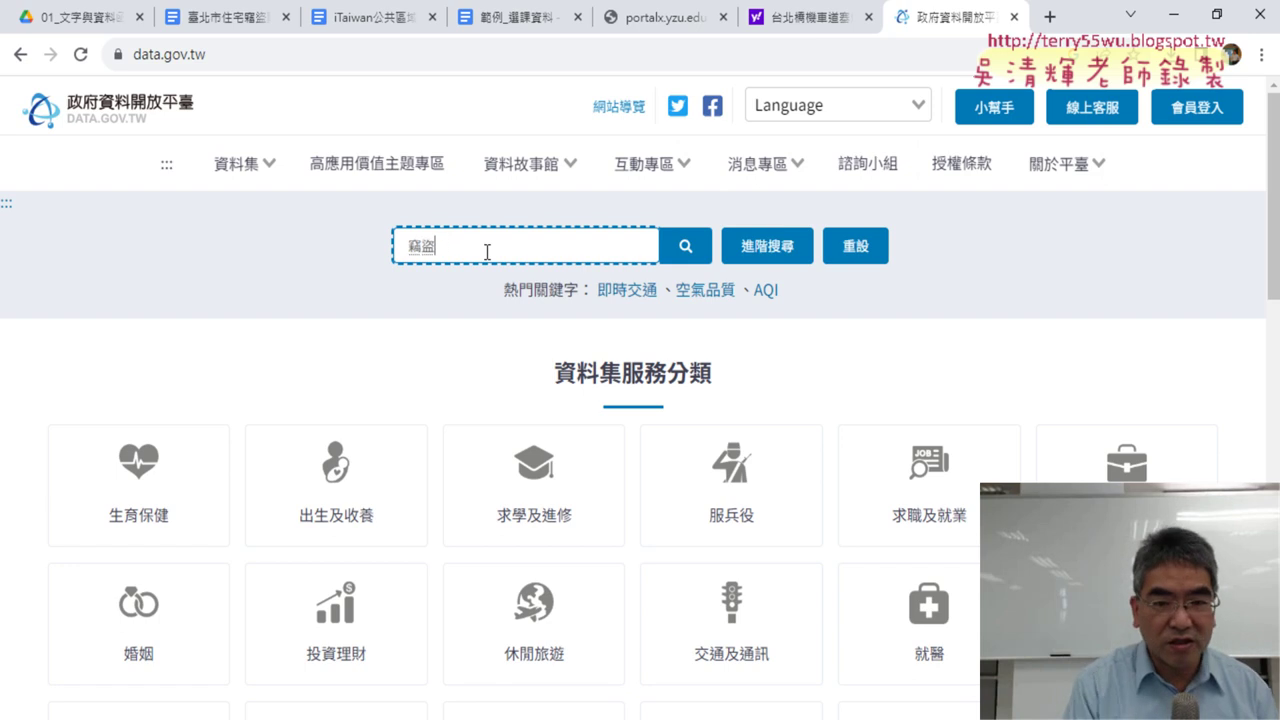
pyautogui.press('Return')
pyautogui.press('Return')
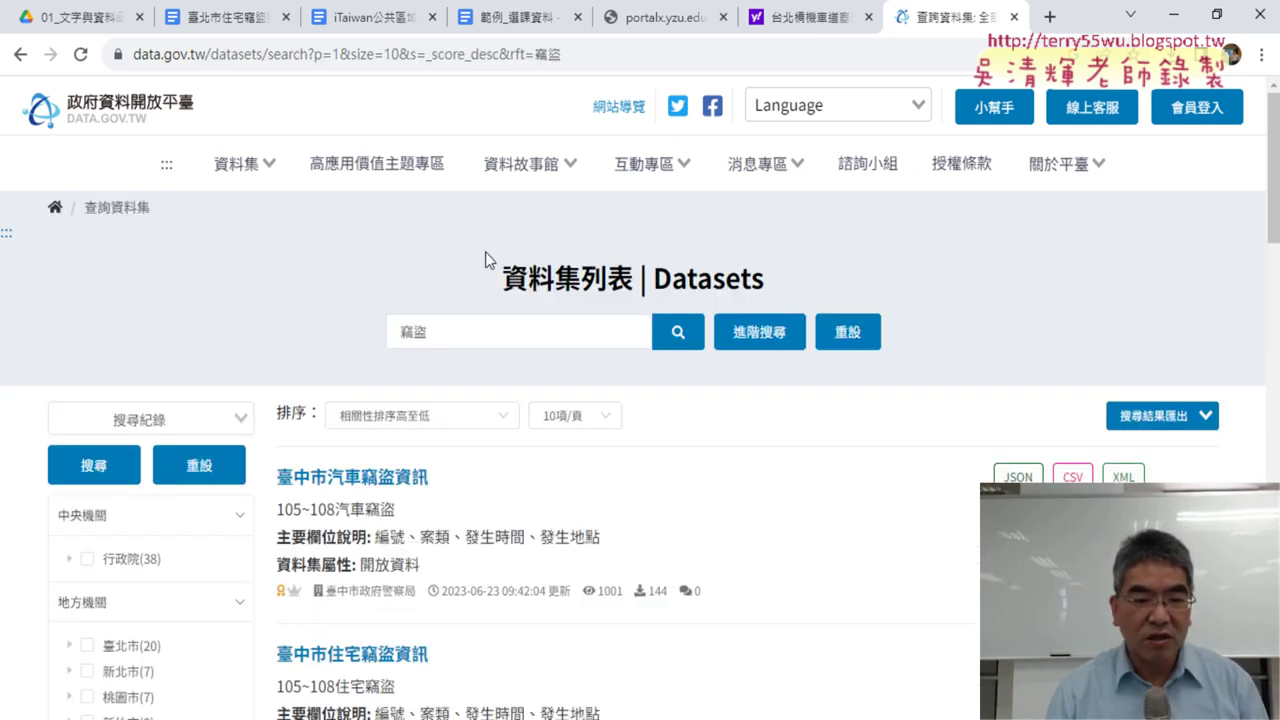
pyautogui.scroll(-2, 530, 266)
pyautogui.scroll(-3, 723, 329)
pyautogui.scroll(-2, 723, 329)
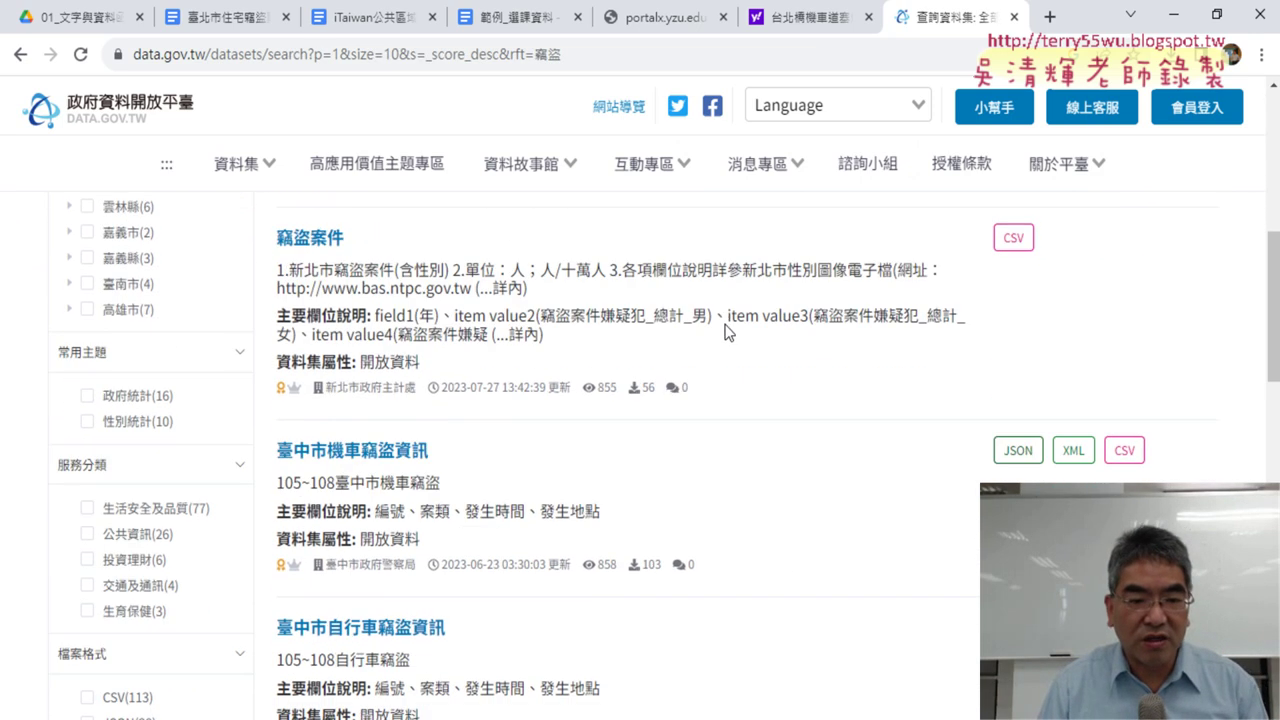
pyautogui.scroll(-2, 727, 332)
pyautogui.scroll(-2, 777, 418)
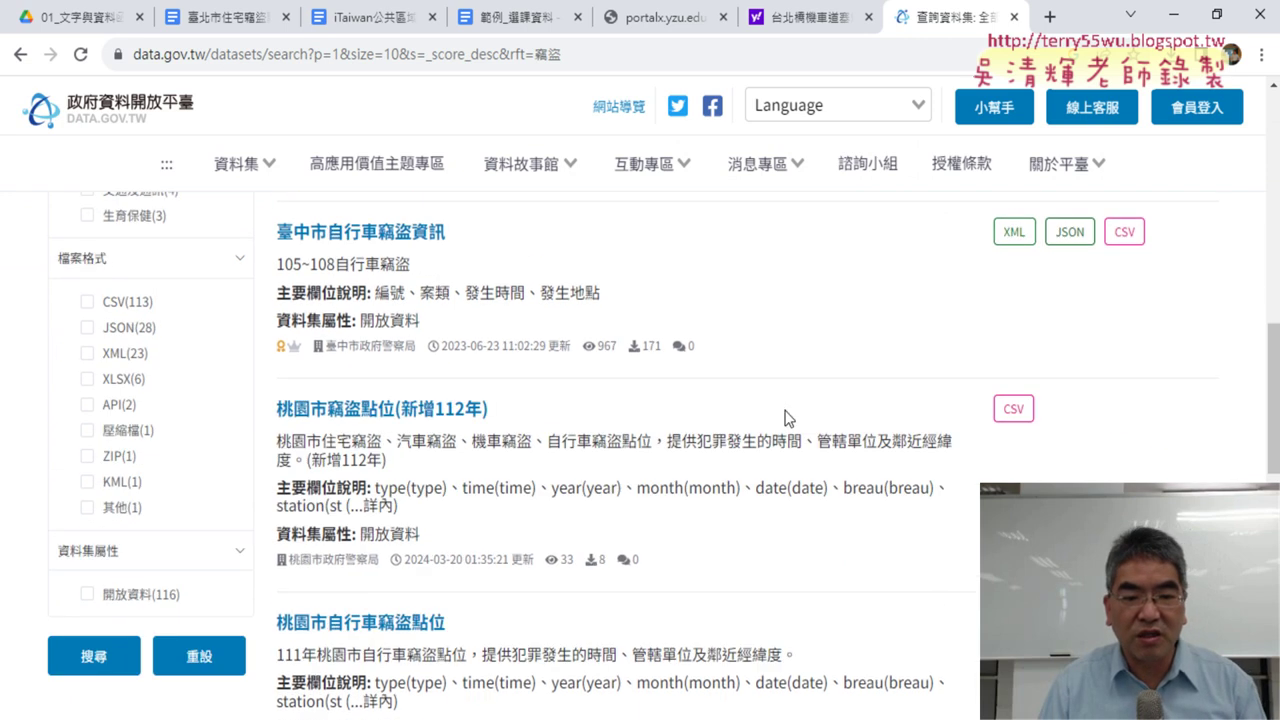
pyautogui.scroll(-2, 783, 408)
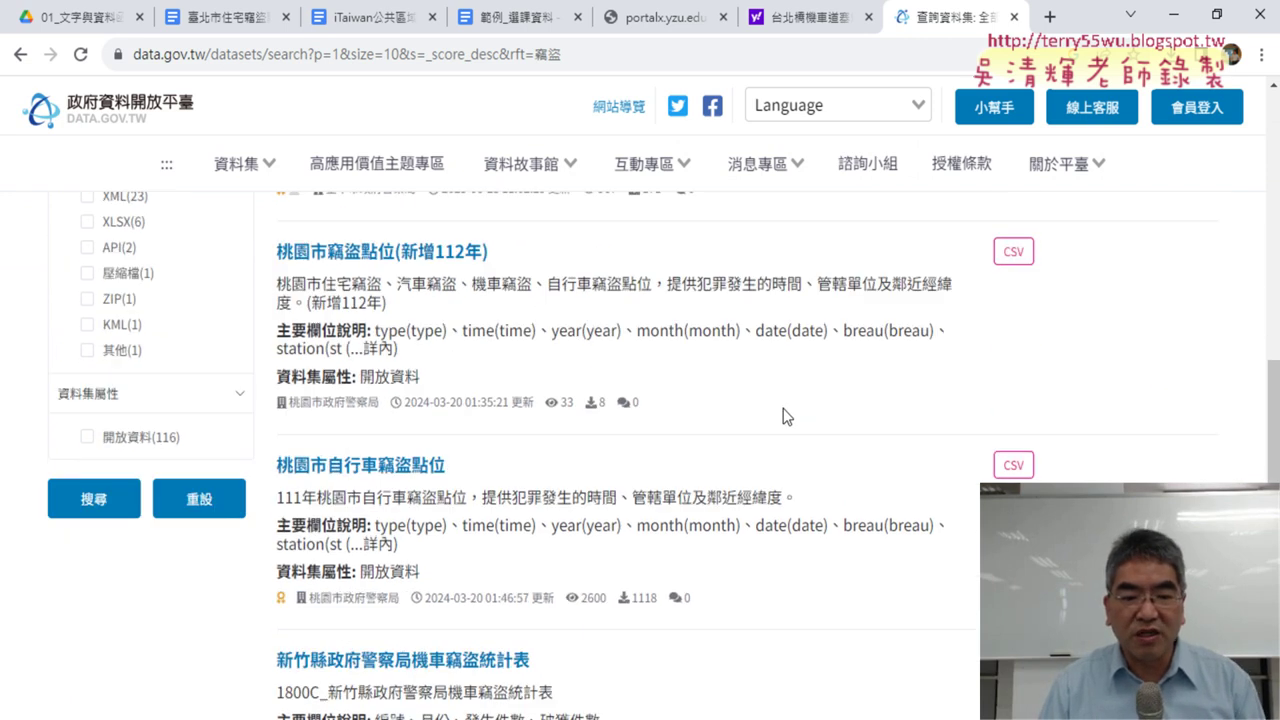
pyautogui.scroll(-3, 783, 408)
pyautogui.scroll(-1, 783, 408)
pyautogui.scroll(-1, 783, 408)
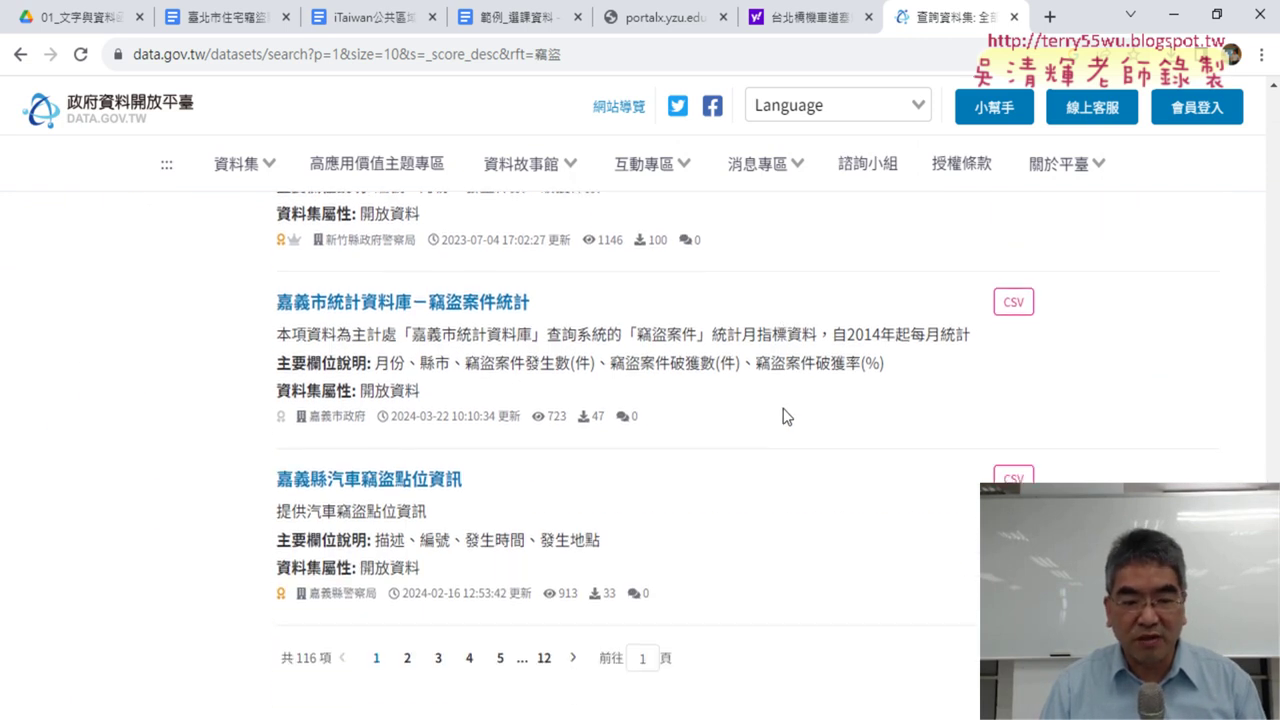
pyautogui.scroll(-1, 783, 408)
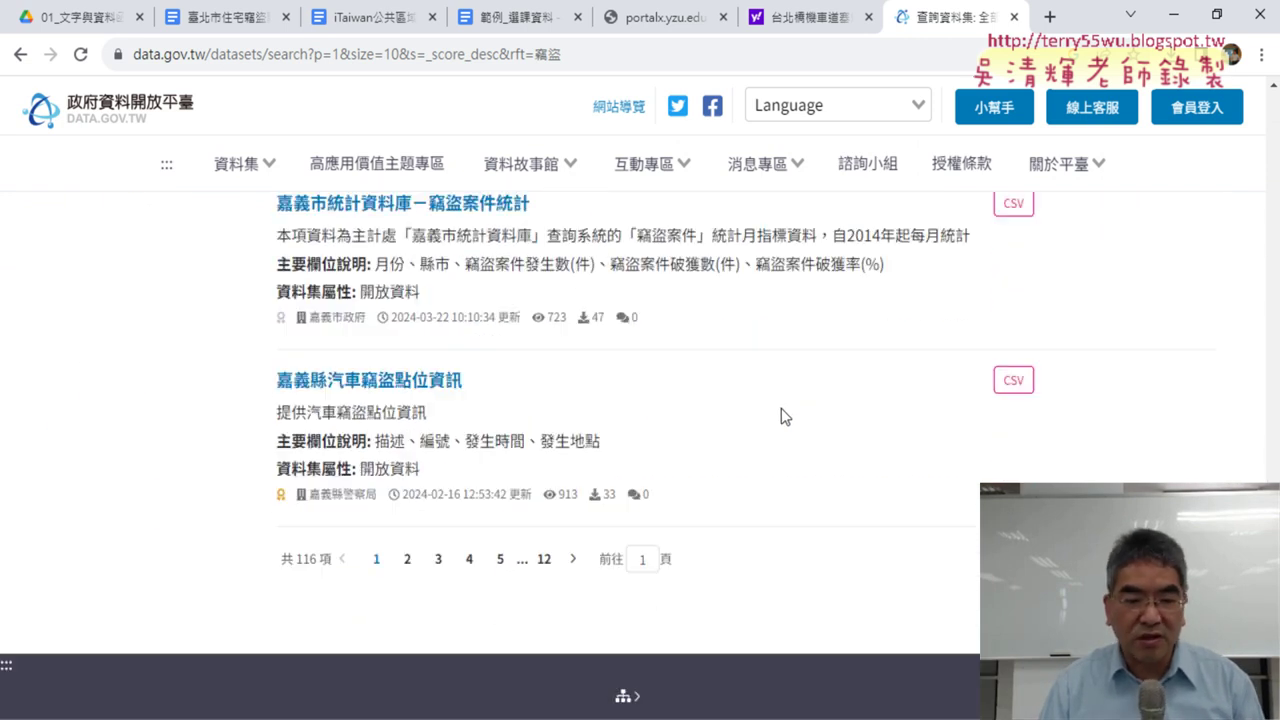
# On results page 2, highlight the 臺北市機車竊盜點位資訊 dataset title.
pyautogui.click(407, 560)
pyautogui.scroll(-3, 790, 503)
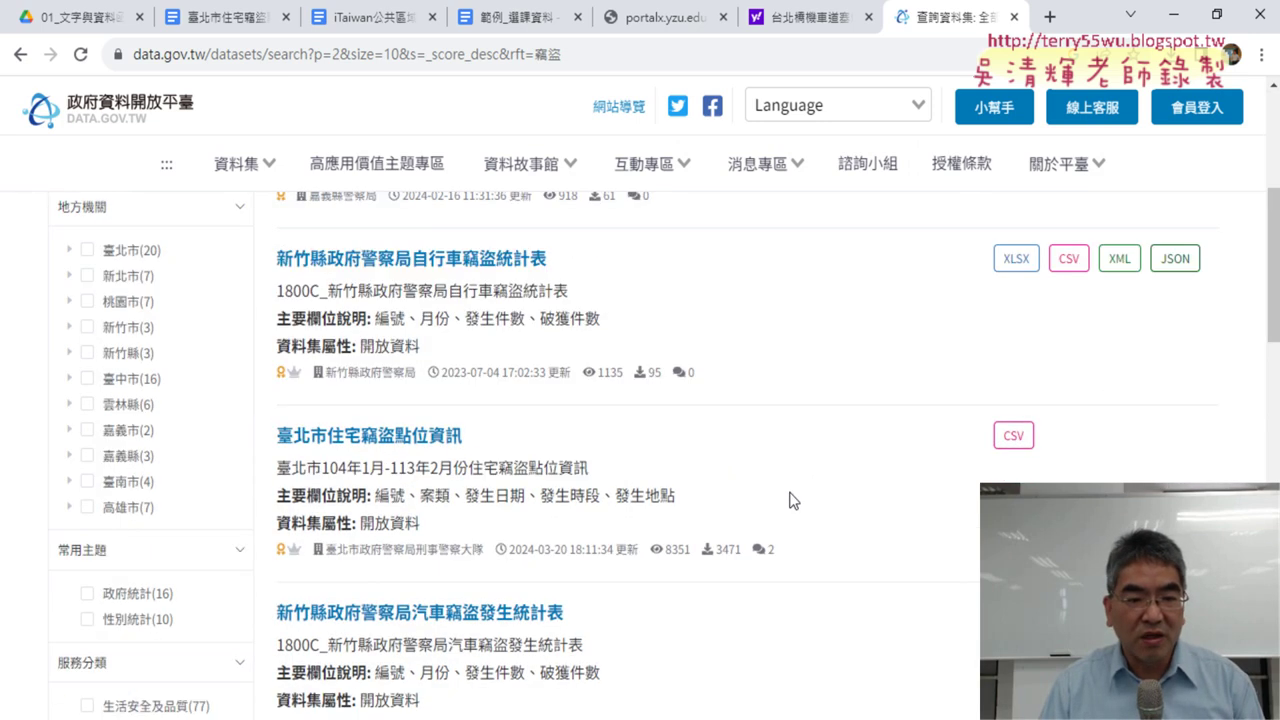
pyautogui.scroll(2, 790, 500)
pyautogui.scroll(-3, 760, 452)
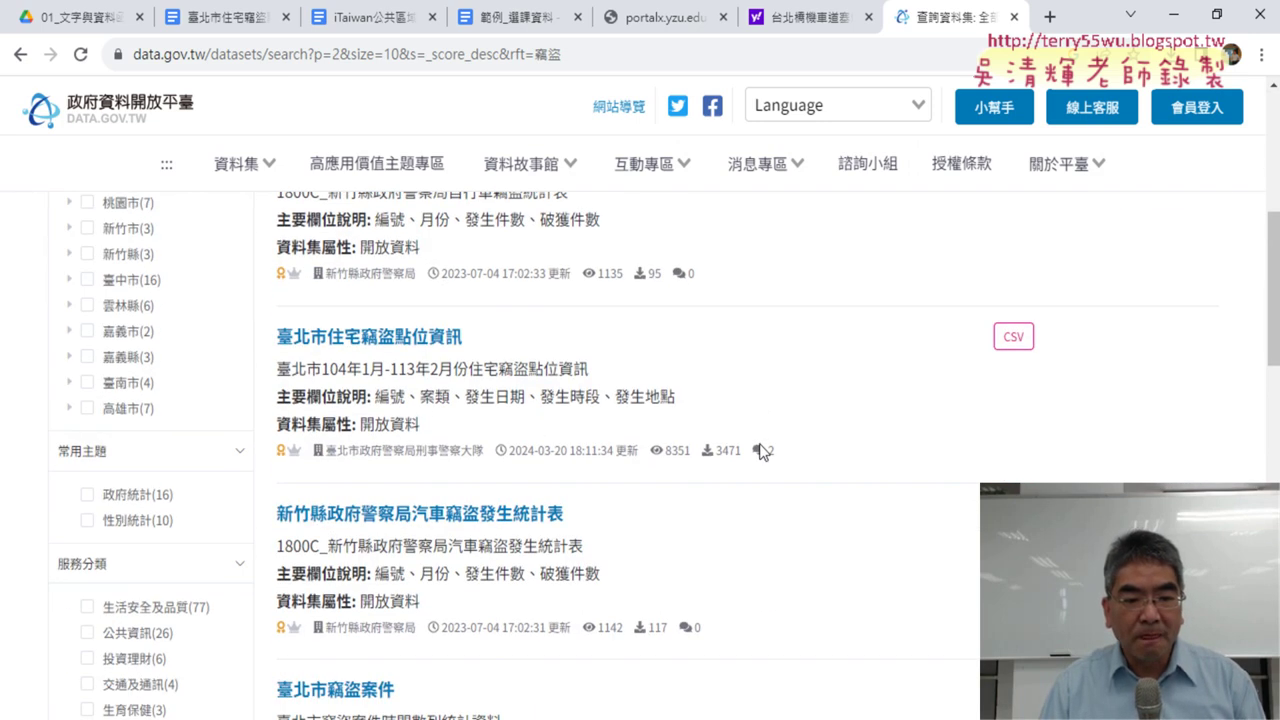
pyautogui.scroll(-4, 760, 452)
pyautogui.scroll(-2, 760, 452)
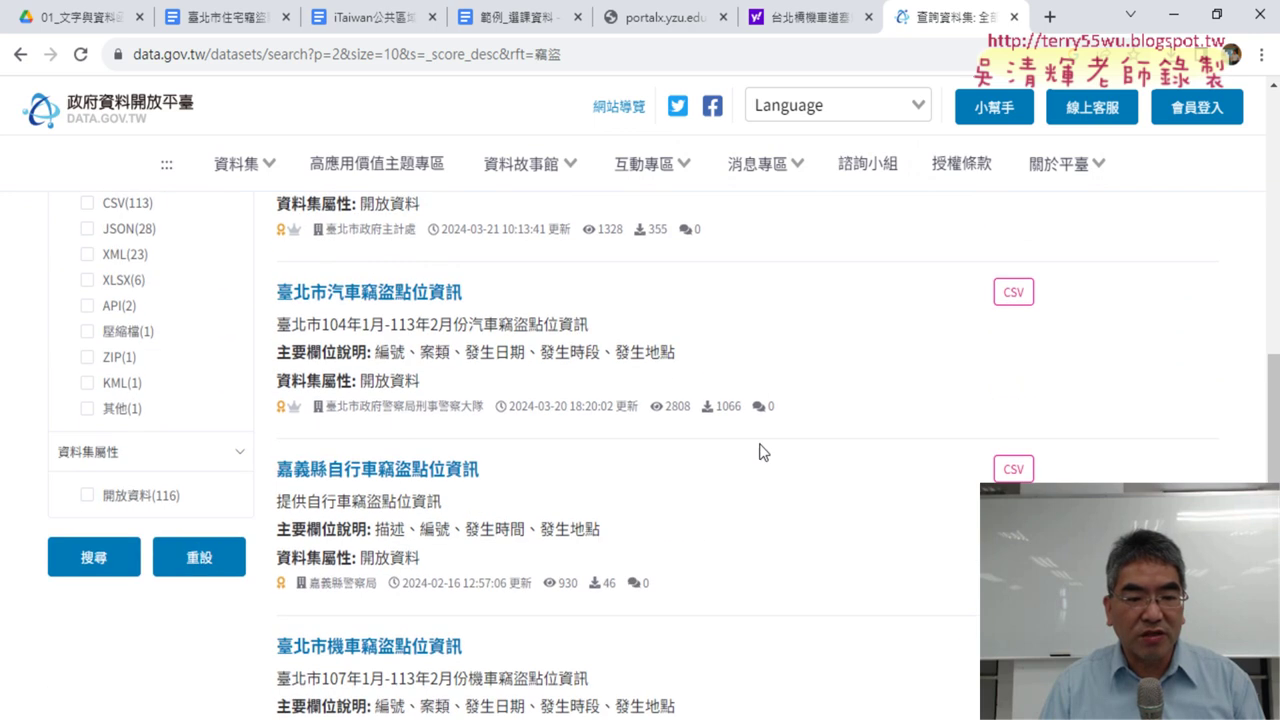
pyautogui.scroll(-2, 758, 452)
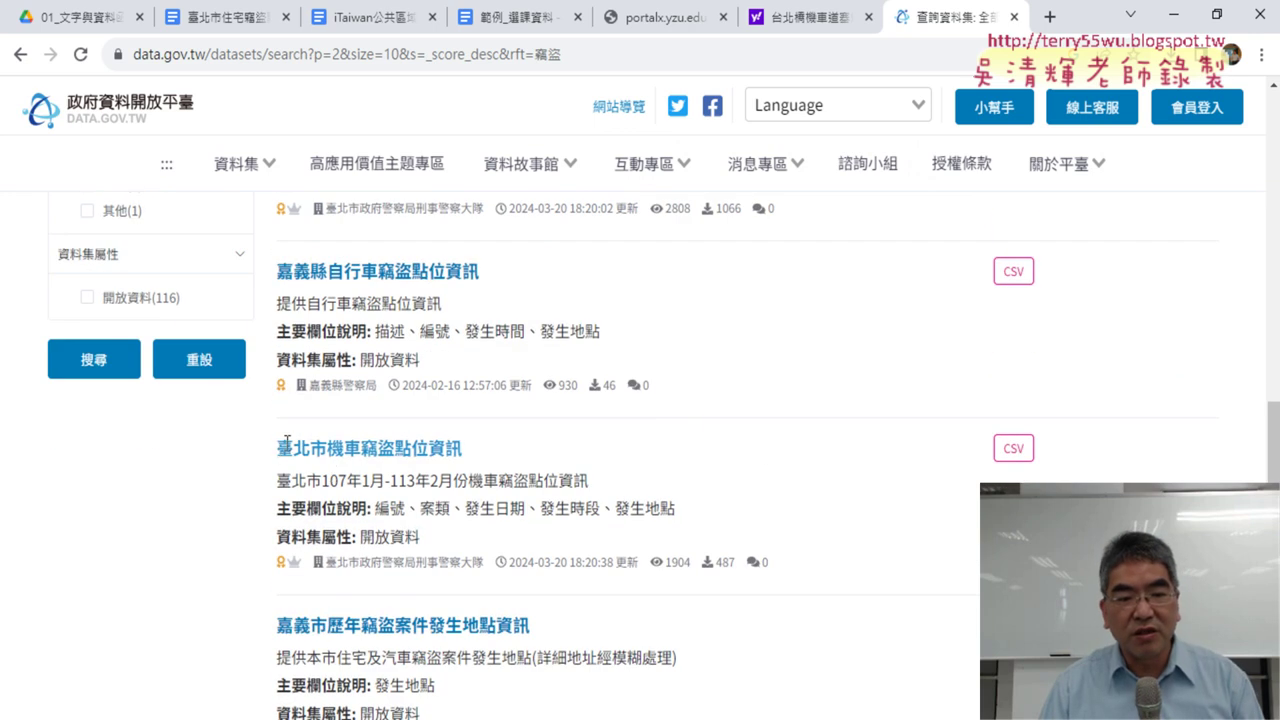
pyautogui.moveTo(278, 448); pyautogui.dragTo(493, 460)
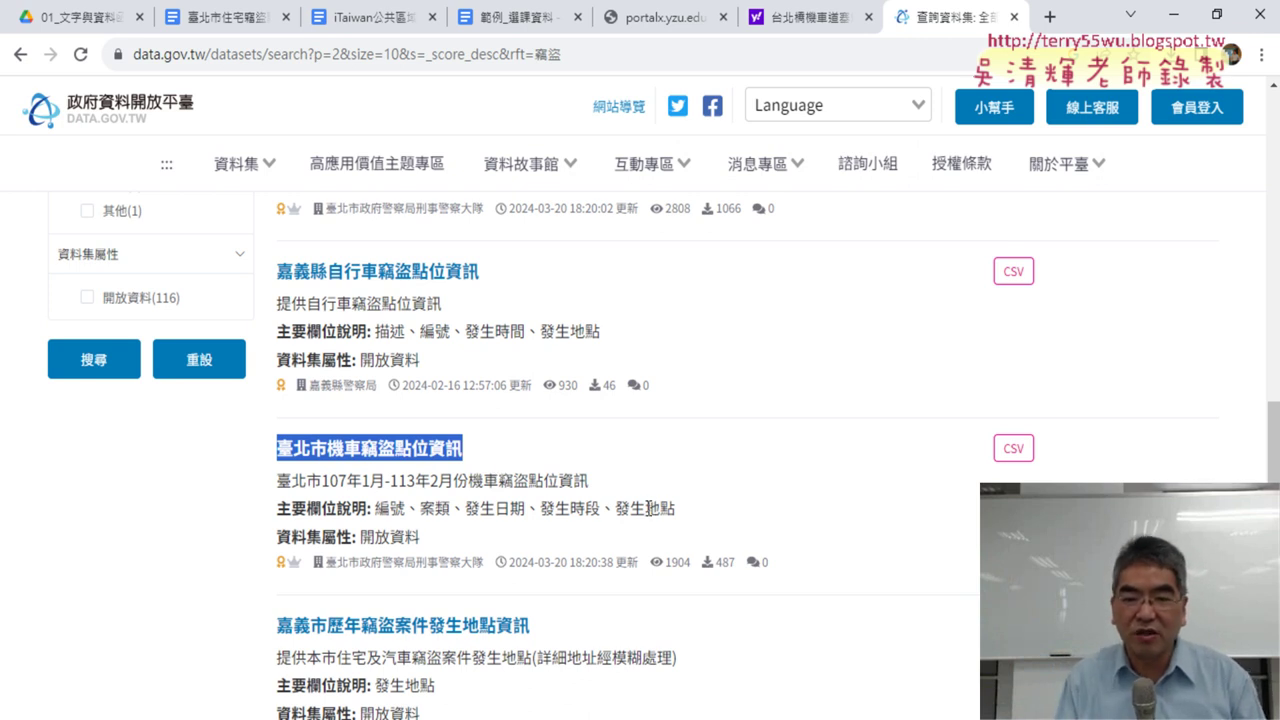
pyautogui.click(651, 509)
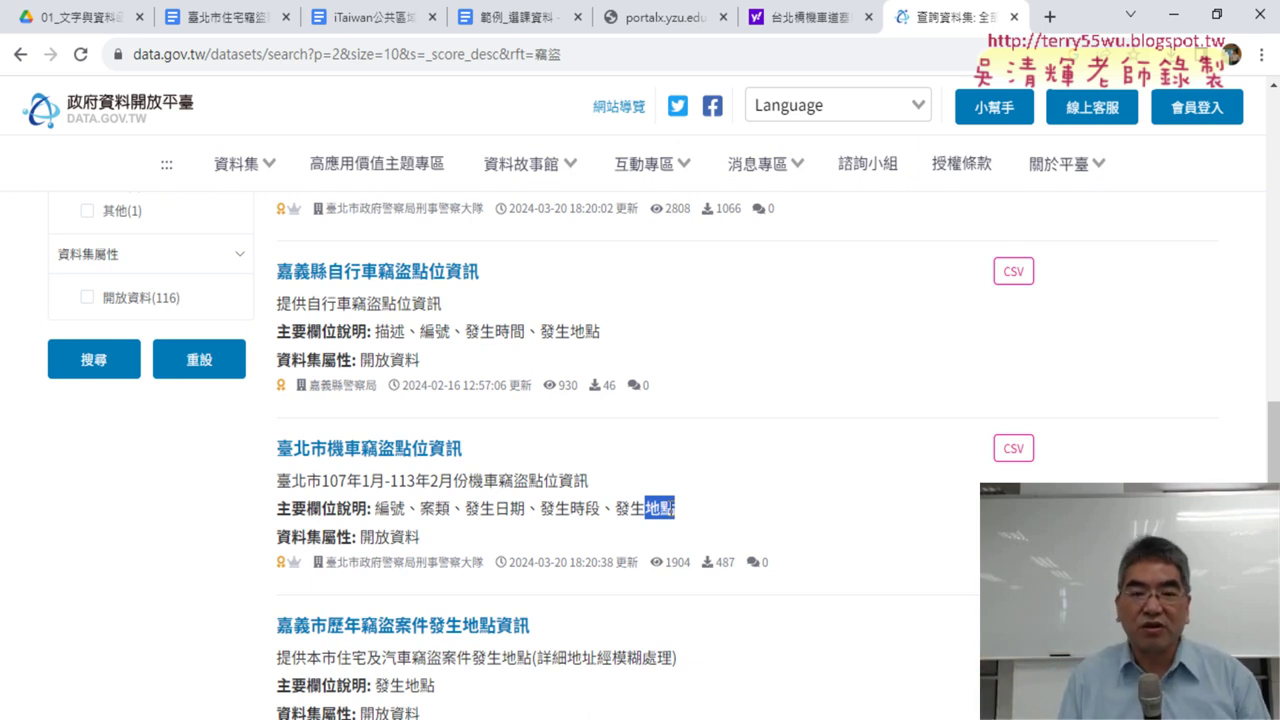
pyautogui.moveTo(246, 456)
pyautogui.mouseDown()
pyautogui.moveTo(505, 452)
pyautogui.moveTo(277, 449)
pyautogui.mouseUp()
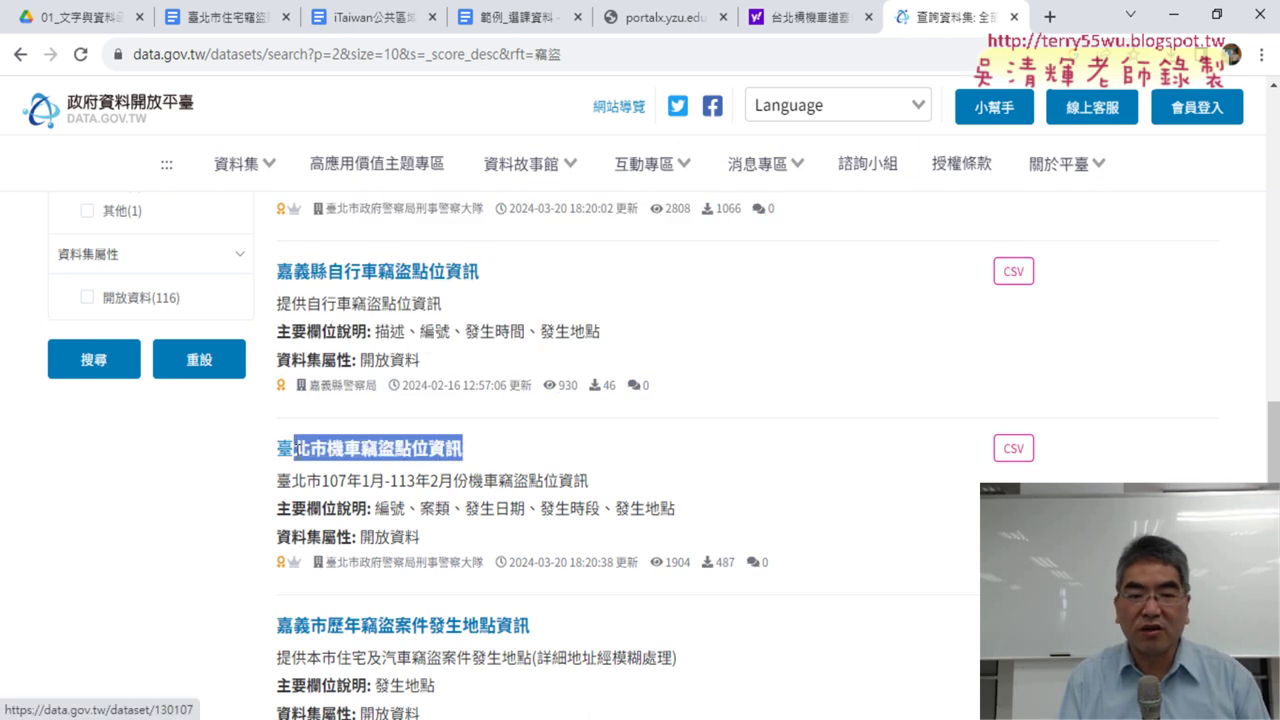
pyautogui.click(277, 449)
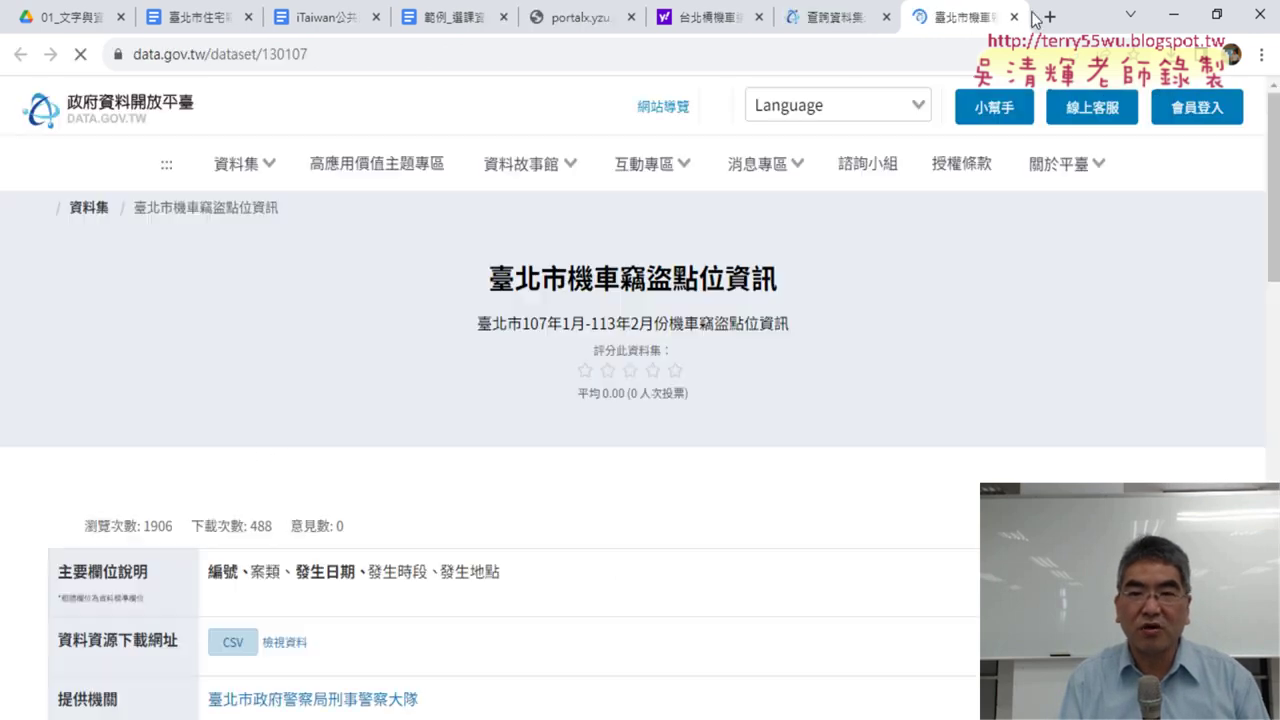
pyautogui.click(1014, 17)
pyautogui.click(565, 446)
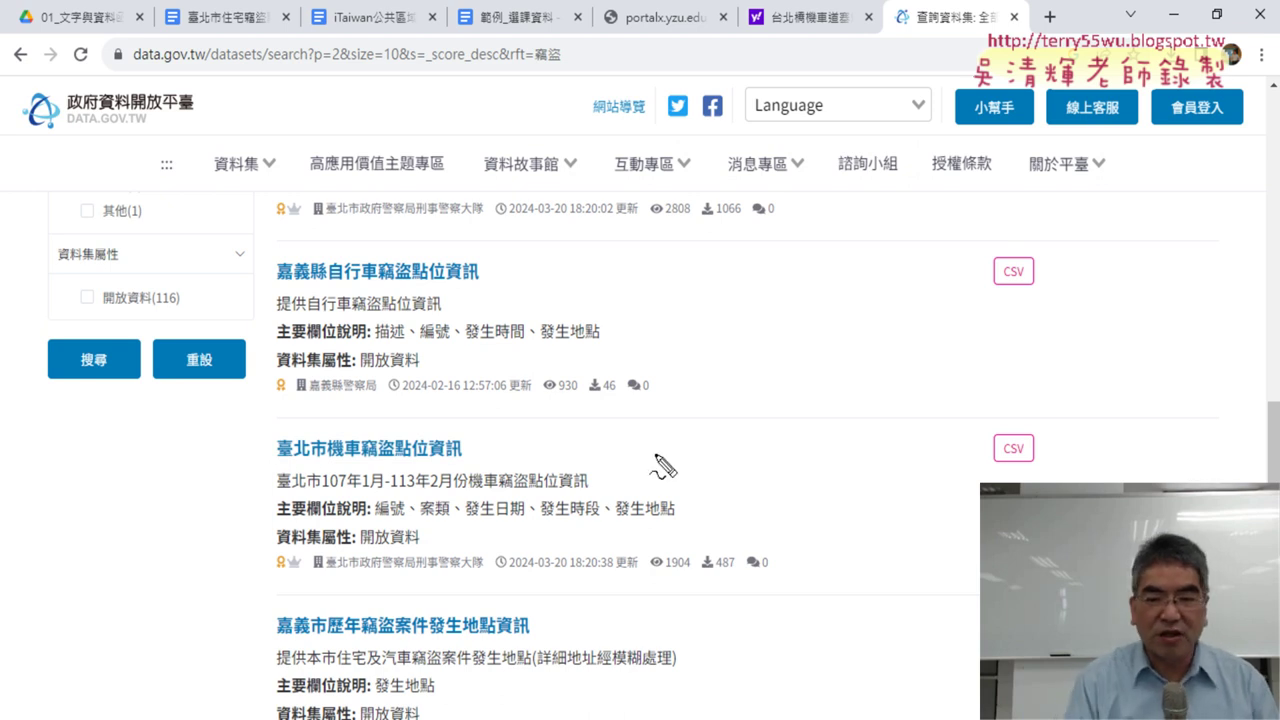
pyautogui.moveTo(985, 480); pyautogui.dragTo(1064, 466)
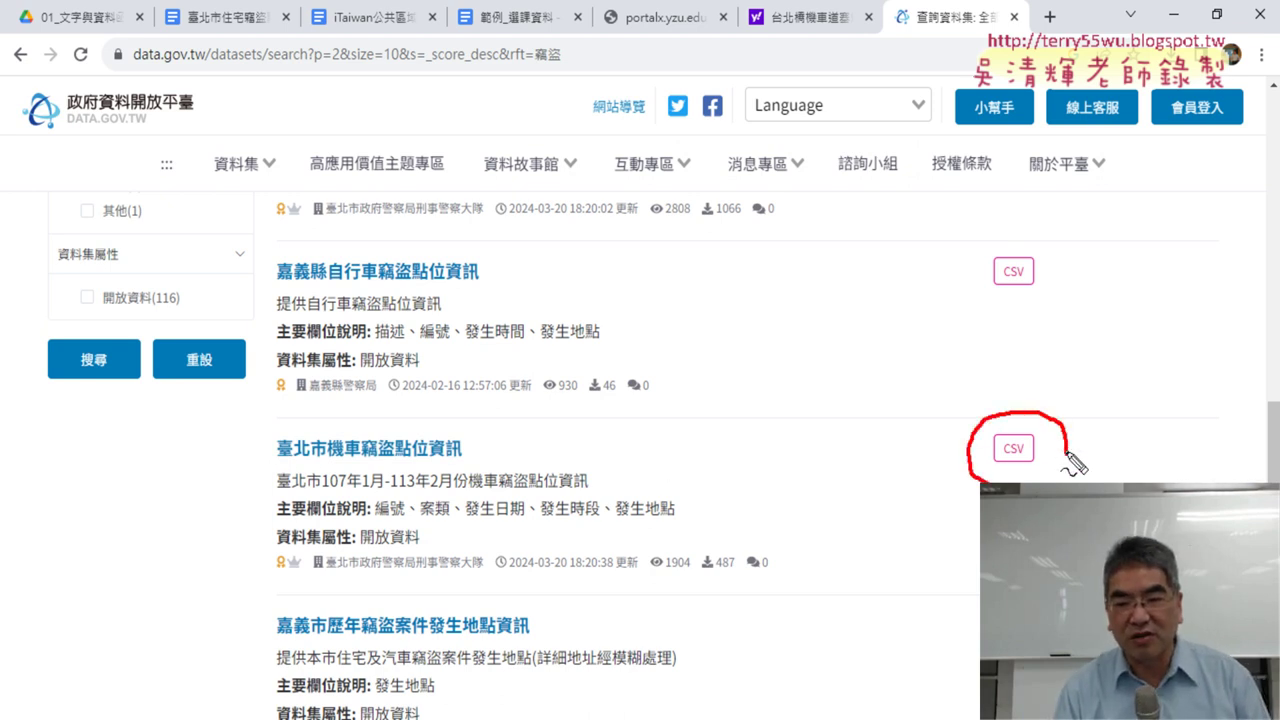
pyautogui.moveTo(835, 451)
pyautogui.mouseDown()
pyautogui.moveTo(967, 451)
pyautogui.moveTo(930, 478)
pyautogui.mouseUp()
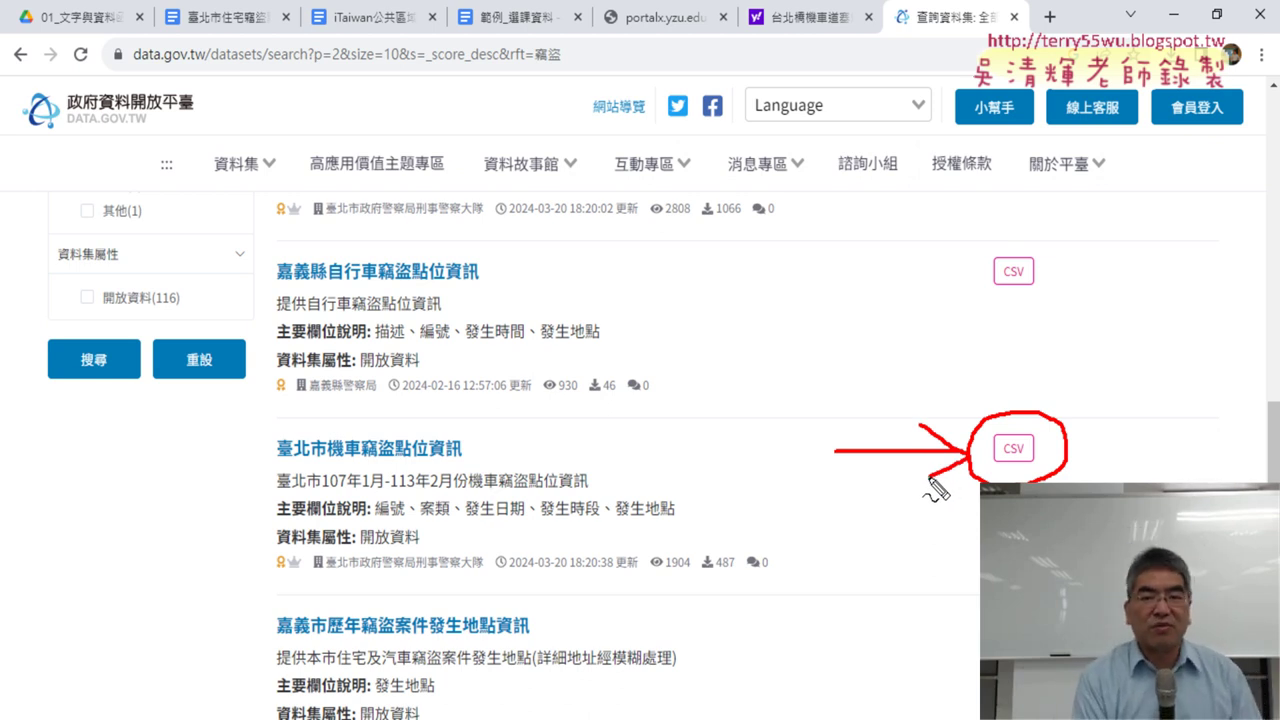
pyautogui.press('Escape')
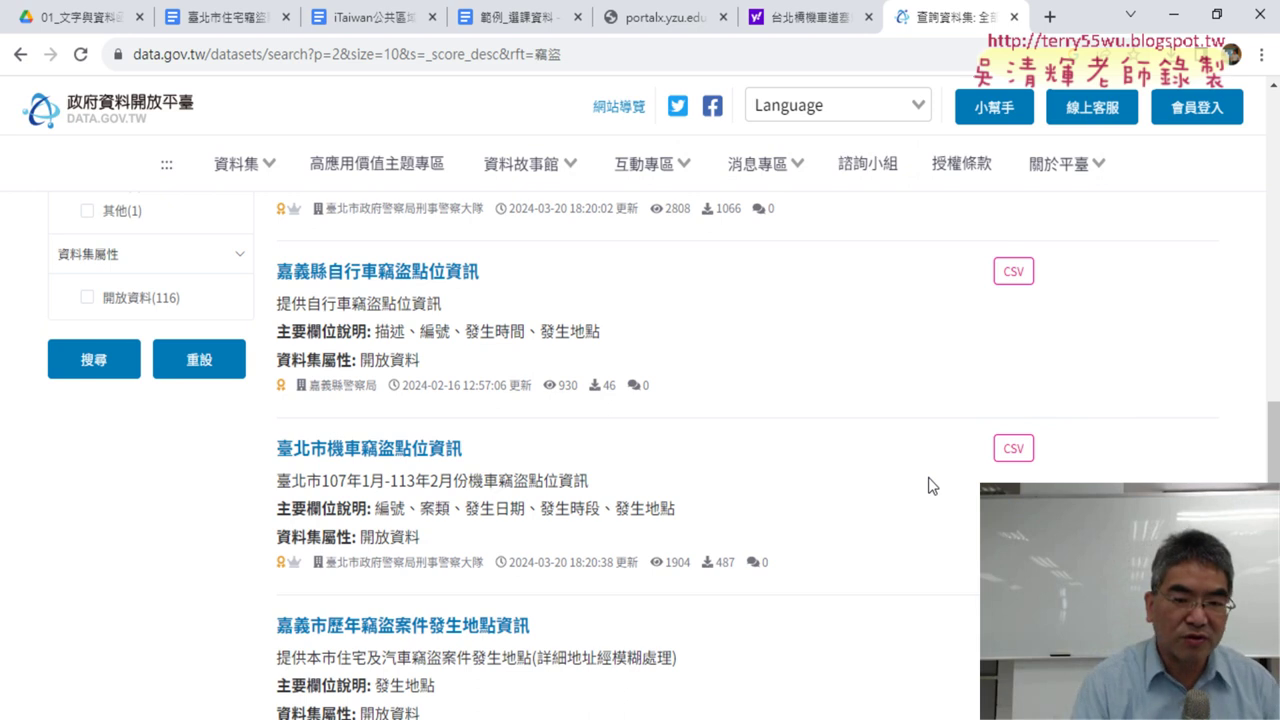
# Download the 臺北市機車竊盜點位資訊 dataset as CSV and open it in Excel.
pyautogui.click(397, 443)
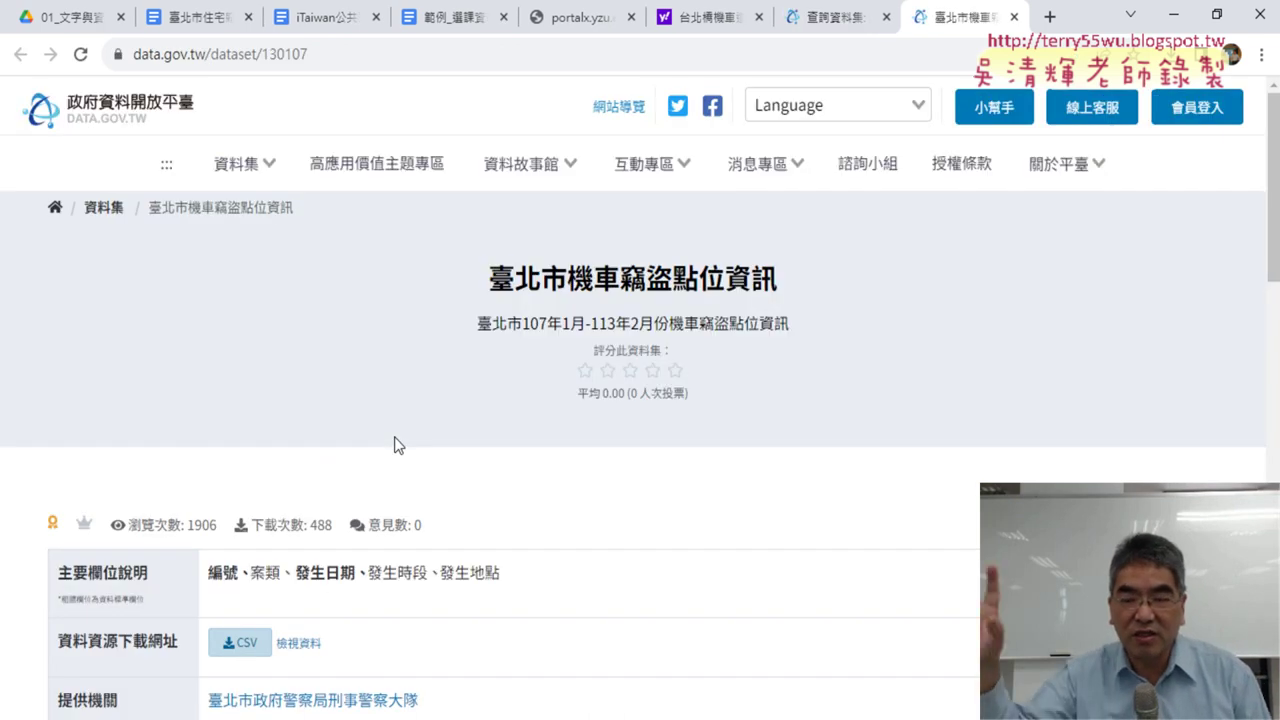
pyautogui.scroll(-3, 451, 458)
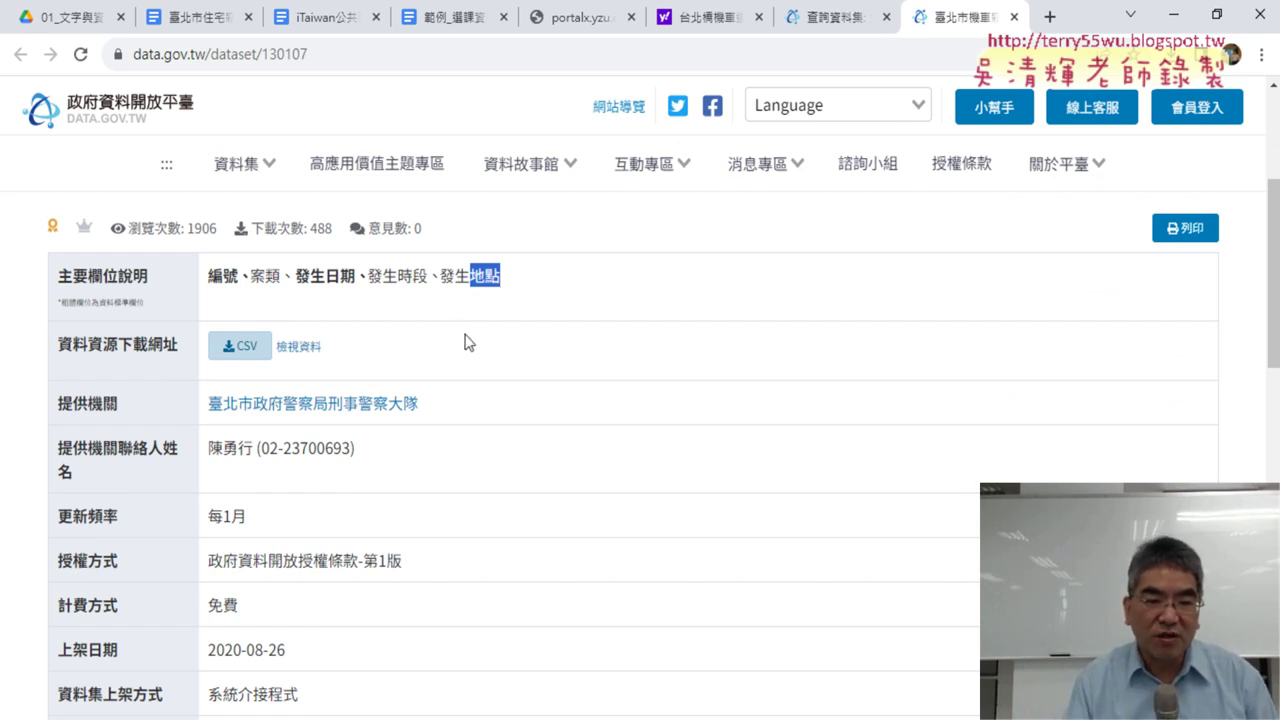
pyautogui.click(222, 352)
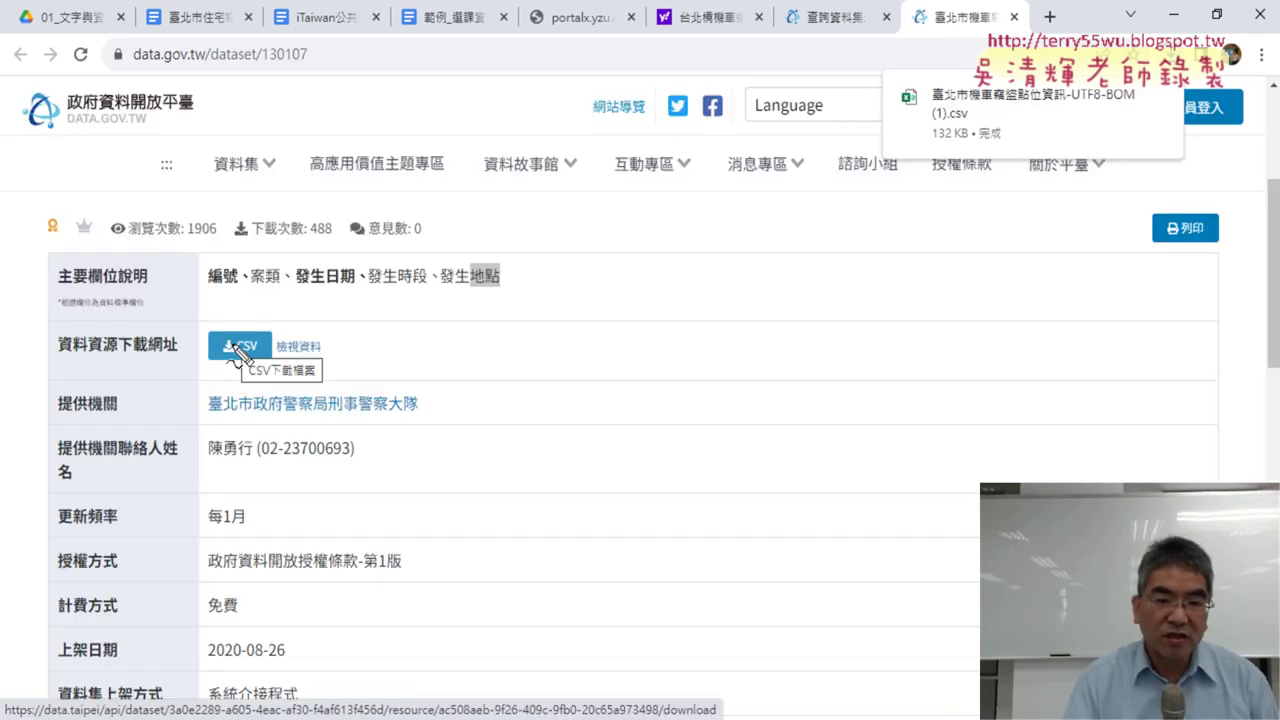
pyautogui.moveTo(266, 378); pyautogui.dragTo(960, 100)
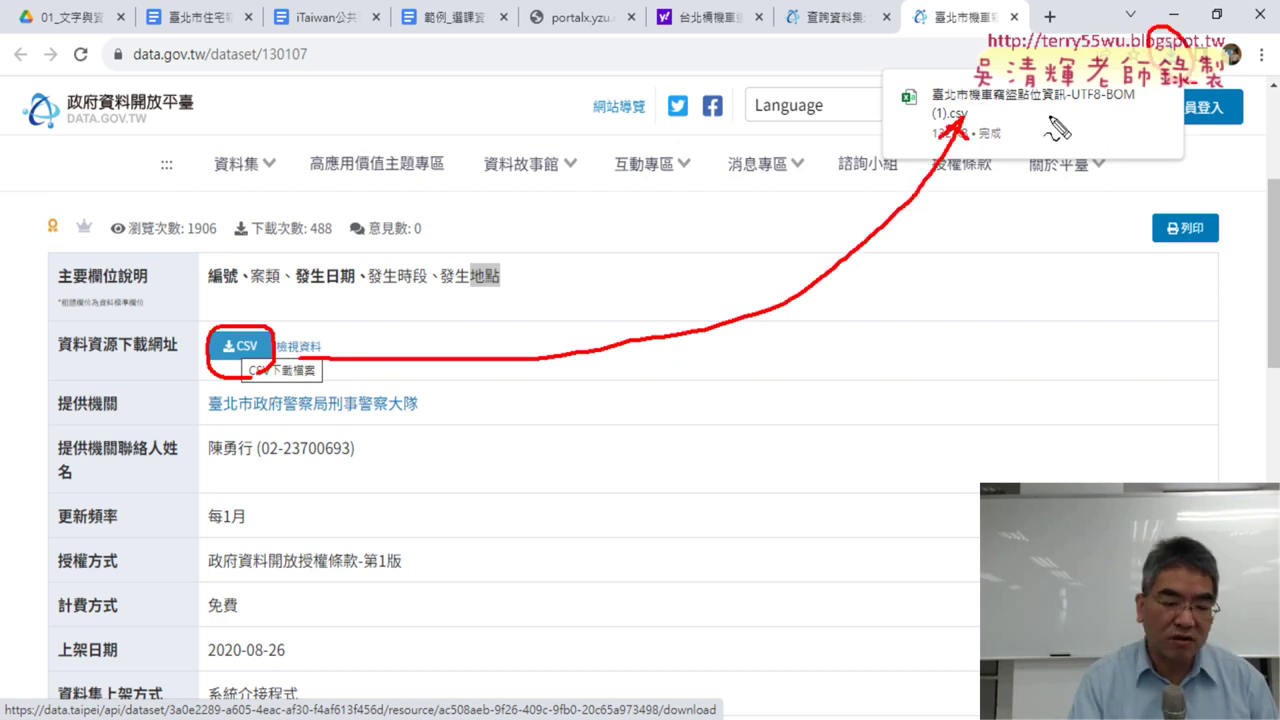
pyautogui.press('Escape')
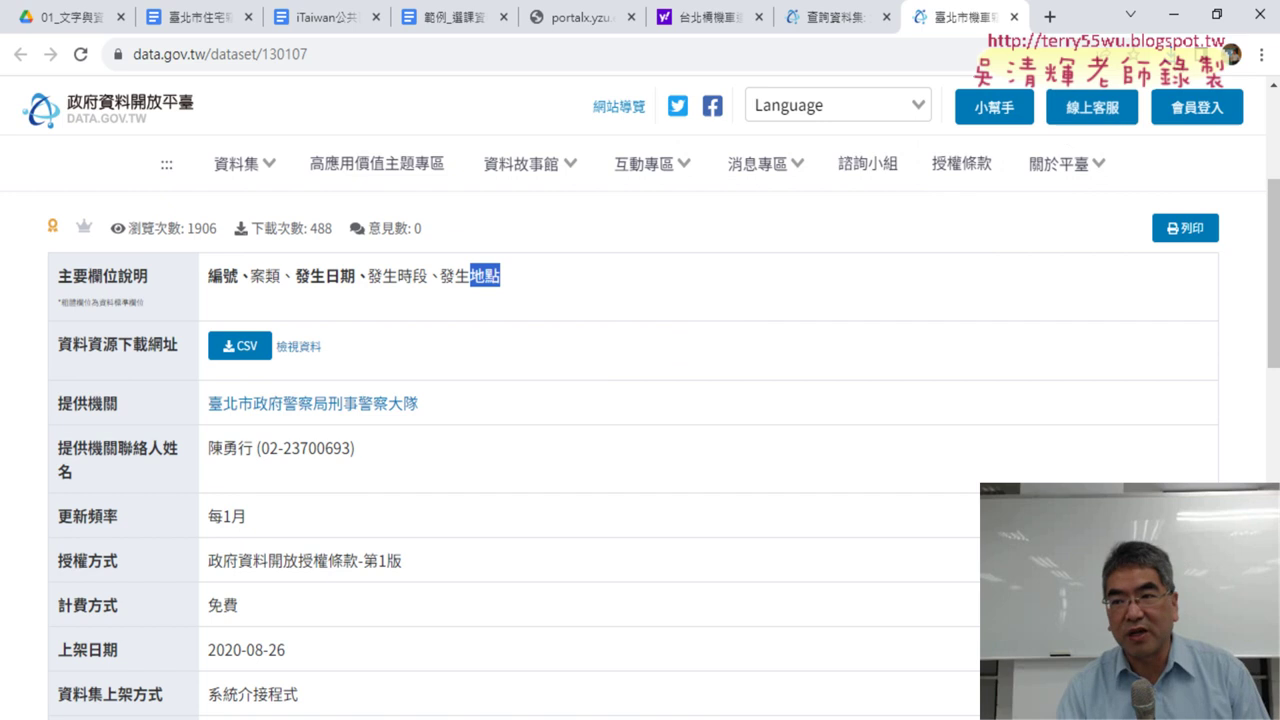
pyautogui.click(1196, 54)
pyautogui.click(995, 140)
# Jump to the bottom of the CSV data, then minimize both Excel workbooks.
pyautogui.hotkey('ctrl', 'shift', 'Down')
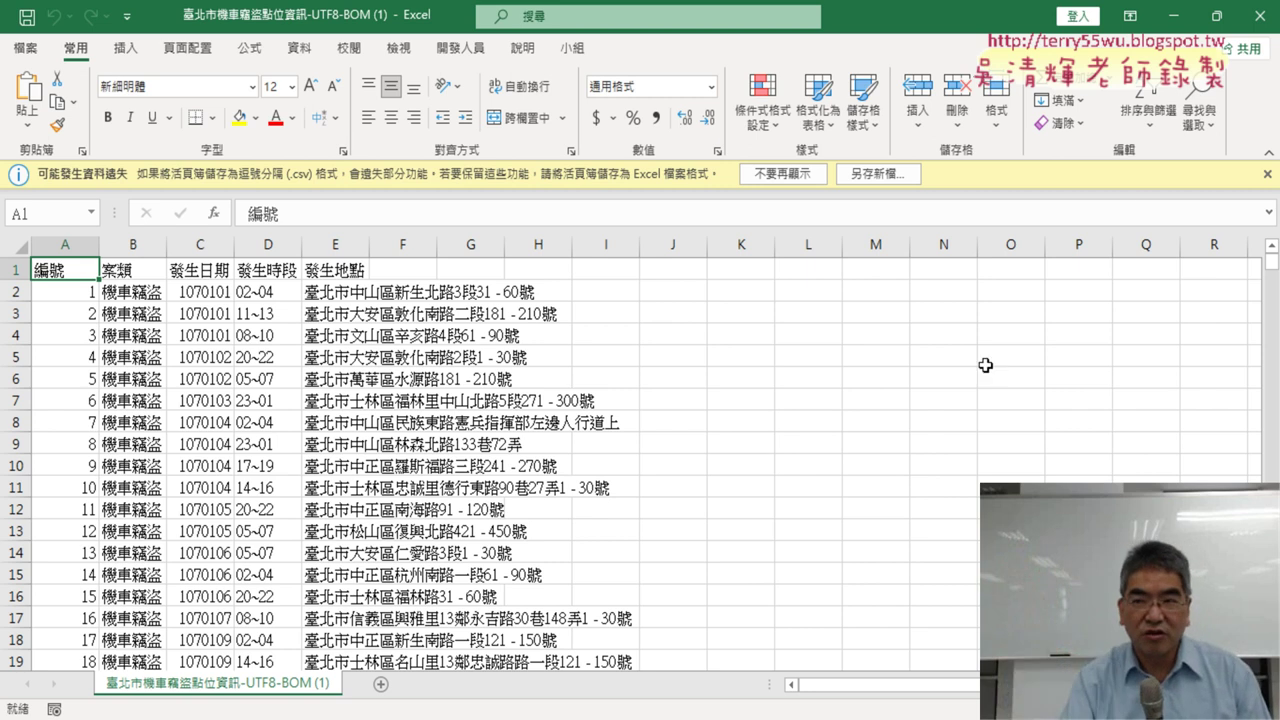
pyautogui.click(1176, 12)
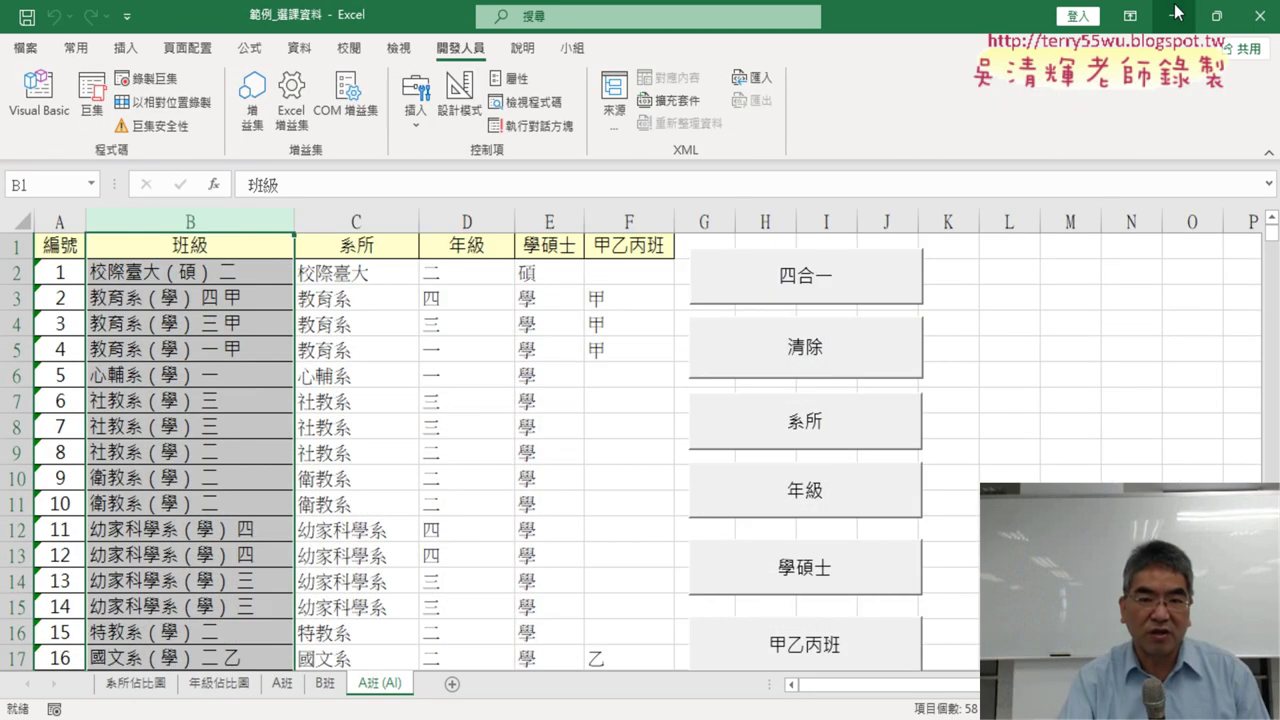
pyautogui.click(1176, 12)
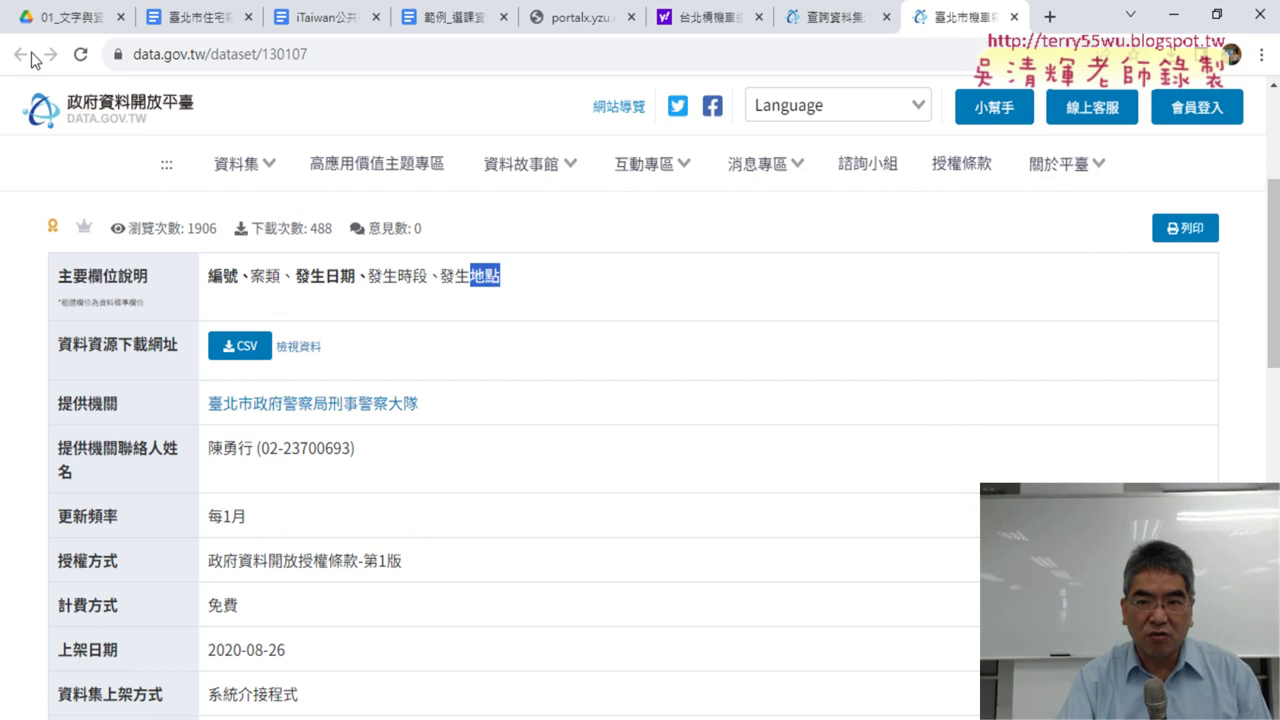
# From page 1 of the 竊盜 results, open 桃園市竊盜點位(新增112年) and download its CSV.
pyautogui.click(846, 20)
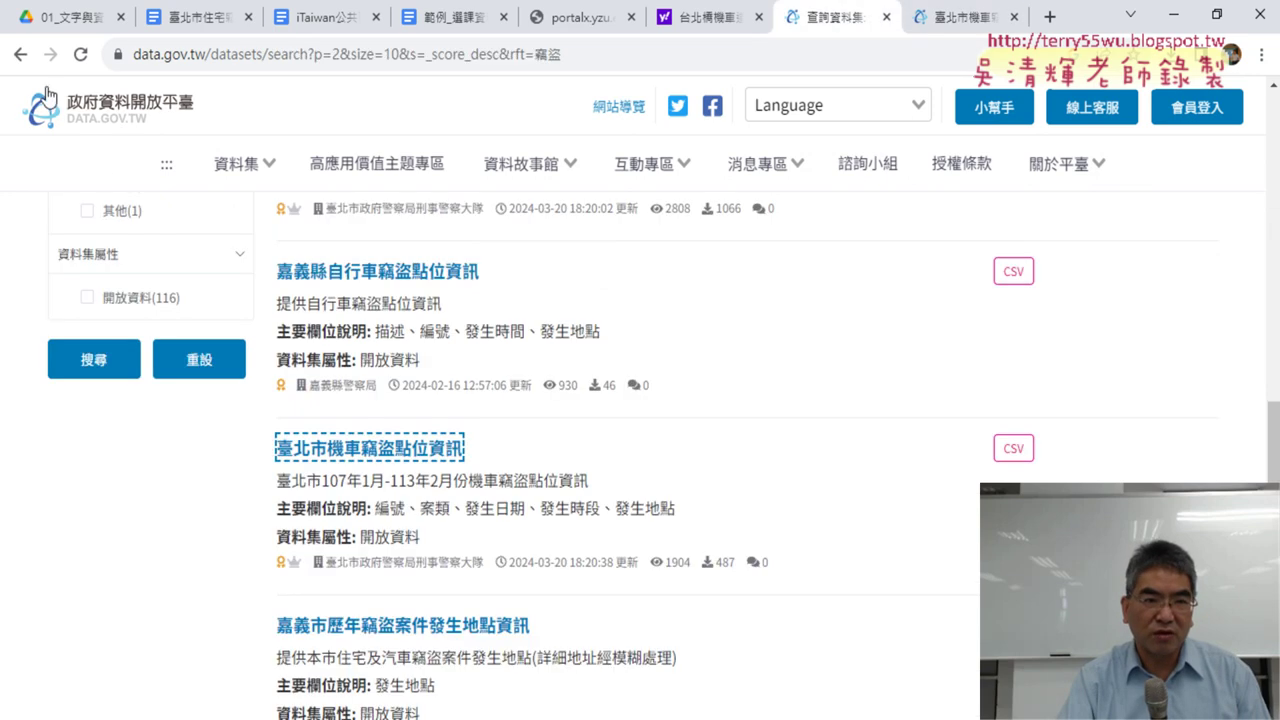
pyautogui.click(20, 54)
pyautogui.scroll(-2, 474, 383)
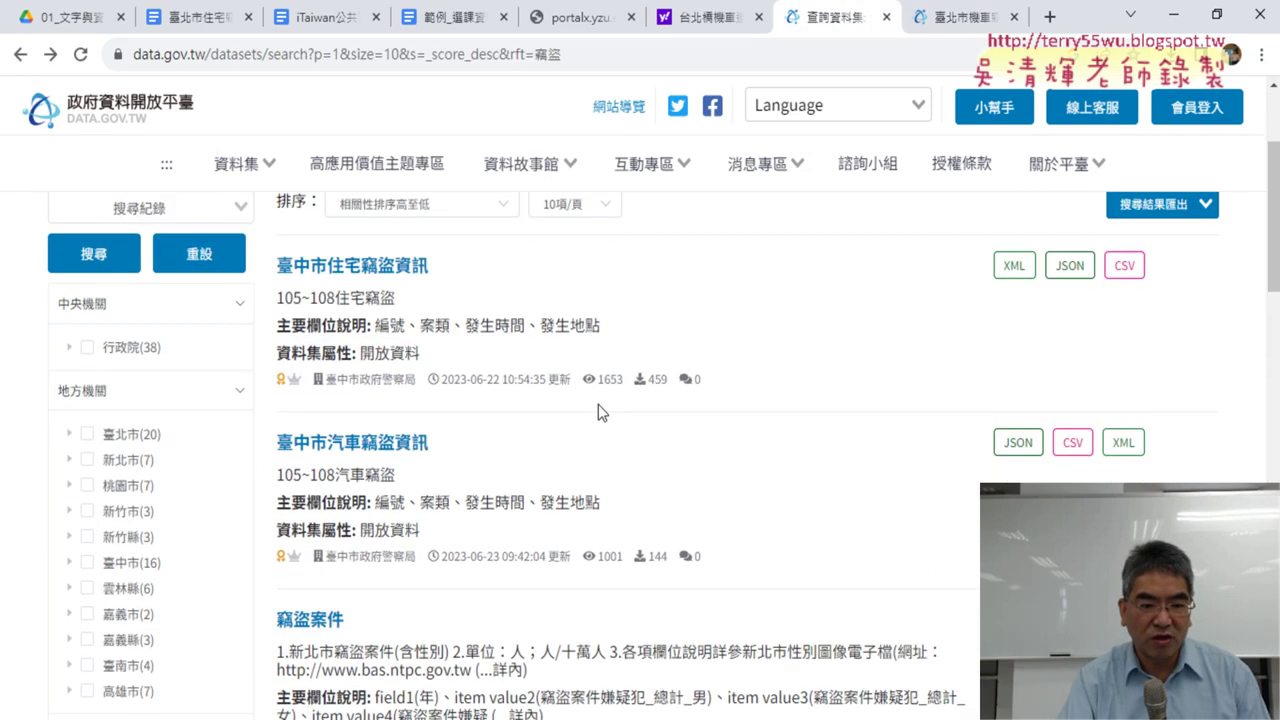
pyautogui.scroll(-4, 600, 406)
pyautogui.scroll(-2, 605, 406)
pyautogui.scroll(-2, 493, 398)
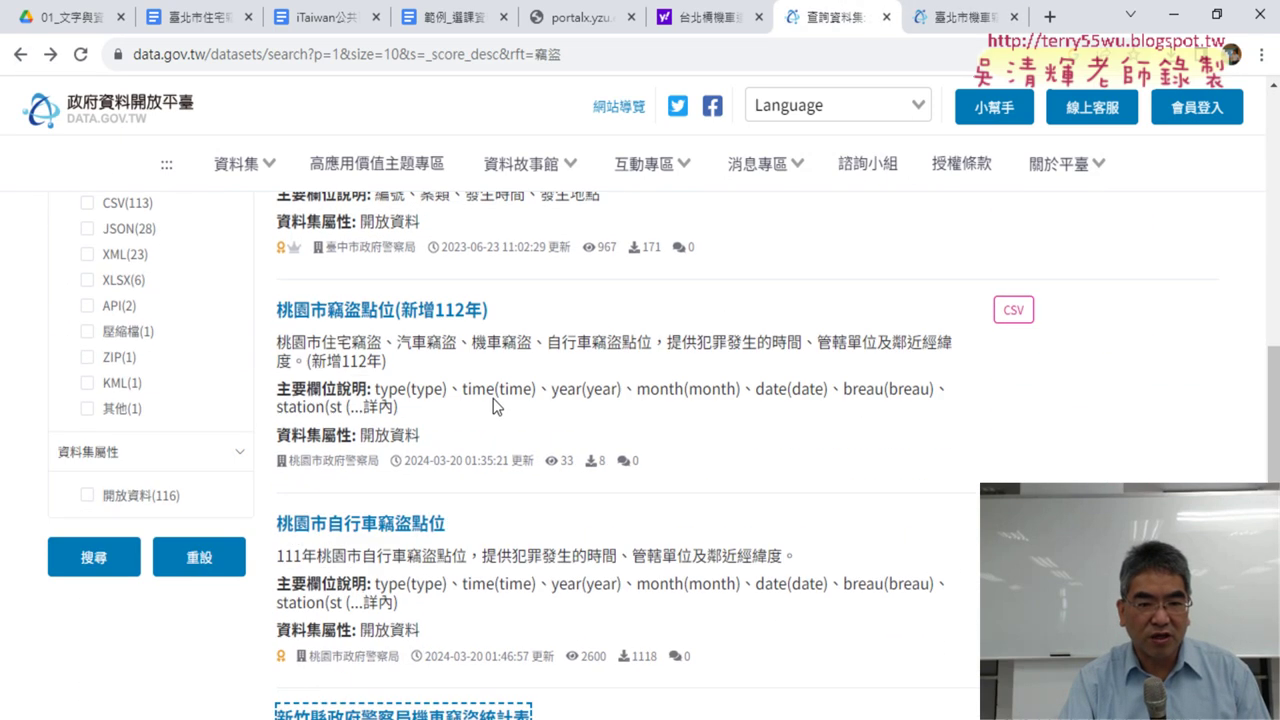
pyautogui.click(355, 311)
pyautogui.scroll(-3, 550, 361)
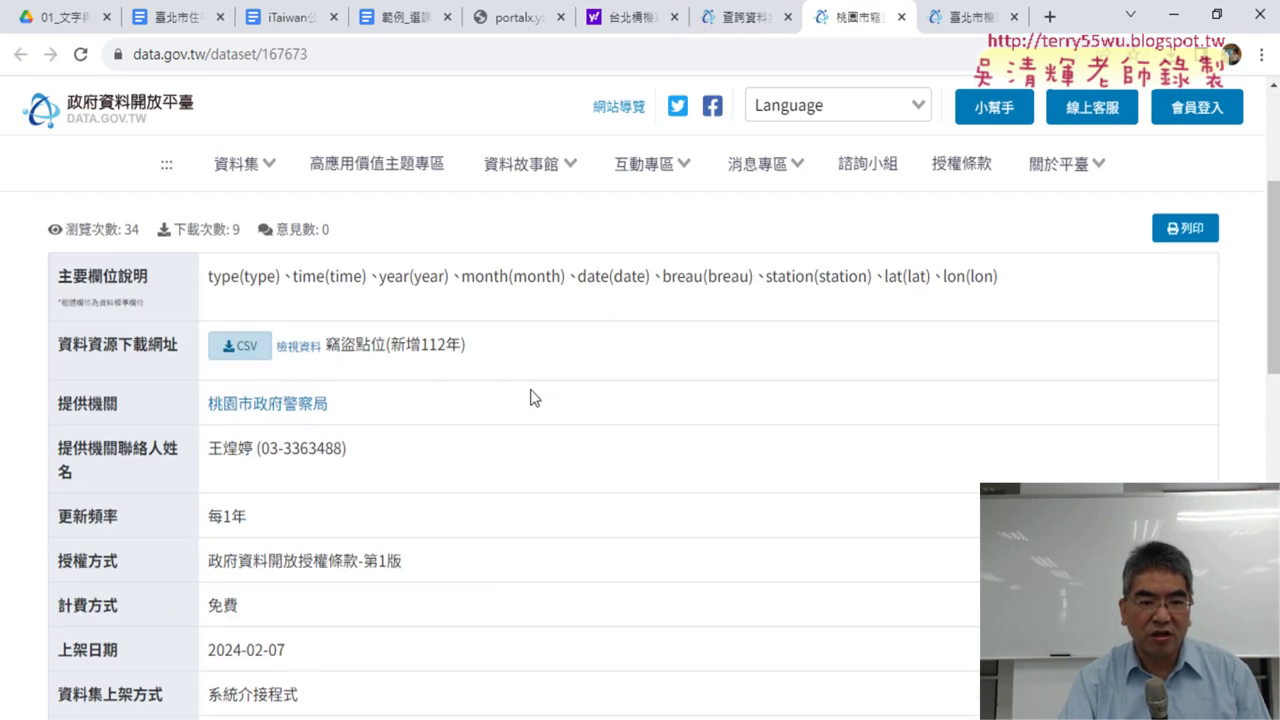
pyautogui.click(245, 350)
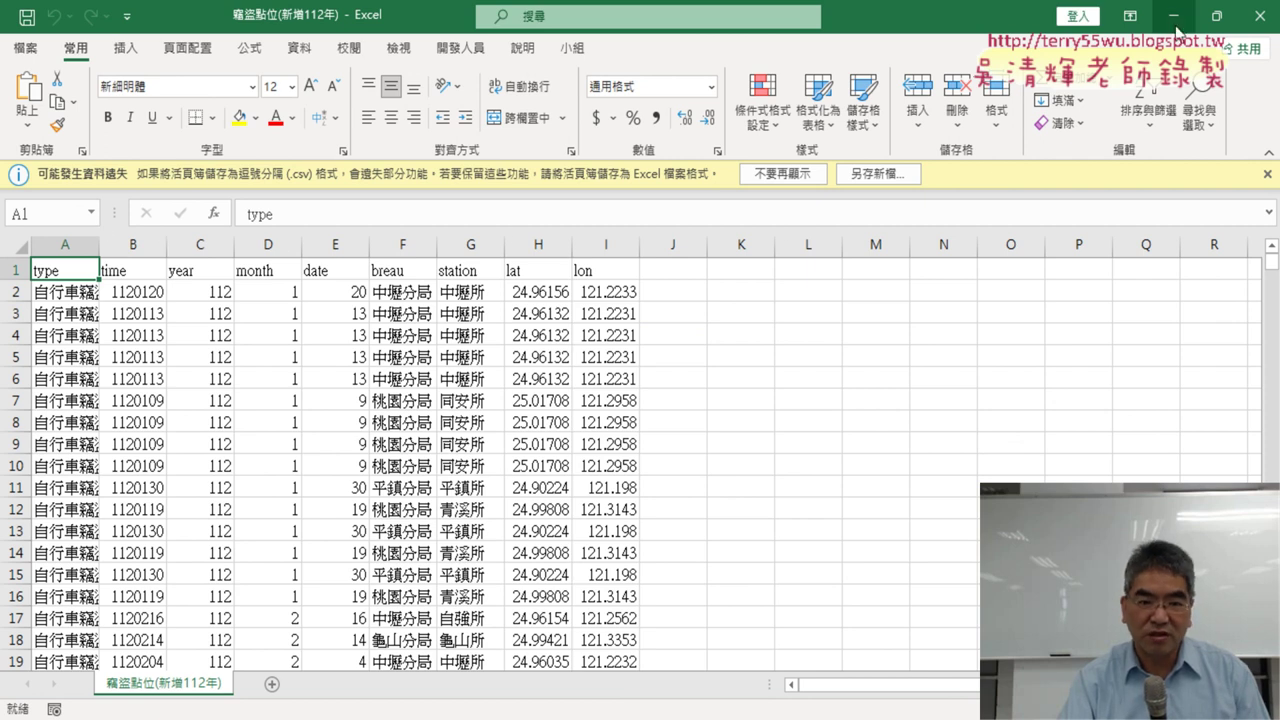
# Hide the opened CSV, review the Taoyuan dataset page, then close its tab.
pyautogui.click(1176, 28)
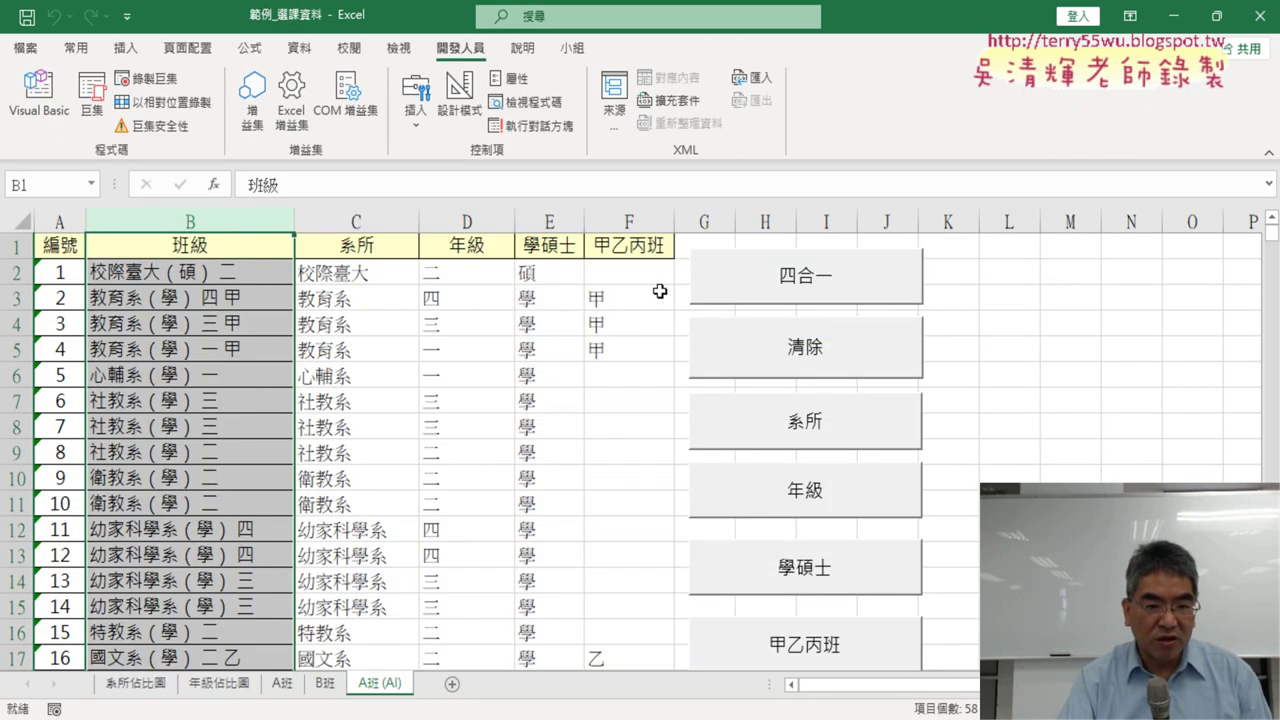
pyautogui.click(1173, 16)
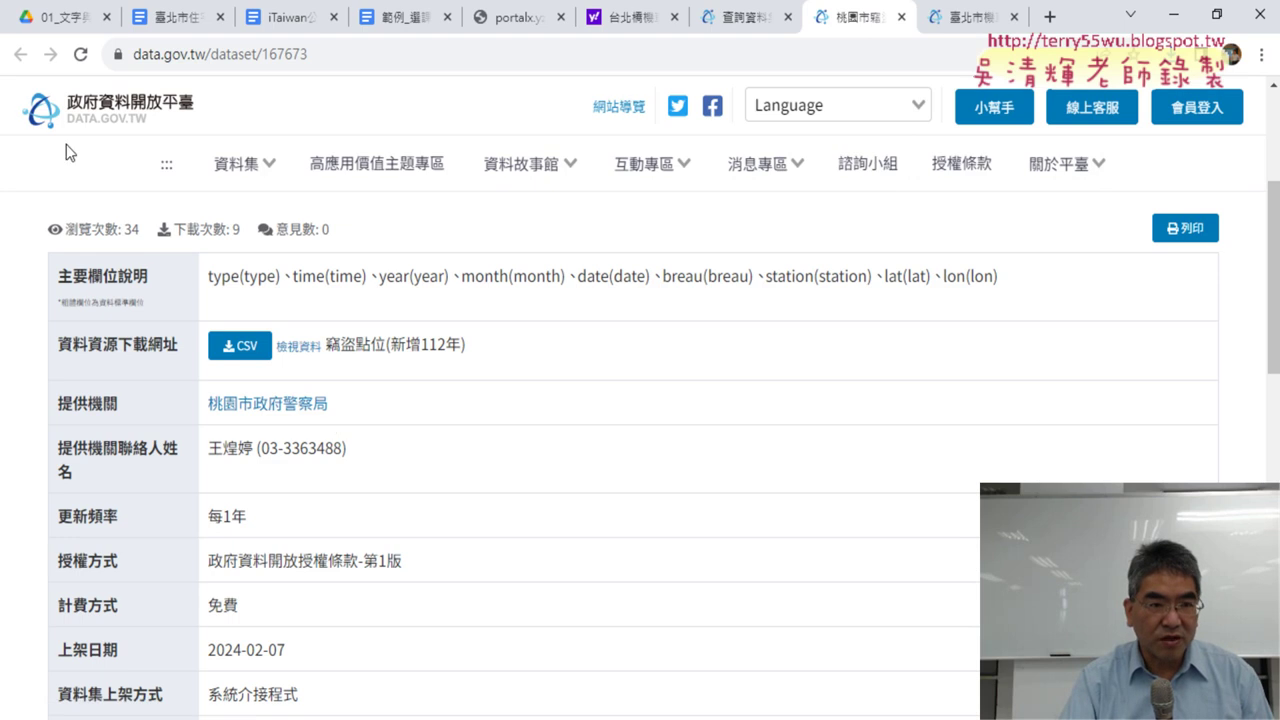
pyautogui.scroll(-2, 418, 361)
pyautogui.scroll(-5, 418, 361)
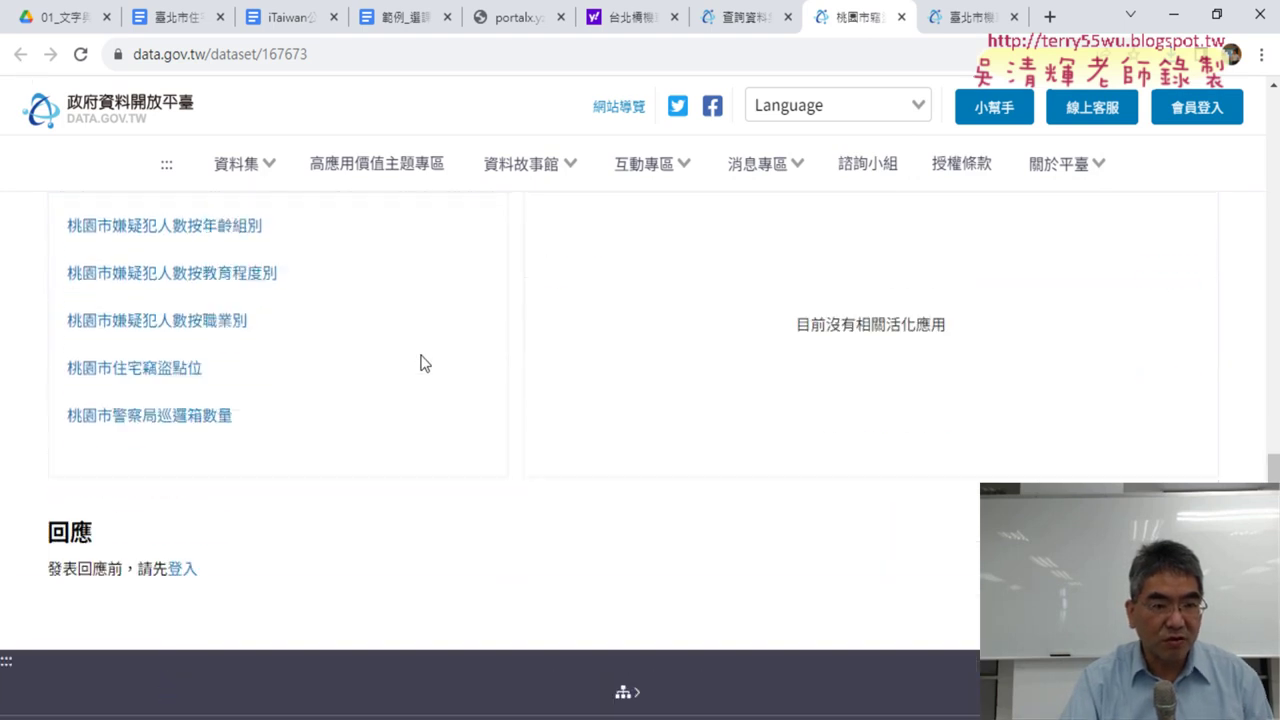
pyautogui.scroll(1, 420, 362)
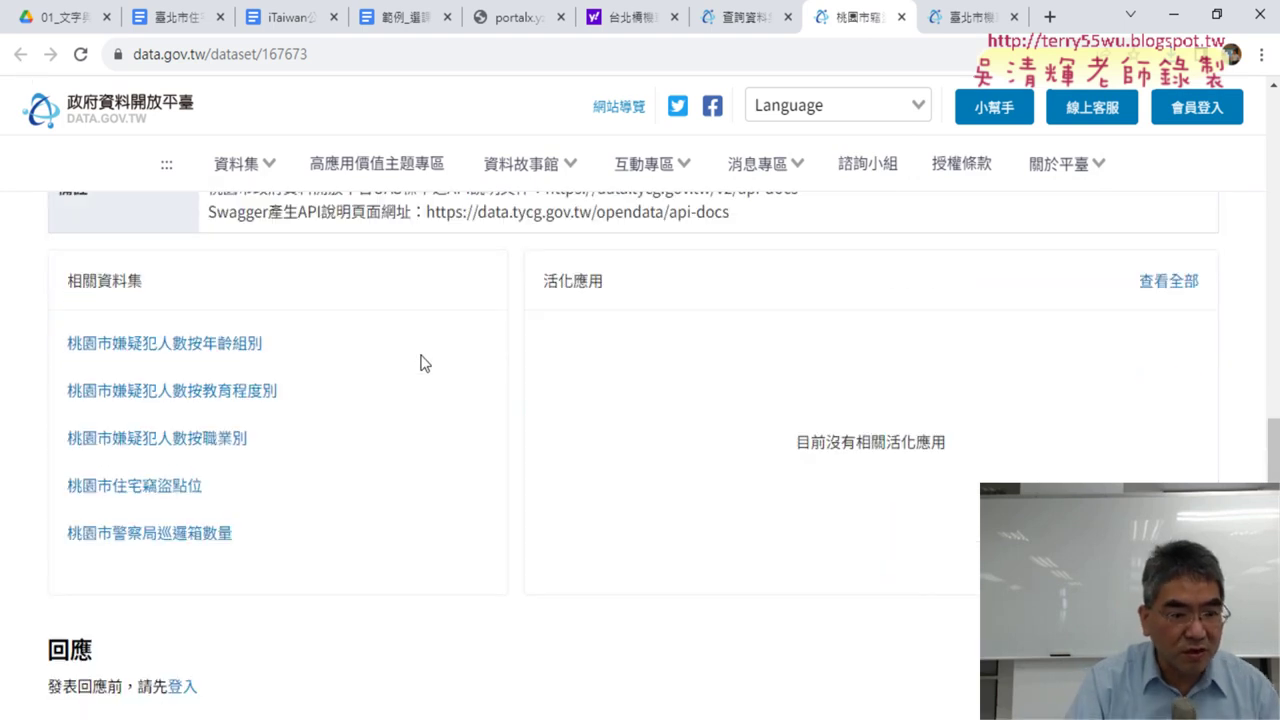
pyautogui.click(901, 16)
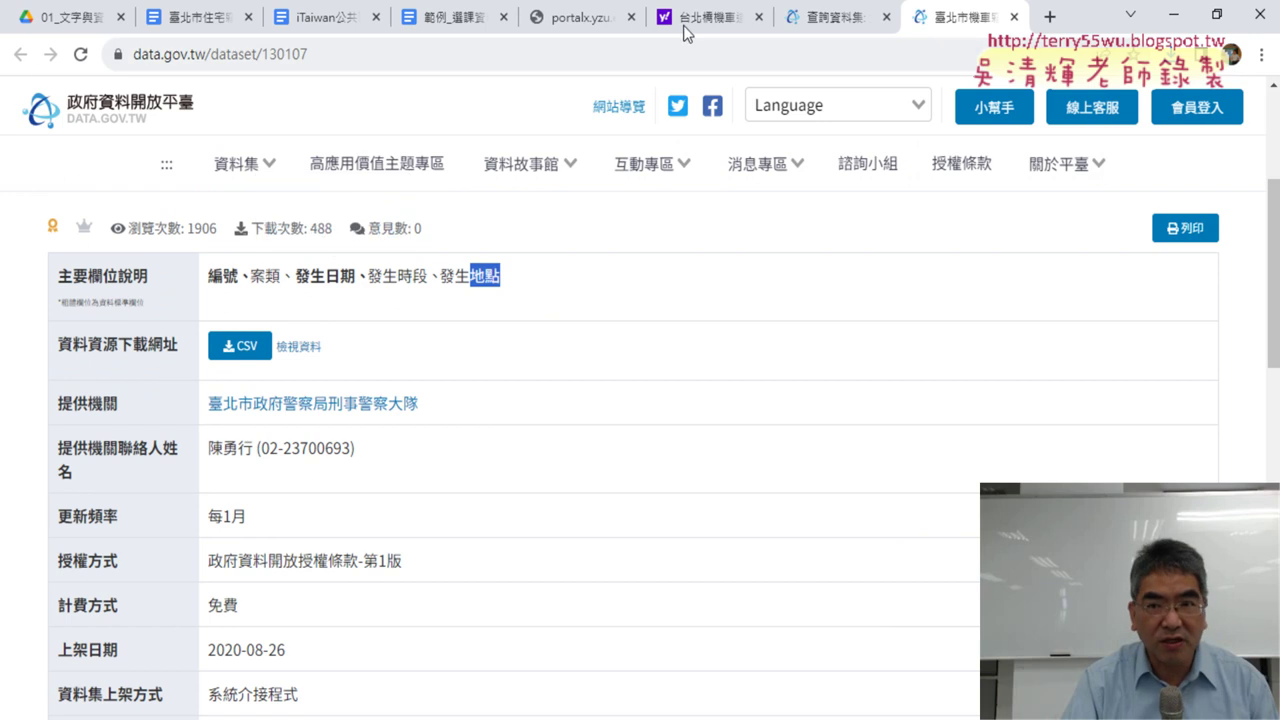
# Scroll through page 2 of the burglary dataset search results.
pyautogui.click(836, 16)
pyautogui.scroll(-2, 593, 290)
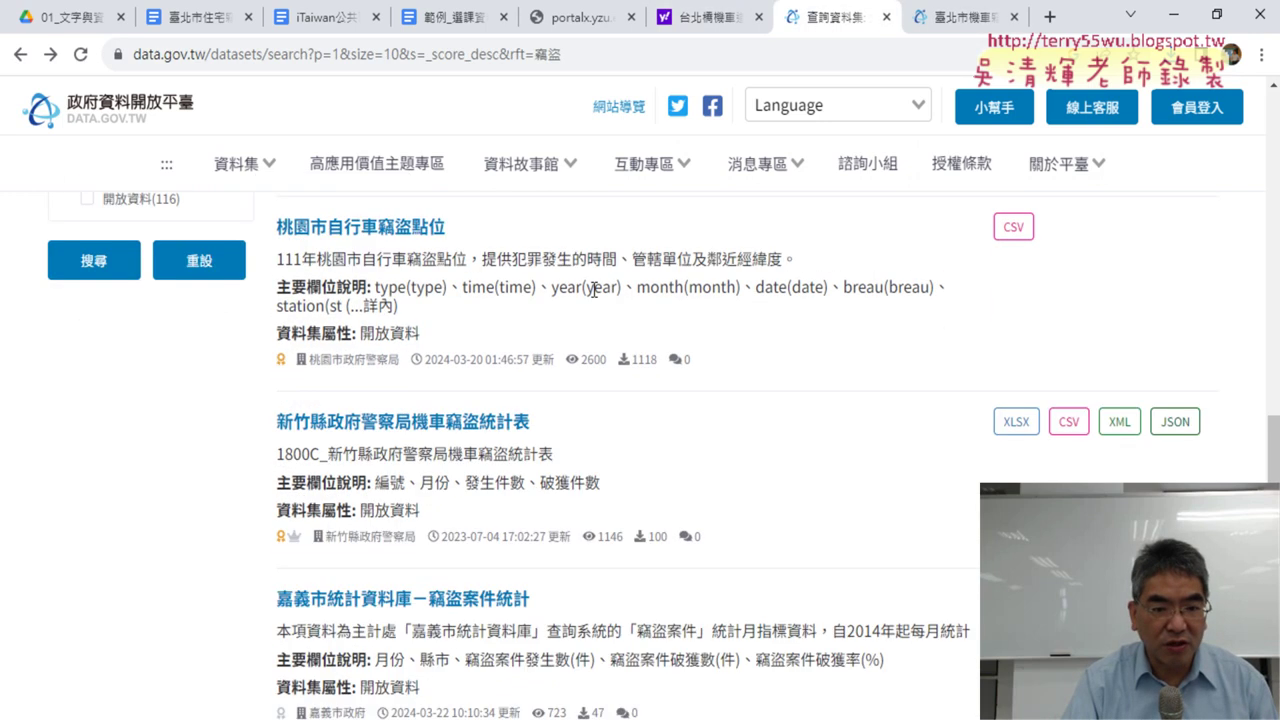
pyautogui.scroll(2, 593, 290)
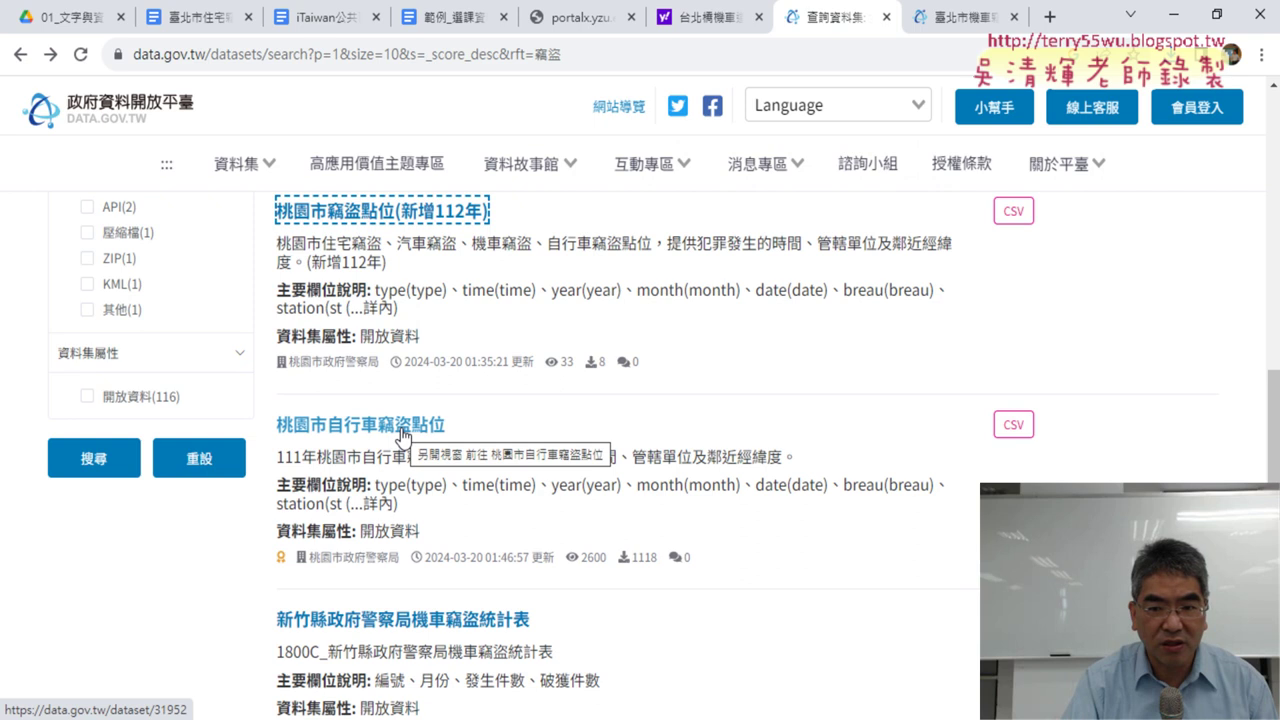
pyautogui.scroll(-3, 401, 434)
pyautogui.scroll(-3, 607, 427)
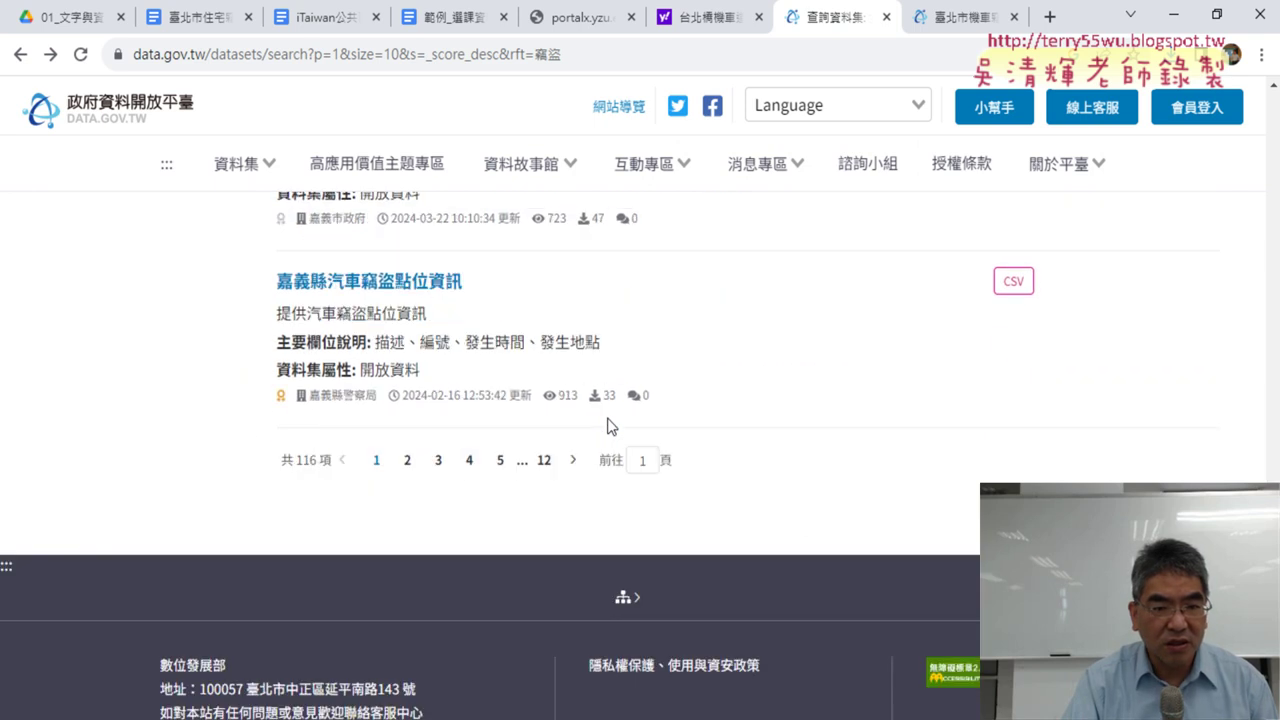
pyautogui.click(414, 466)
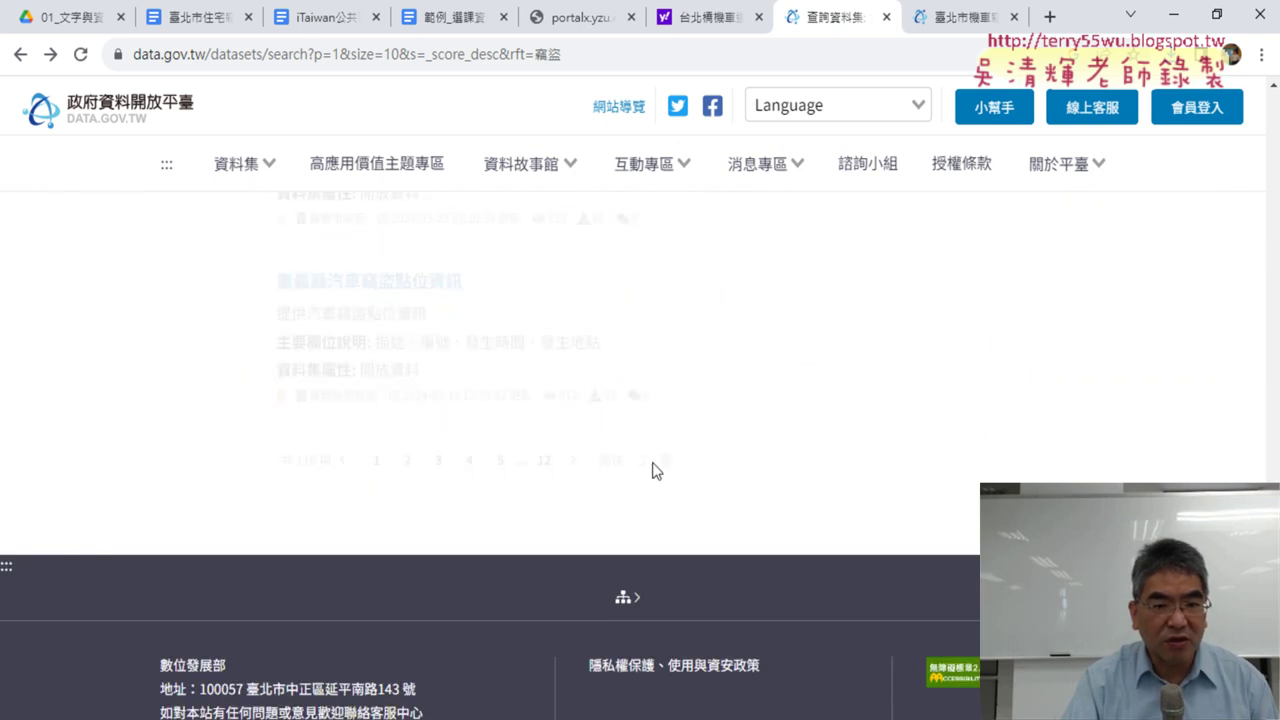
pyautogui.scroll(-3, 655, 466)
pyautogui.scroll(-3, 698, 465)
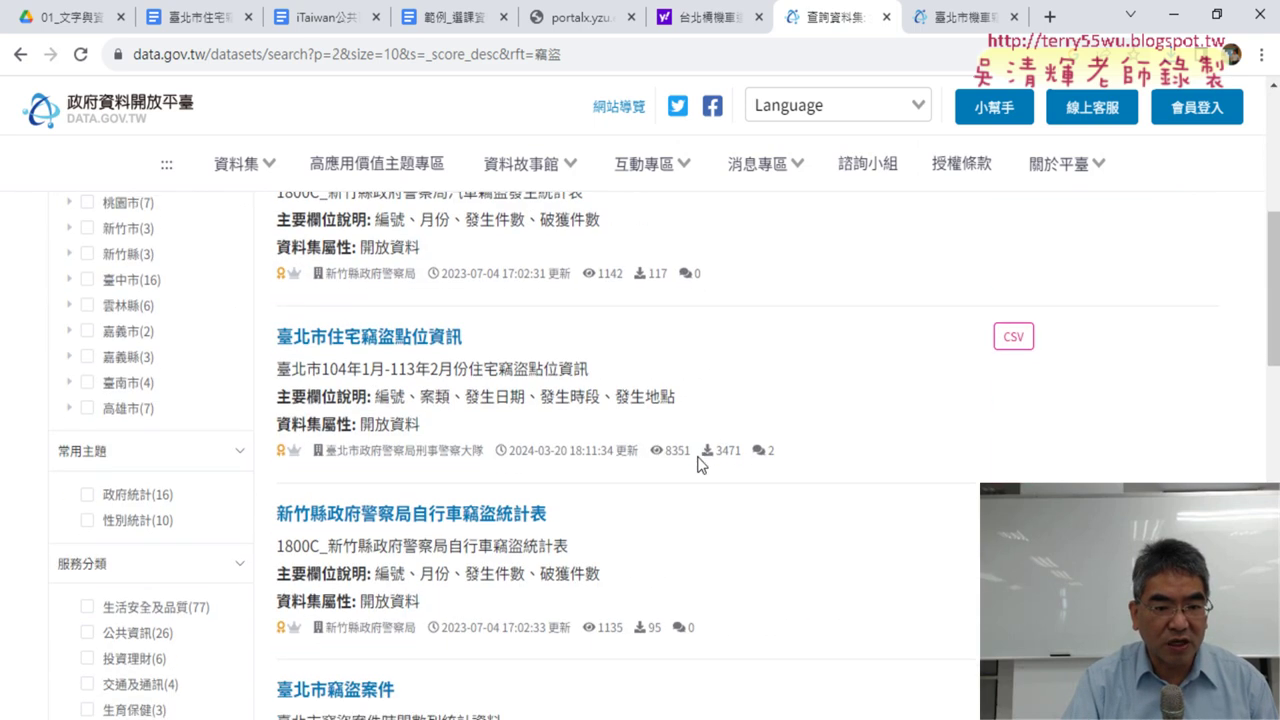
pyautogui.scroll(-2, 698, 465)
pyautogui.scroll(-2, 698, 465)
pyautogui.scroll(-2, 700, 465)
pyautogui.scroll(-3, 698, 465)
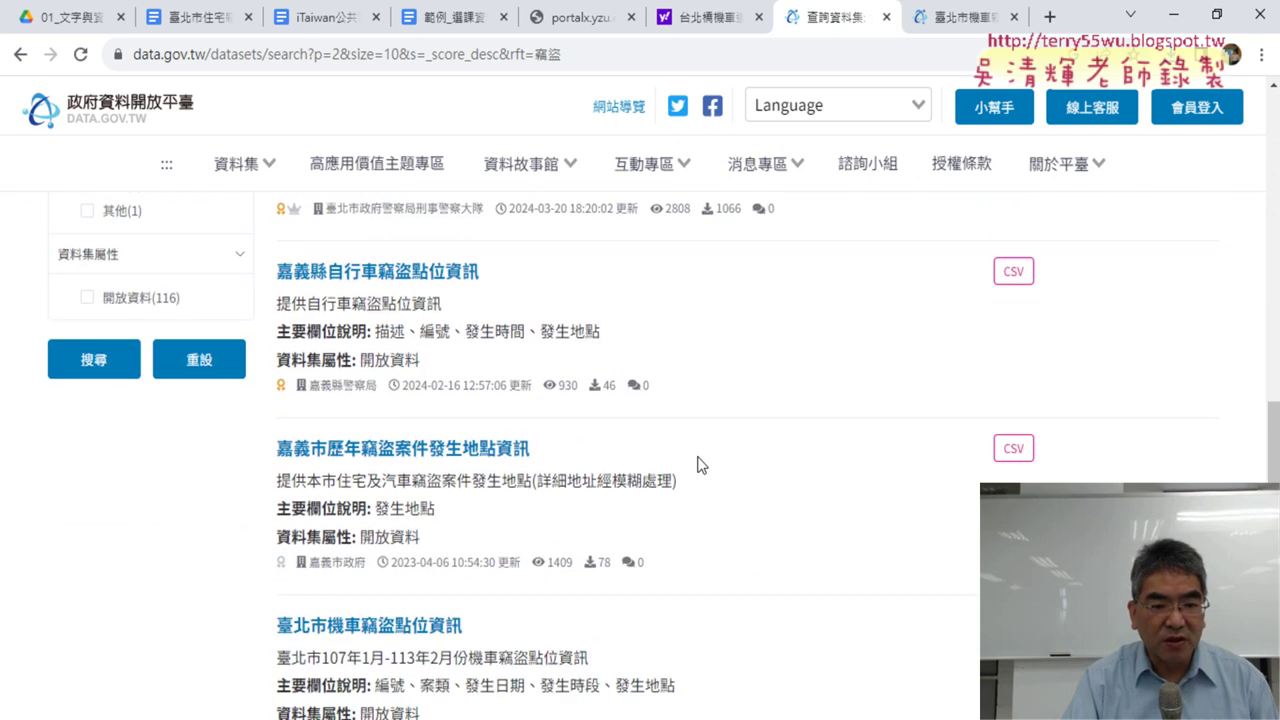
pyautogui.scroll(-2, 696, 466)
pyautogui.scroll(-1, 696, 466)
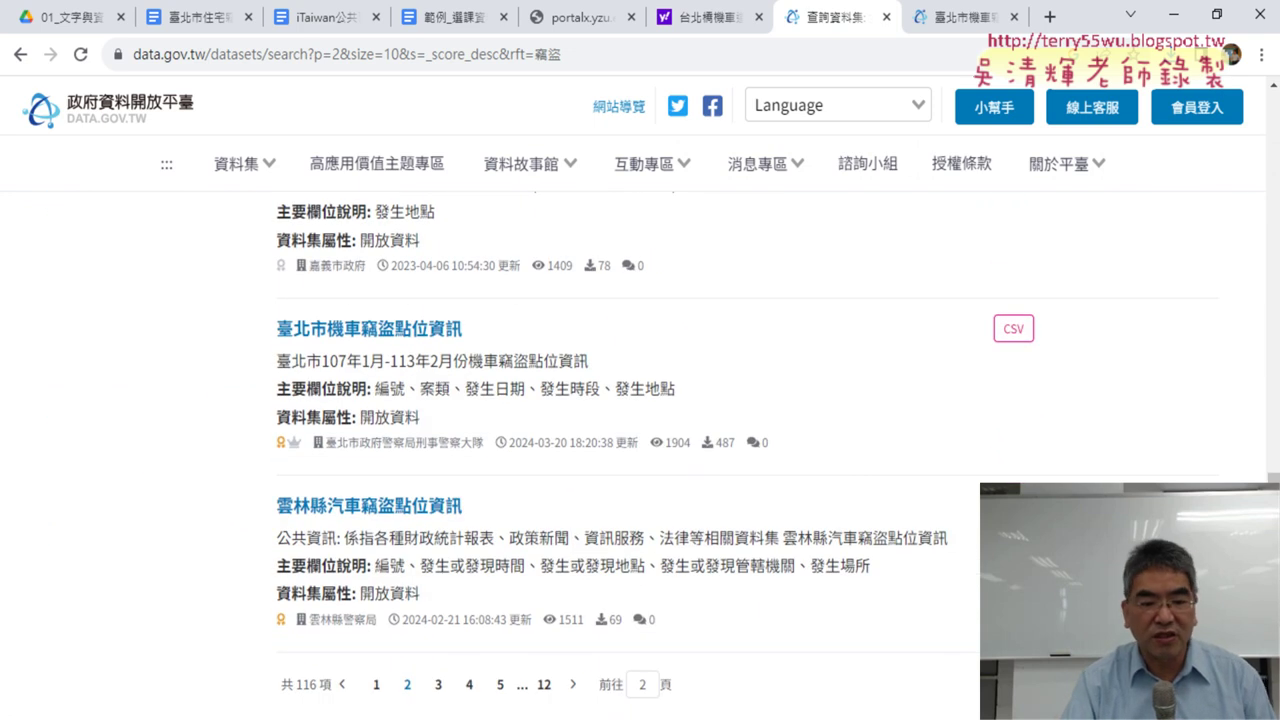
# Open the downloaded 11113_1.csv in Excel from Chrome's downloads list.
pyautogui.click(380, 718)
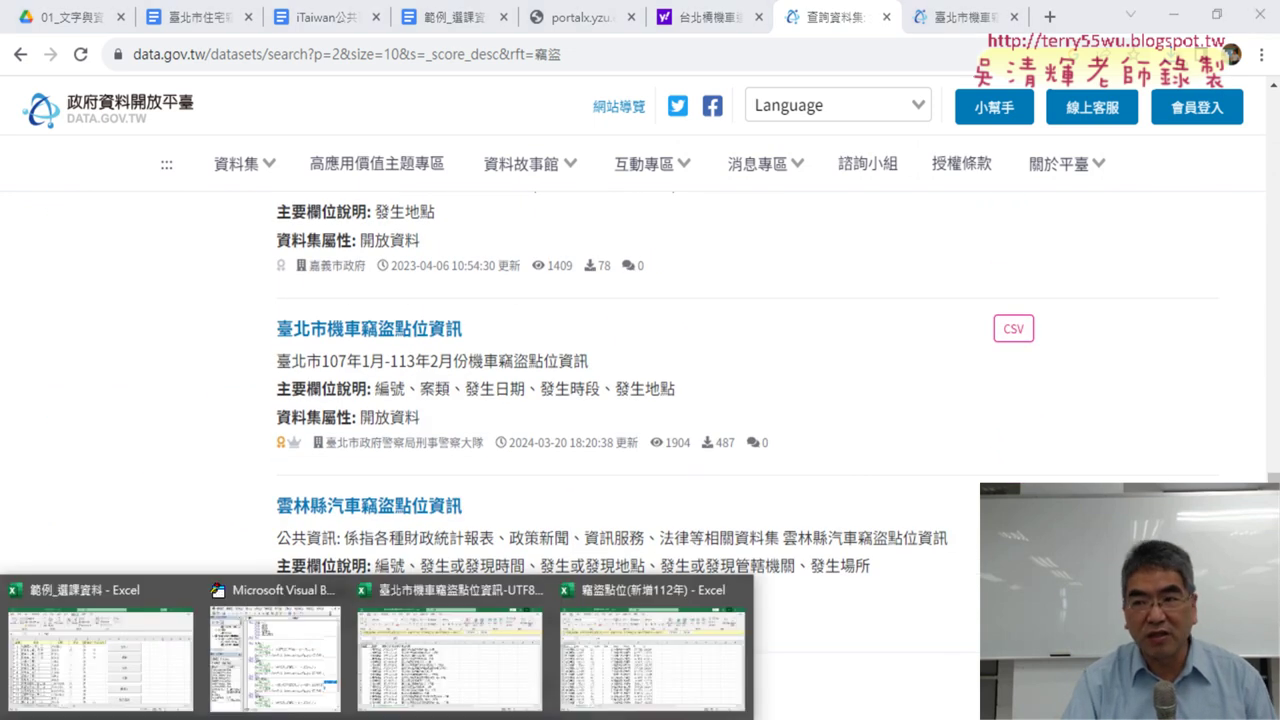
pyautogui.click(1196, 54)
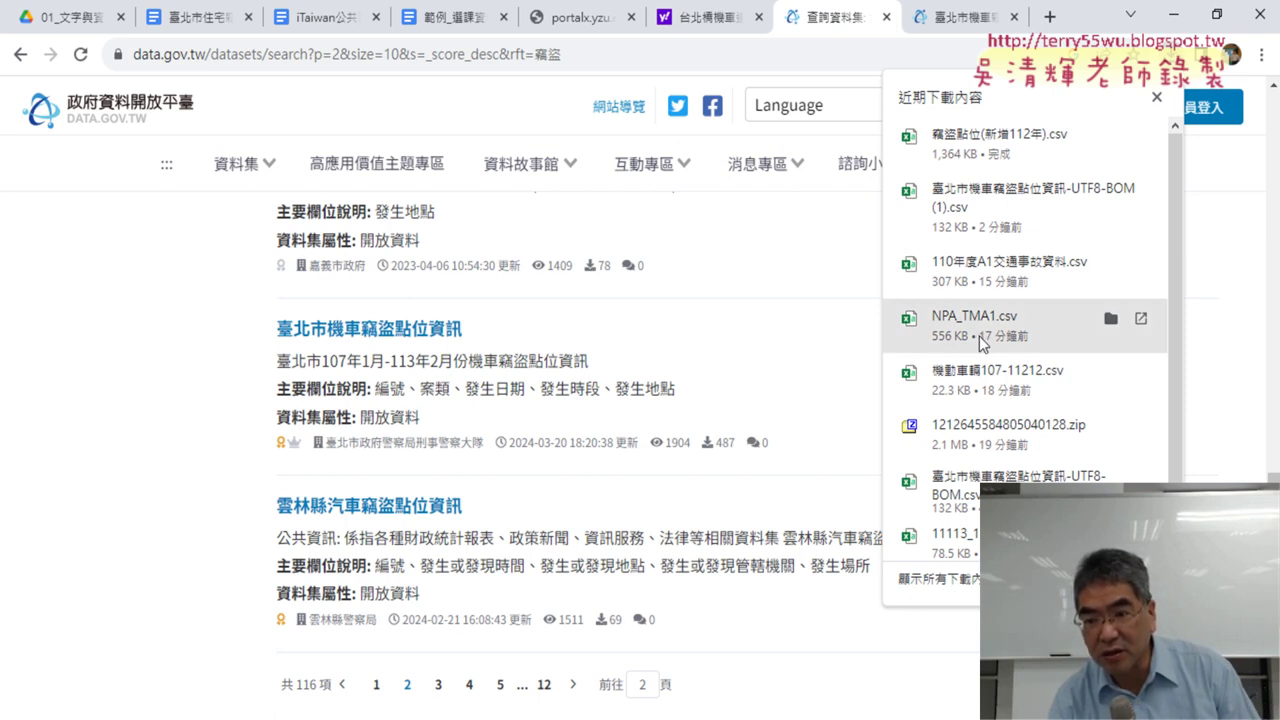
pyautogui.scroll(-1, 979, 336)
pyautogui.hotkey('alt', 'Tab')
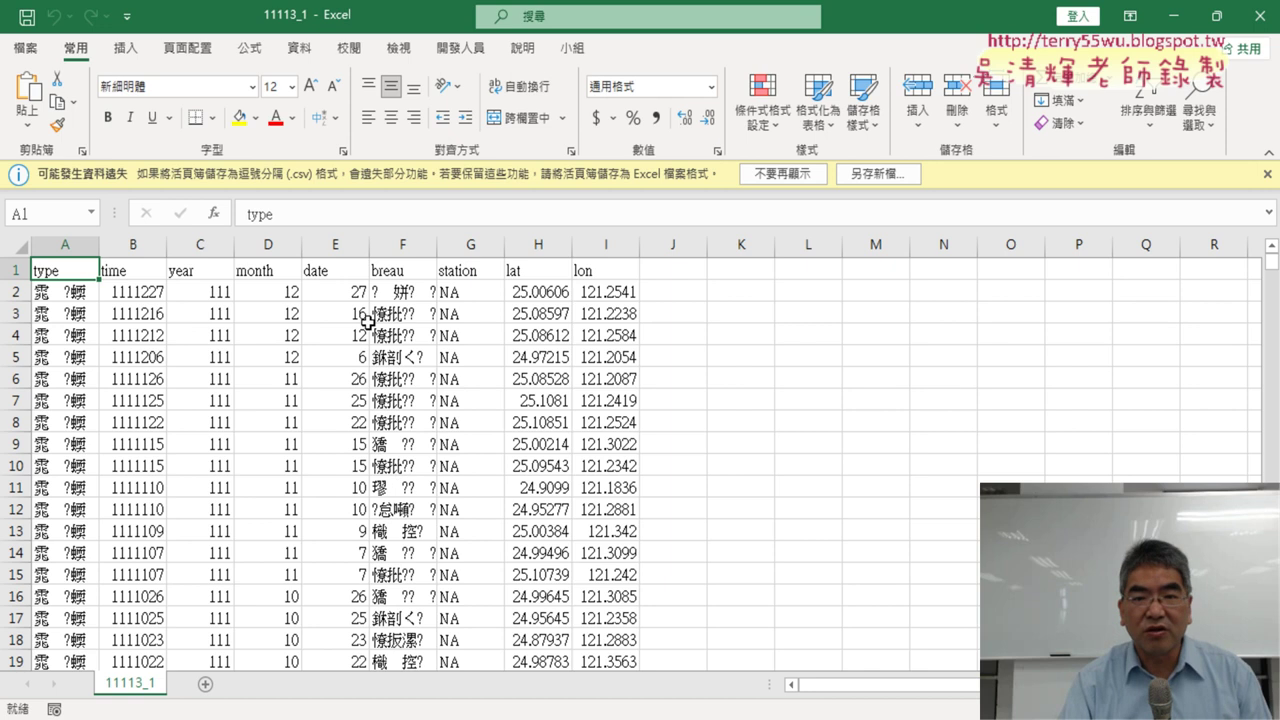
# On the Data tab, annotate the import commands and the From Text/CSV option for viewers.
pyautogui.click(302, 49)
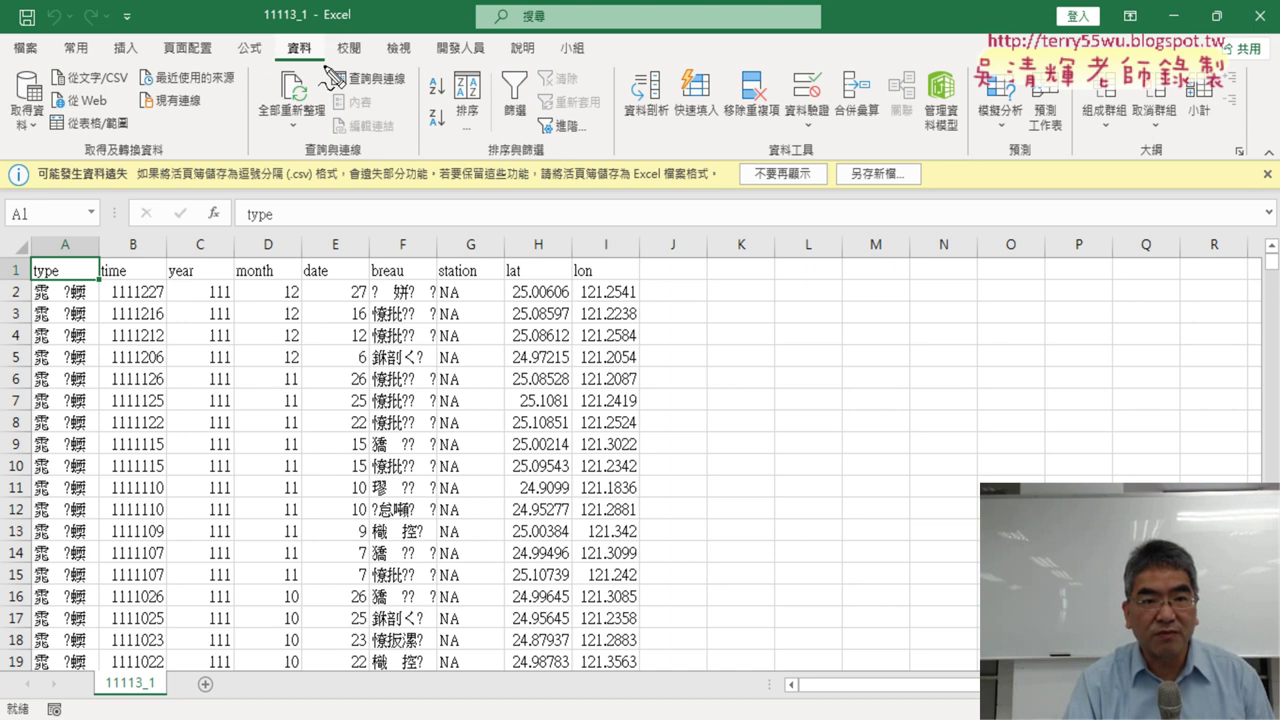
pyautogui.moveTo(330, 66); pyautogui.dragTo(333, 79)
pyautogui.moveTo(140, 107); pyautogui.dragTo(150, 88)
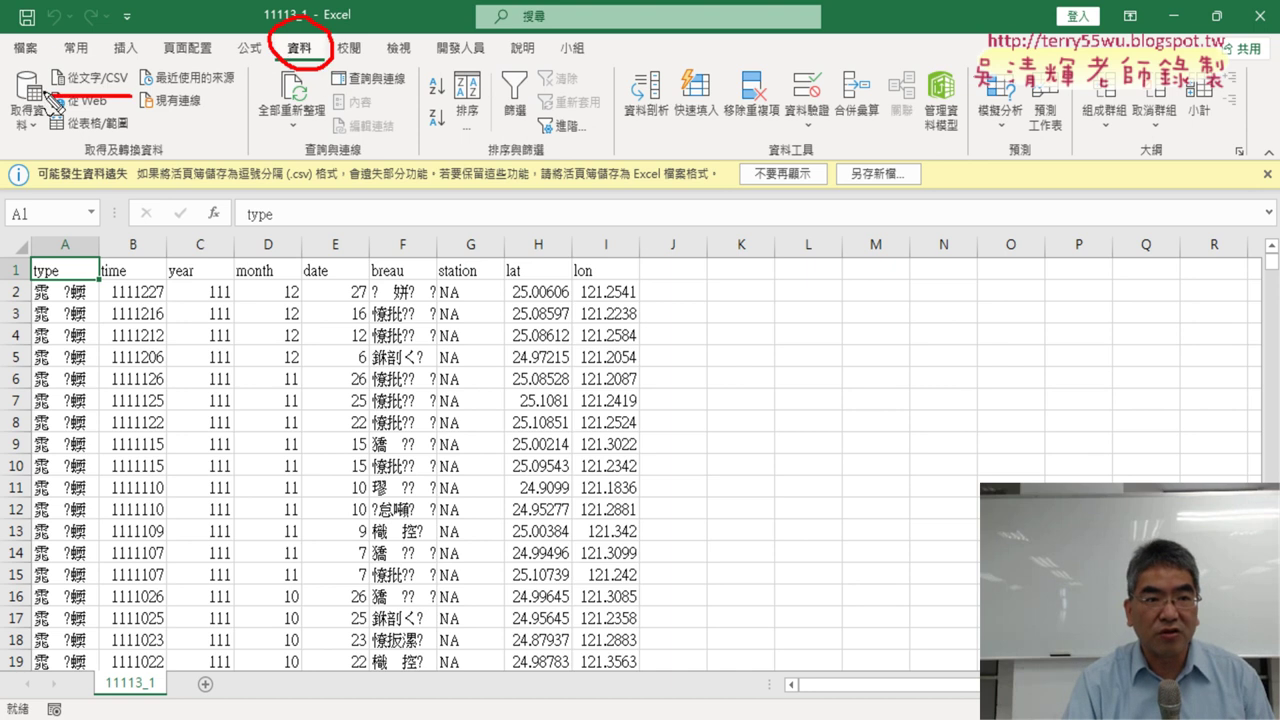
pyautogui.moveTo(300, 80)
pyautogui.mouseDown()
pyautogui.moveTo(245, 115)
pyautogui.moveTo(160, 82)
pyautogui.mouseUp()
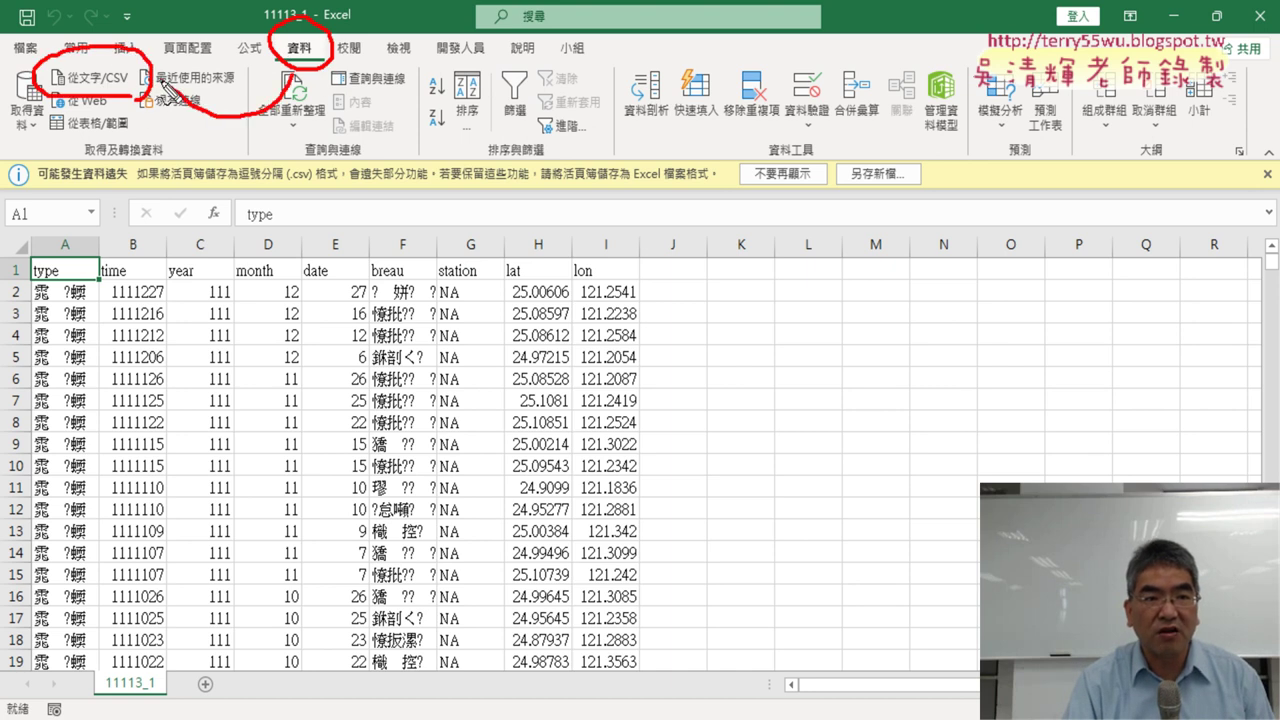
pyautogui.press('Escape')
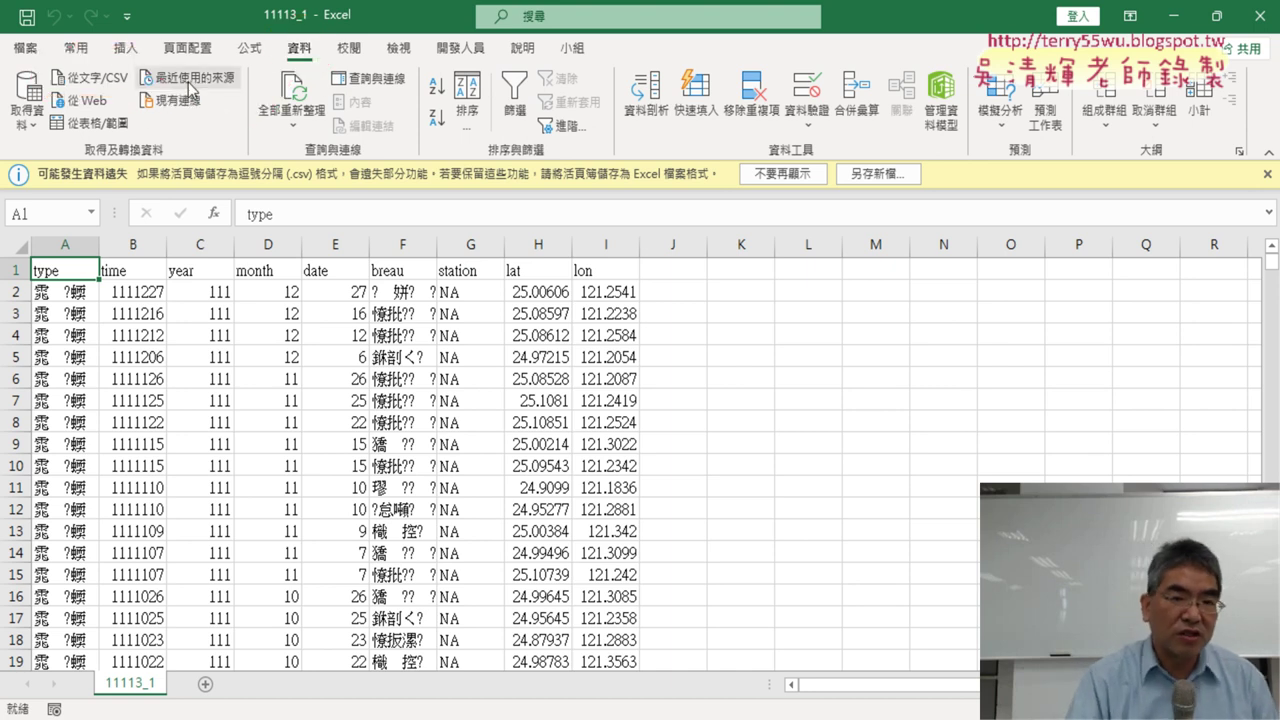
# Import 11113_1 through From Text/CSV to open its preview.
pyautogui.click(97, 77)
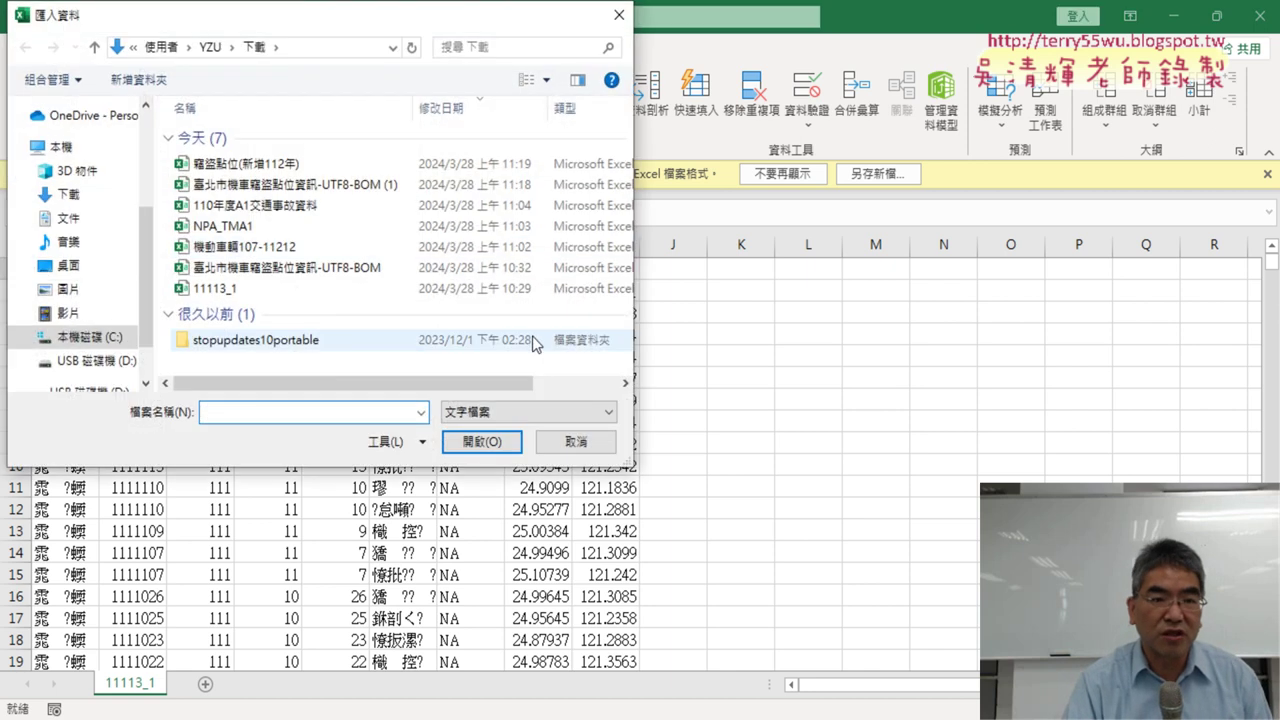
pyautogui.click(310, 290)
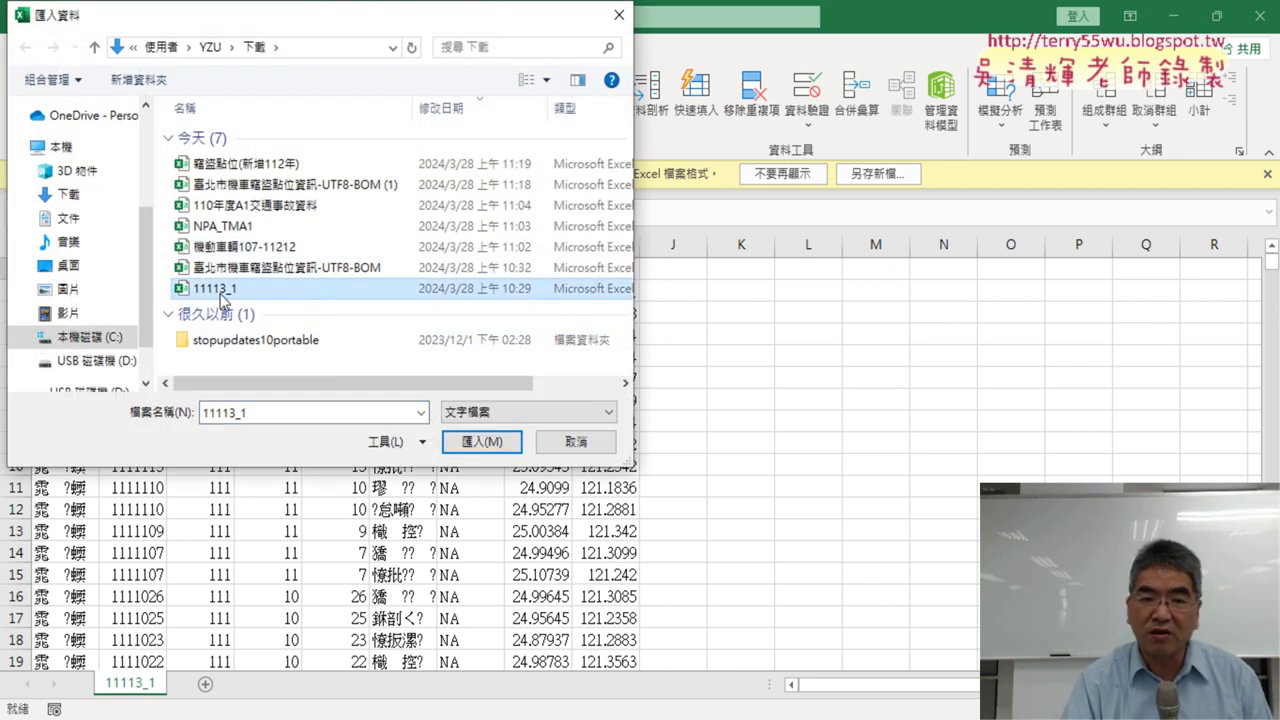
pyautogui.click(480, 441)
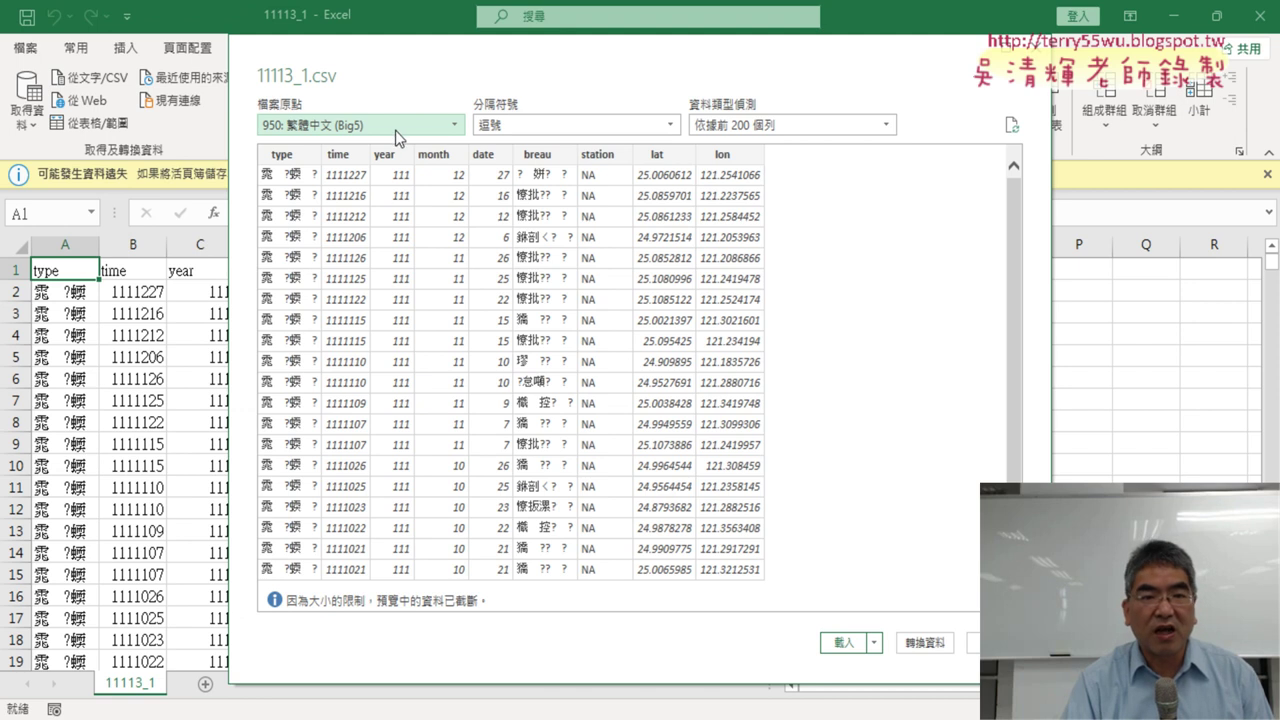
# In the 檔案原點 encoding list, point out 950 Big5 and 65001 Unicode (UTF-8) for viewers.
pyautogui.click(379, 129)
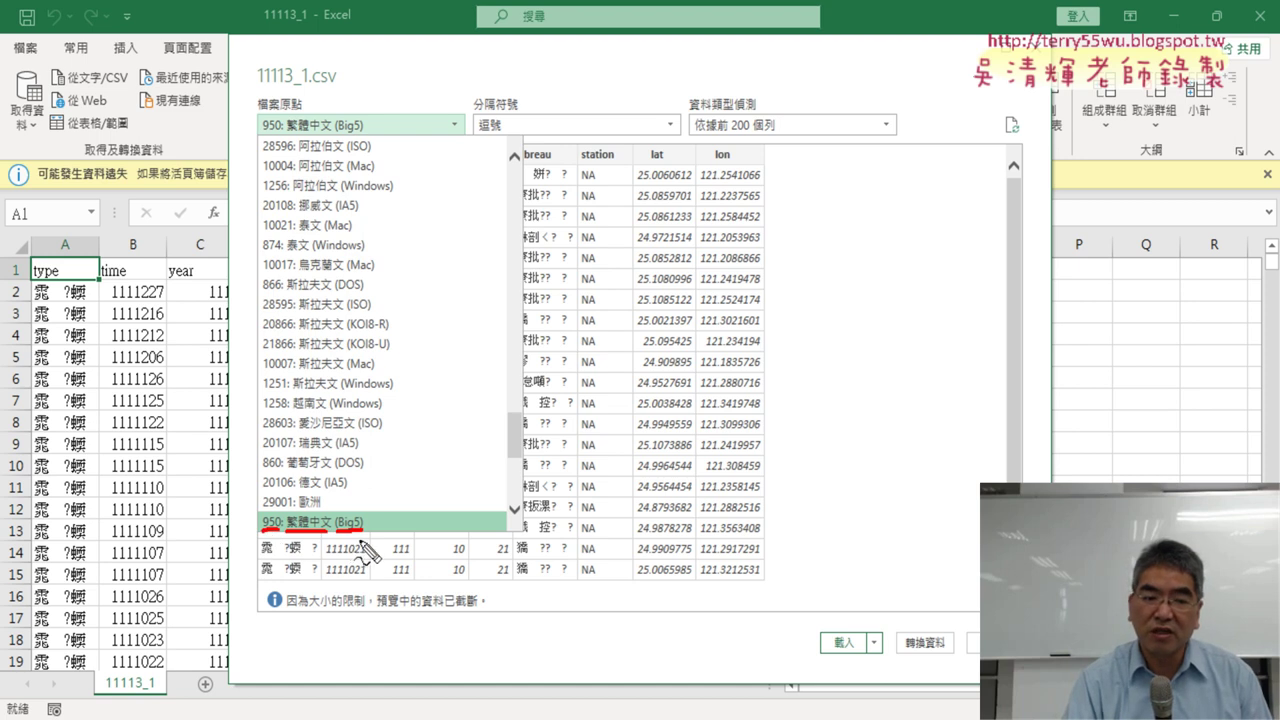
pyautogui.moveTo(364, 550); pyautogui.dragTo(362, 548)
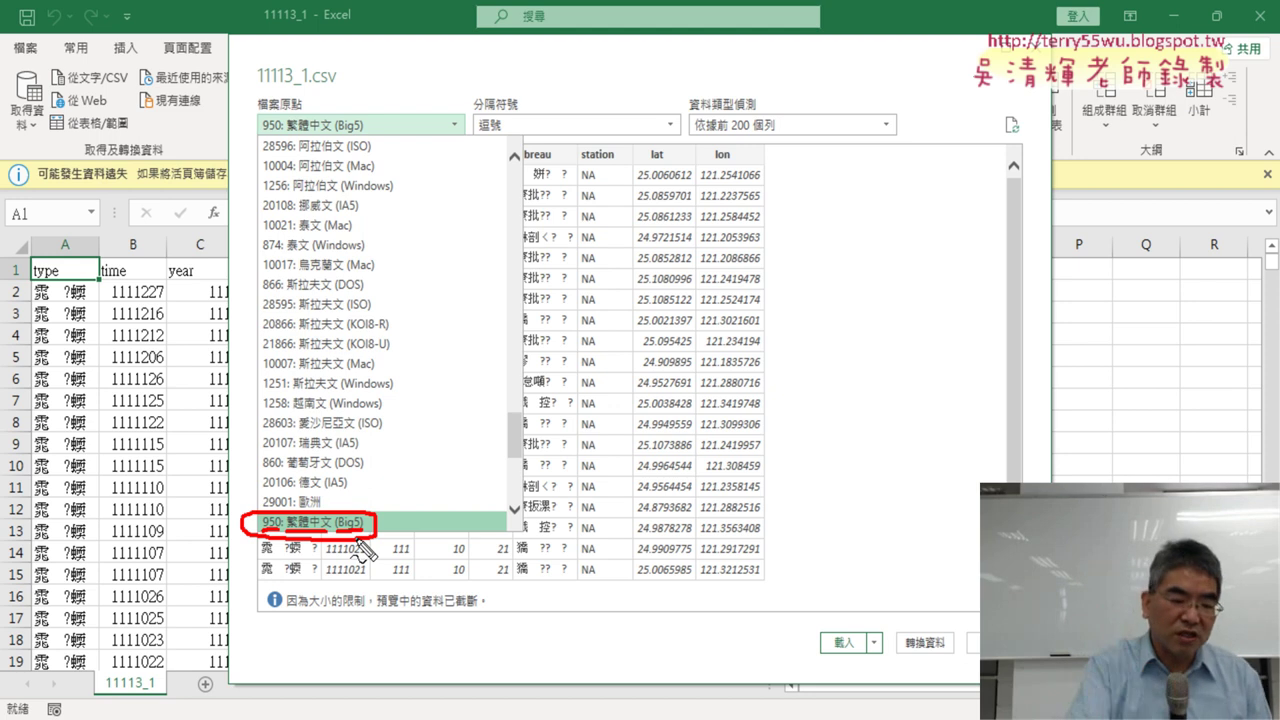
pyautogui.press('Escape')
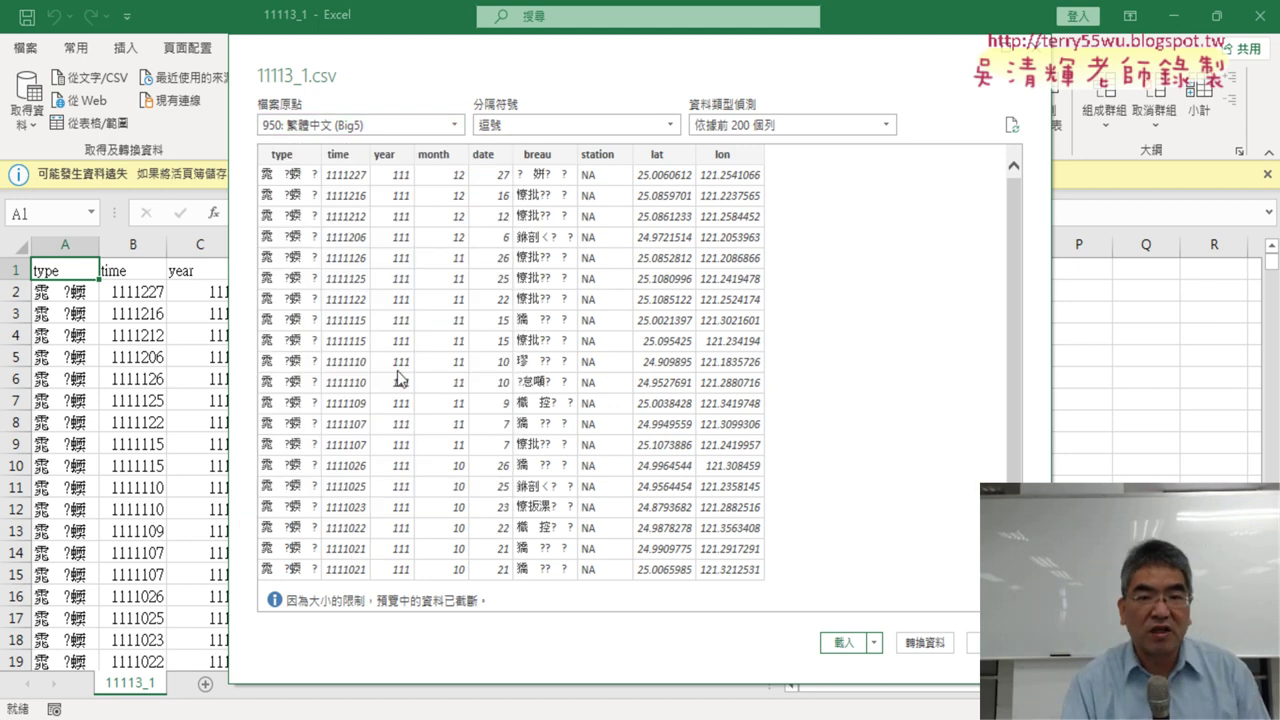
pyautogui.click(454, 125)
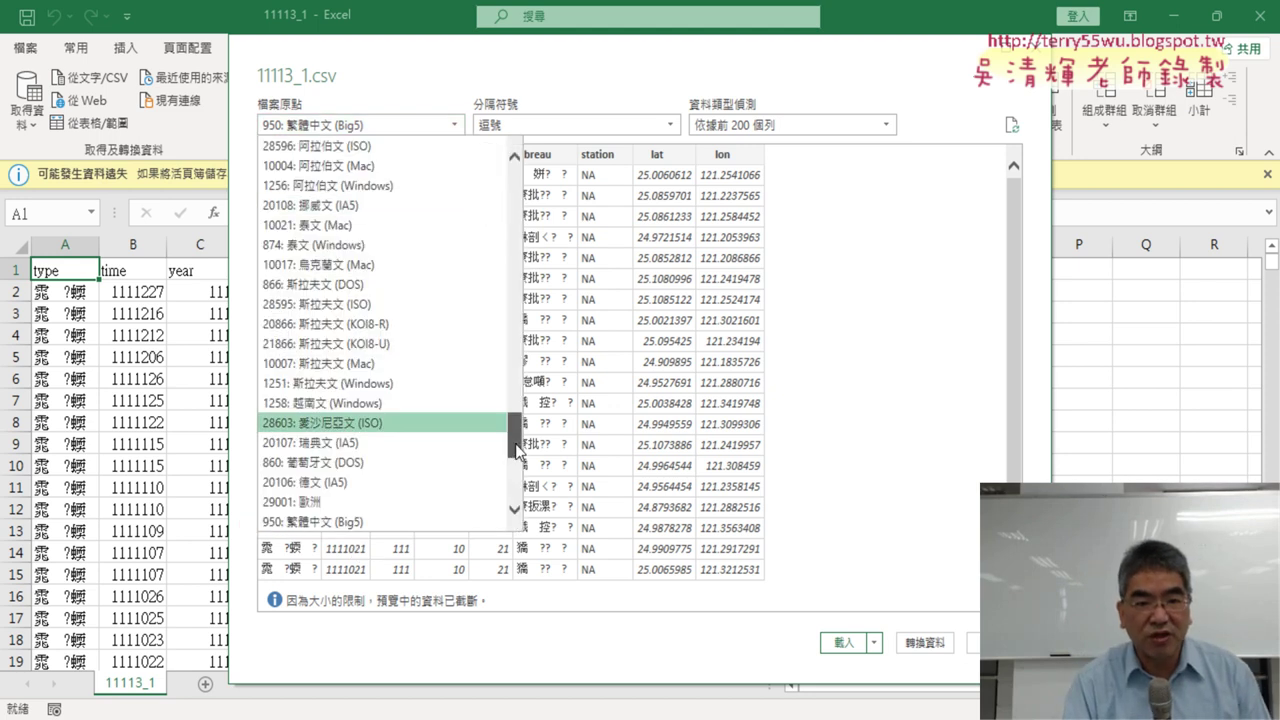
pyautogui.moveTo(517, 450); pyautogui.dragTo(519, 330)
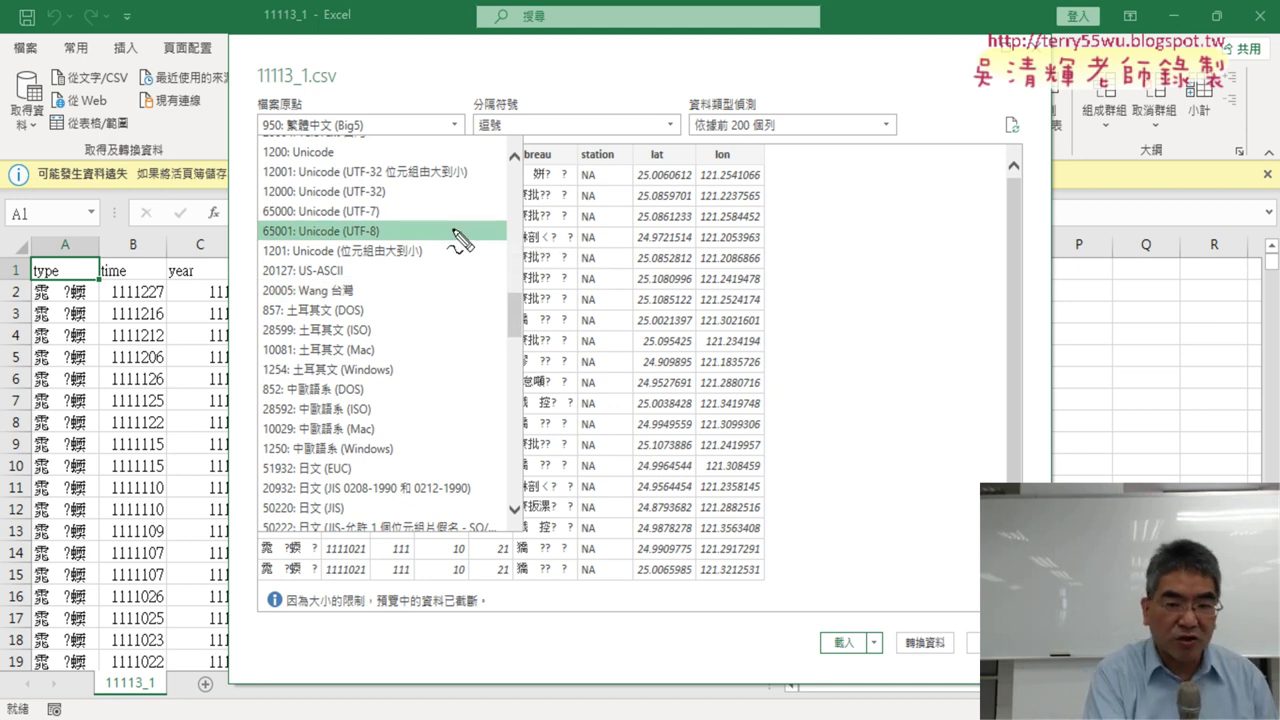
pyautogui.moveTo(517, 340); pyautogui.dragTo(530, 338)
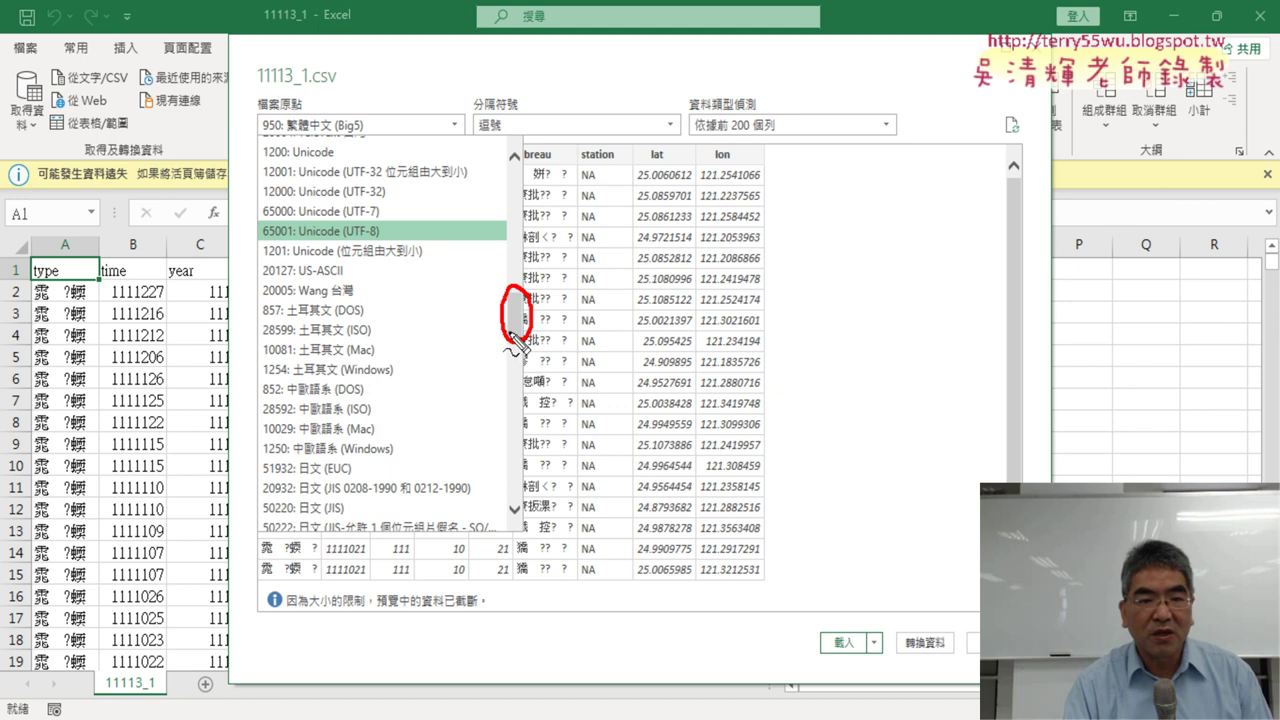
pyautogui.moveTo(268, 250); pyautogui.dragTo(255, 245)
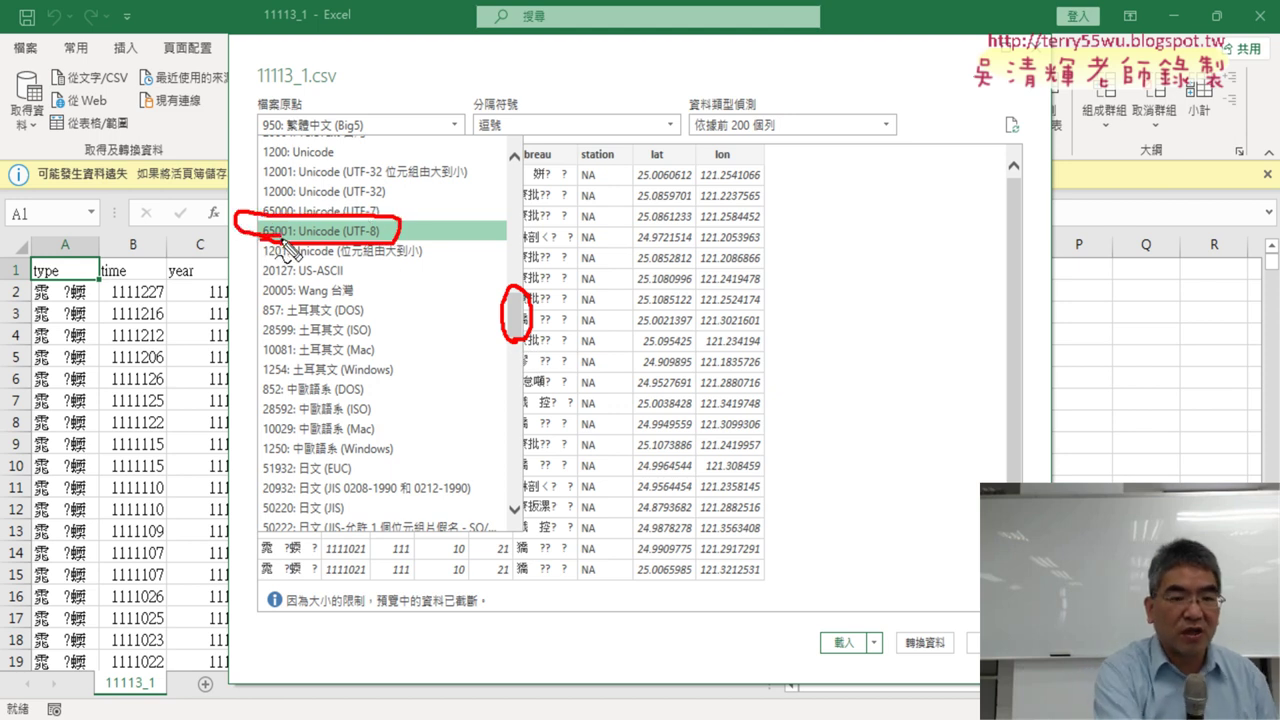
pyautogui.press('Escape')
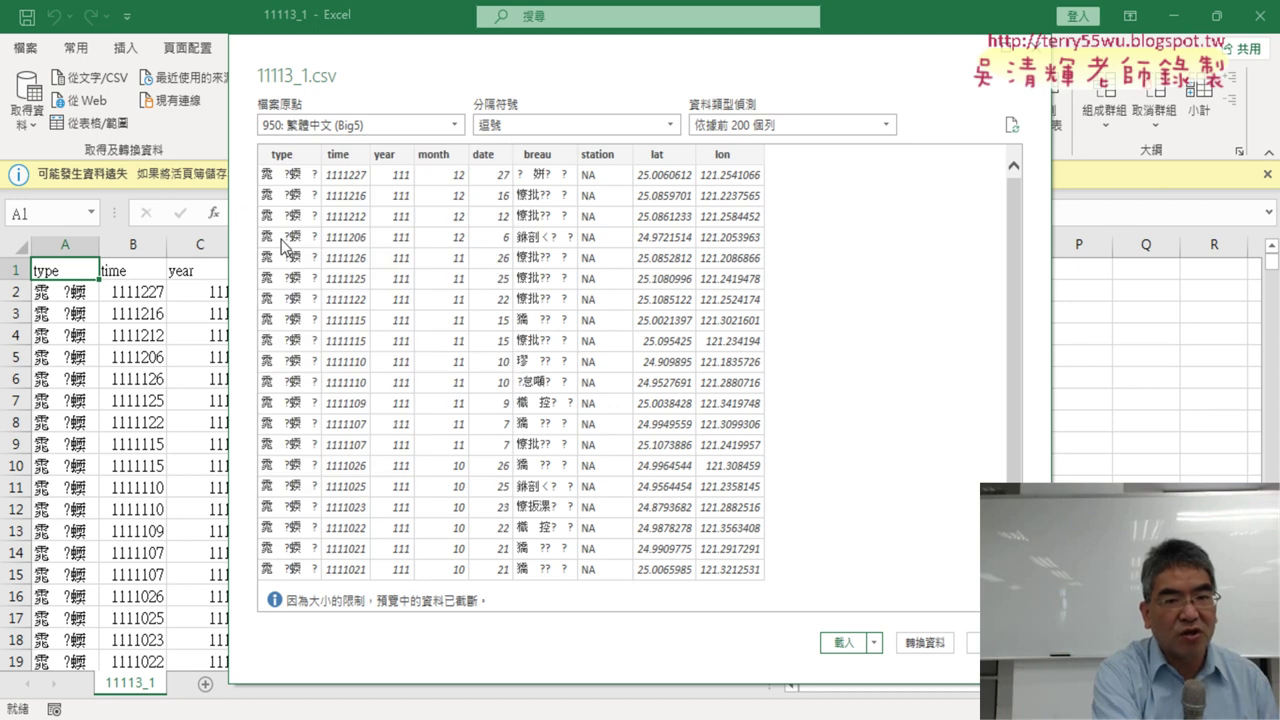
# Set the file origin to 65001: Unicode (UTF-8).
pyautogui.click(422, 126)
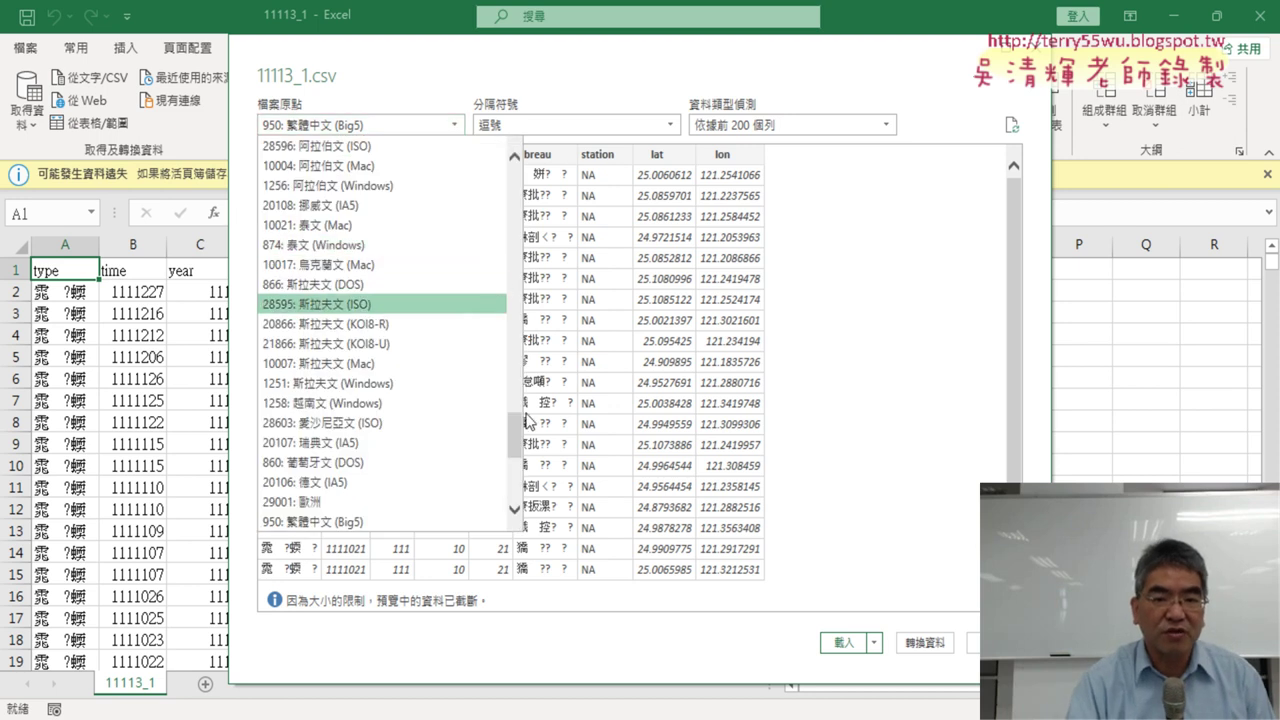
pyautogui.moveTo(522, 444); pyautogui.dragTo(527, 307)
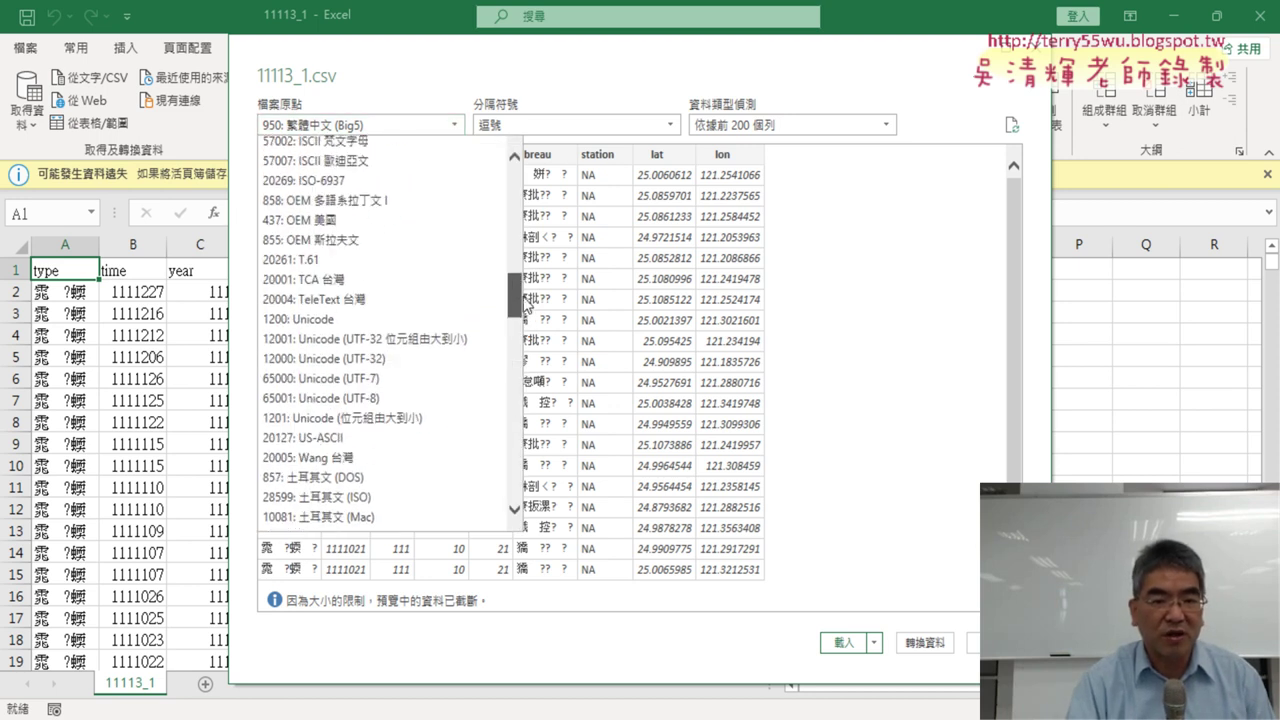
pyautogui.click(470, 398)
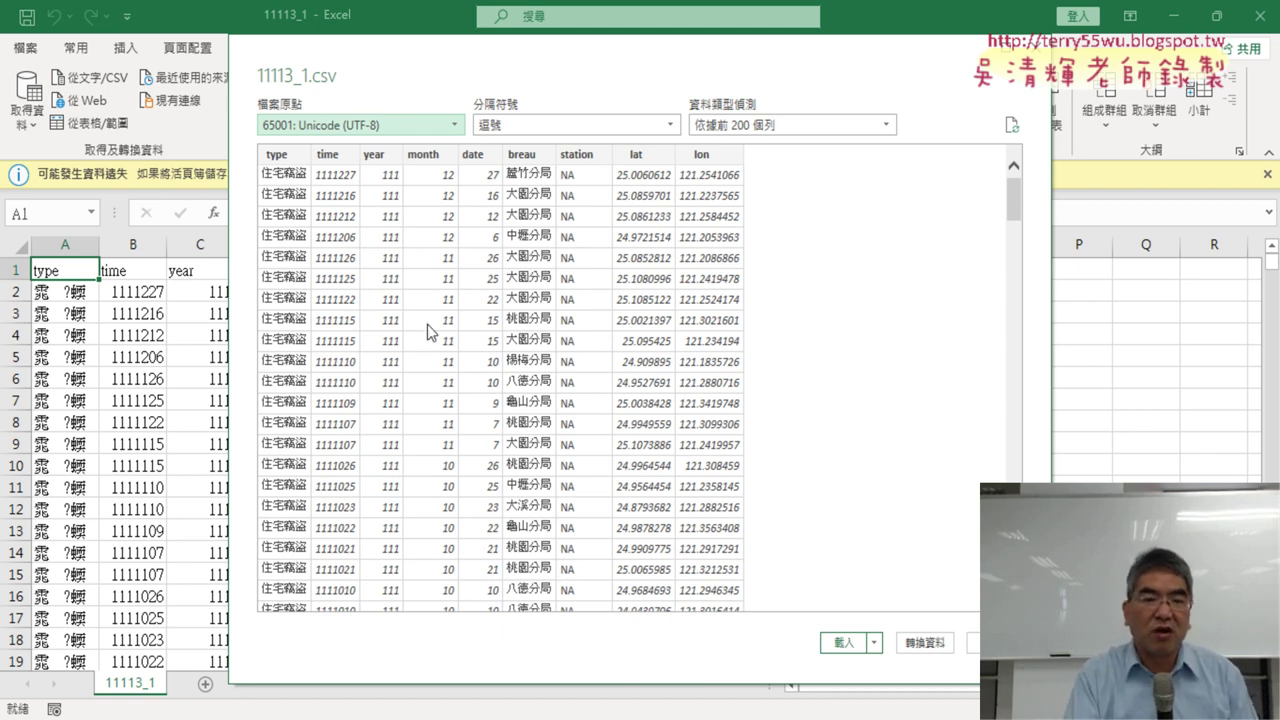
# Load the 11113_1 data, close that workbook unsaved, and switch to 臺北市機車竊盜點位資訊-UTF8-BOM (1).
pyautogui.click(844, 643)
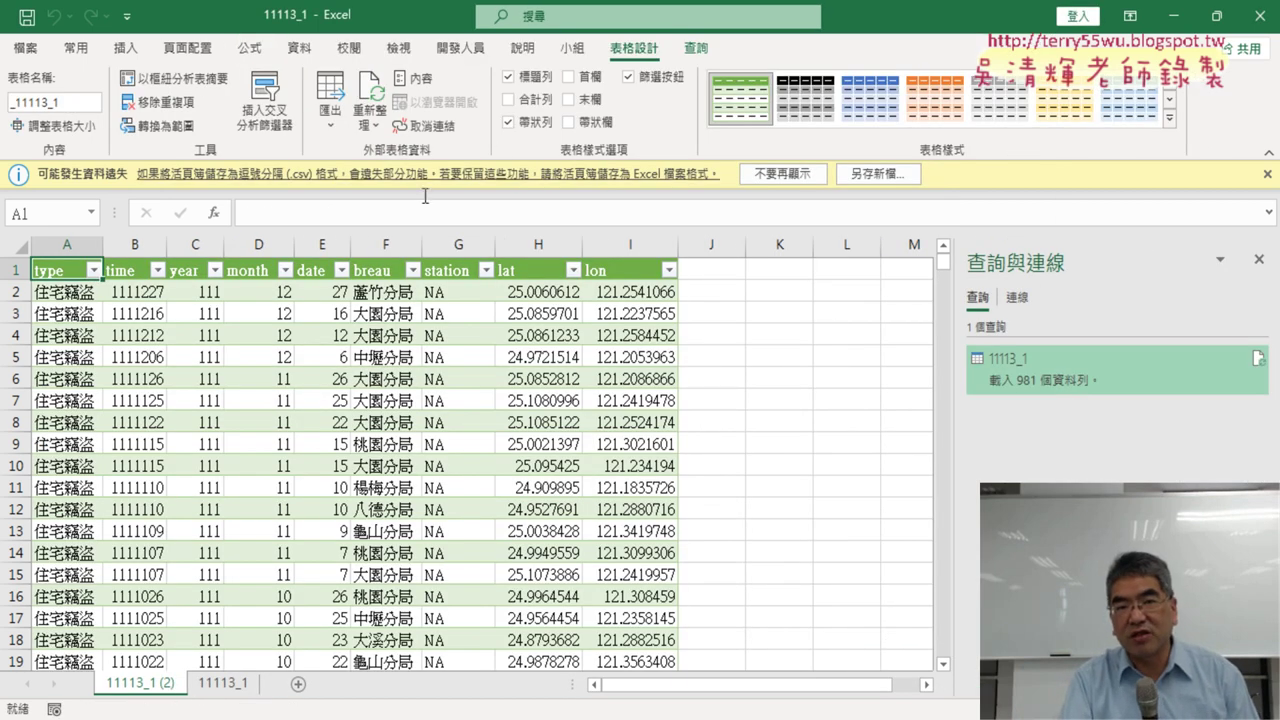
pyautogui.click(1258, 18)
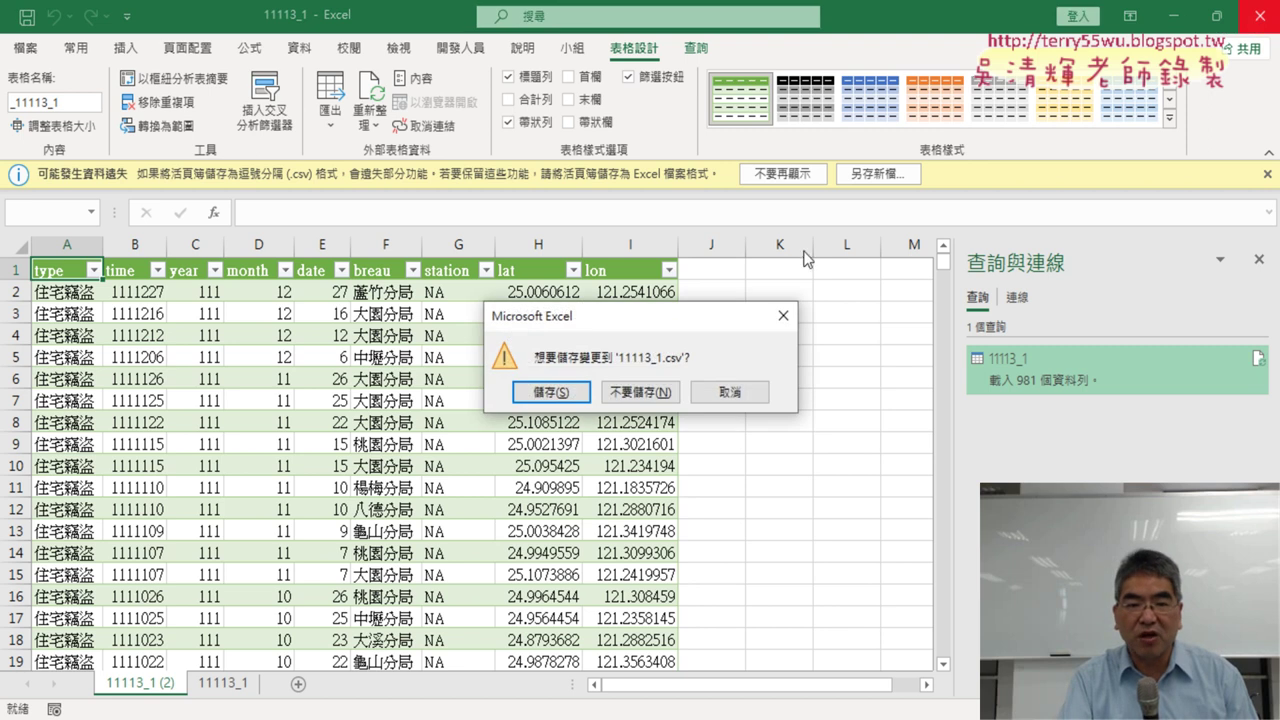
pyautogui.click(634, 392)
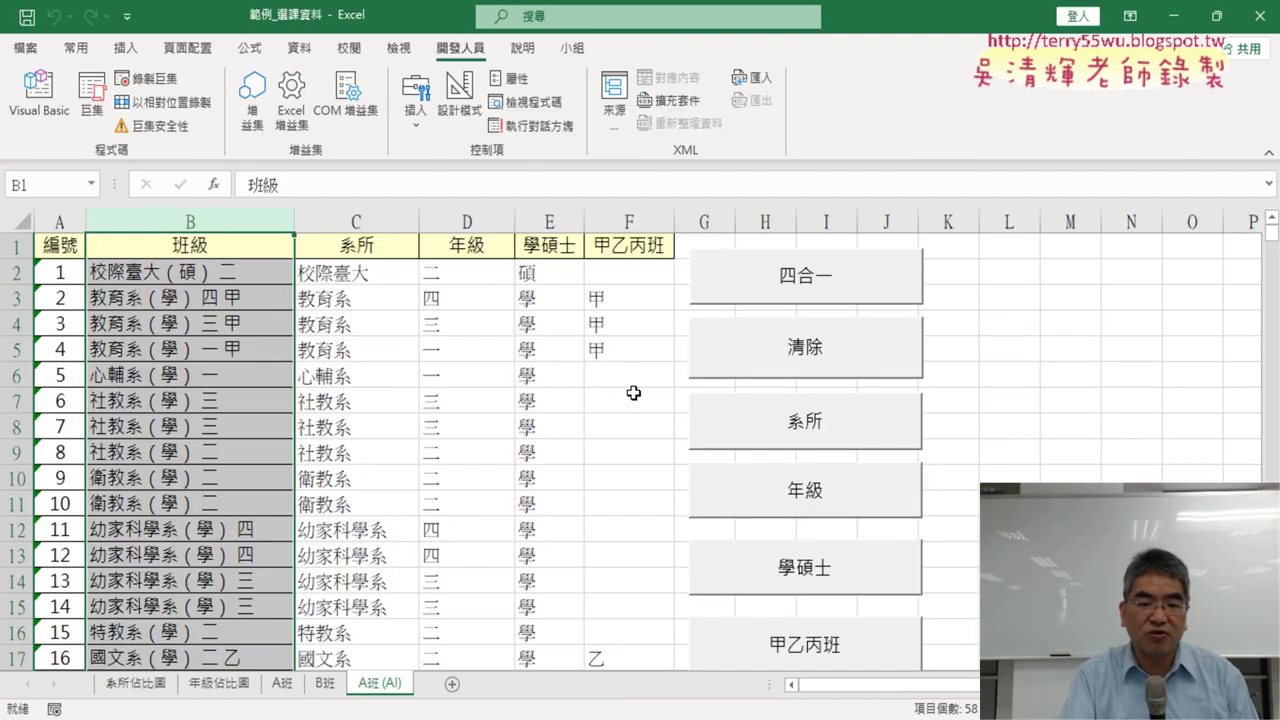
pyautogui.moveTo(380, 716)
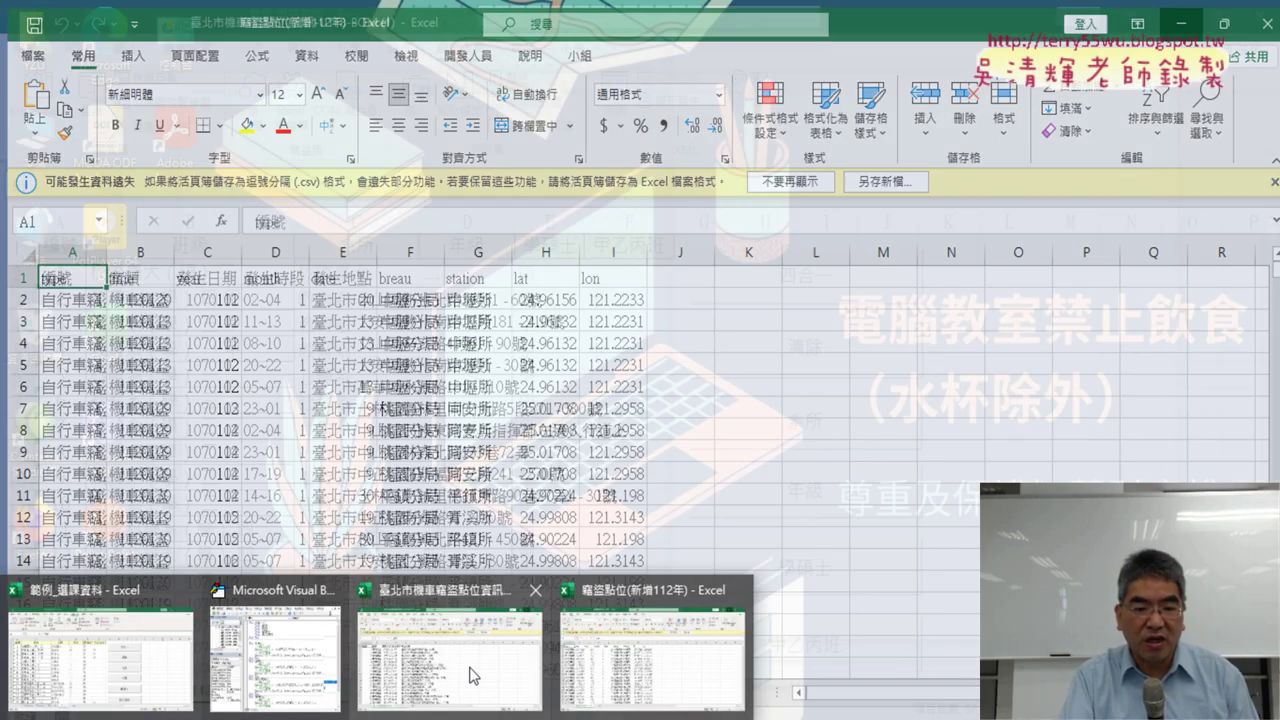
pyautogui.click(525, 665)
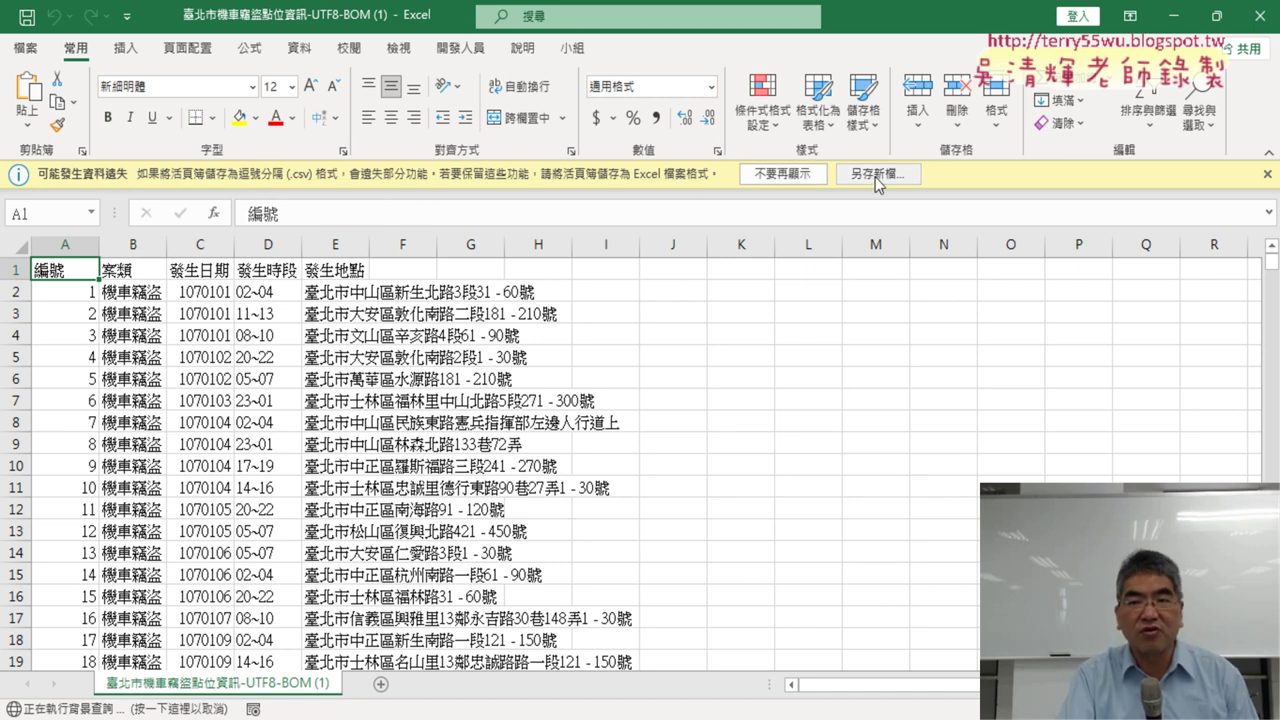
# Save 臺北市機車竊盜點位資訊-UTF8-BOM (1) to 桌面 as Excel 啟用巨集的活頁簿.
pyautogui.click(26, 48)
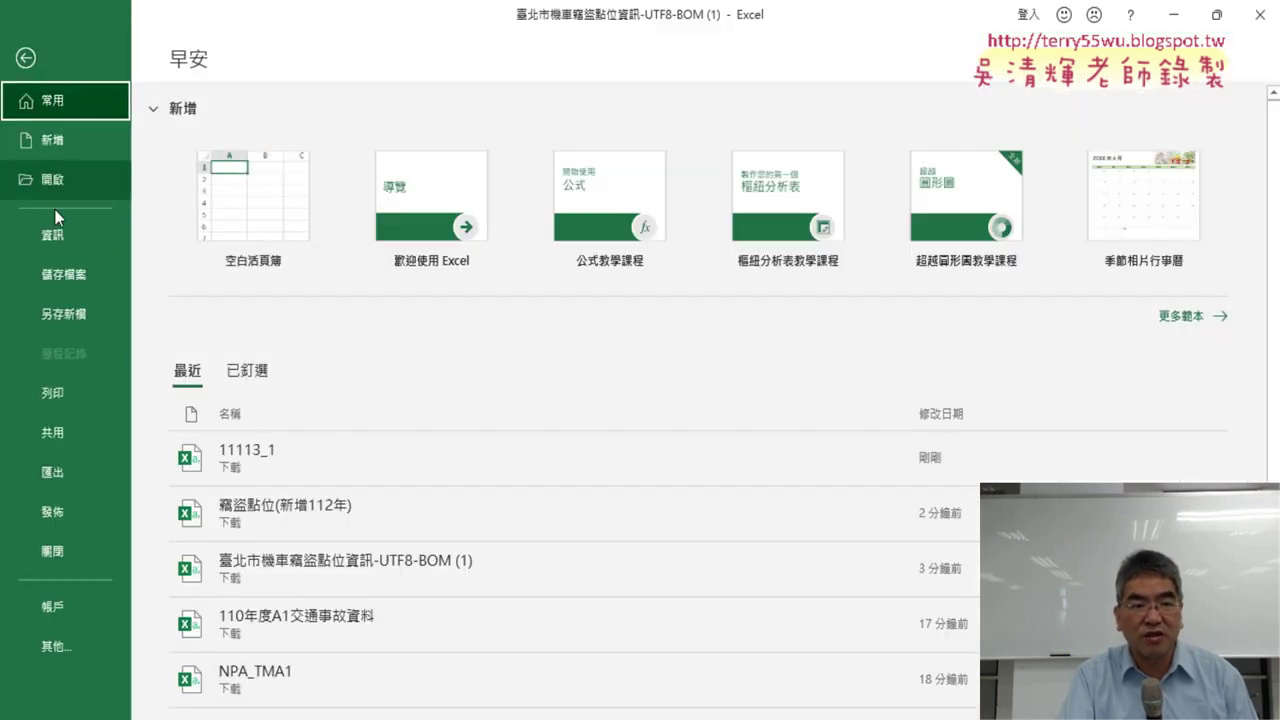
pyautogui.click(64, 314)
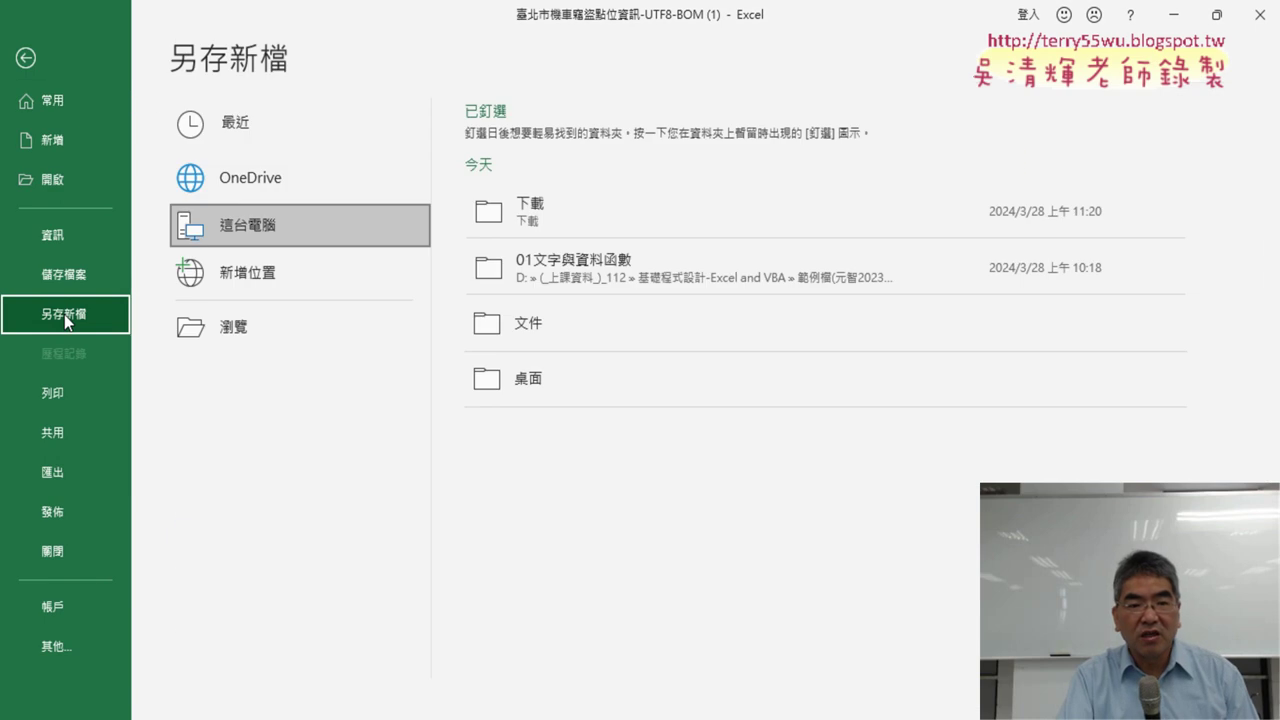
pyautogui.click(255, 329)
pyautogui.click(255, 365)
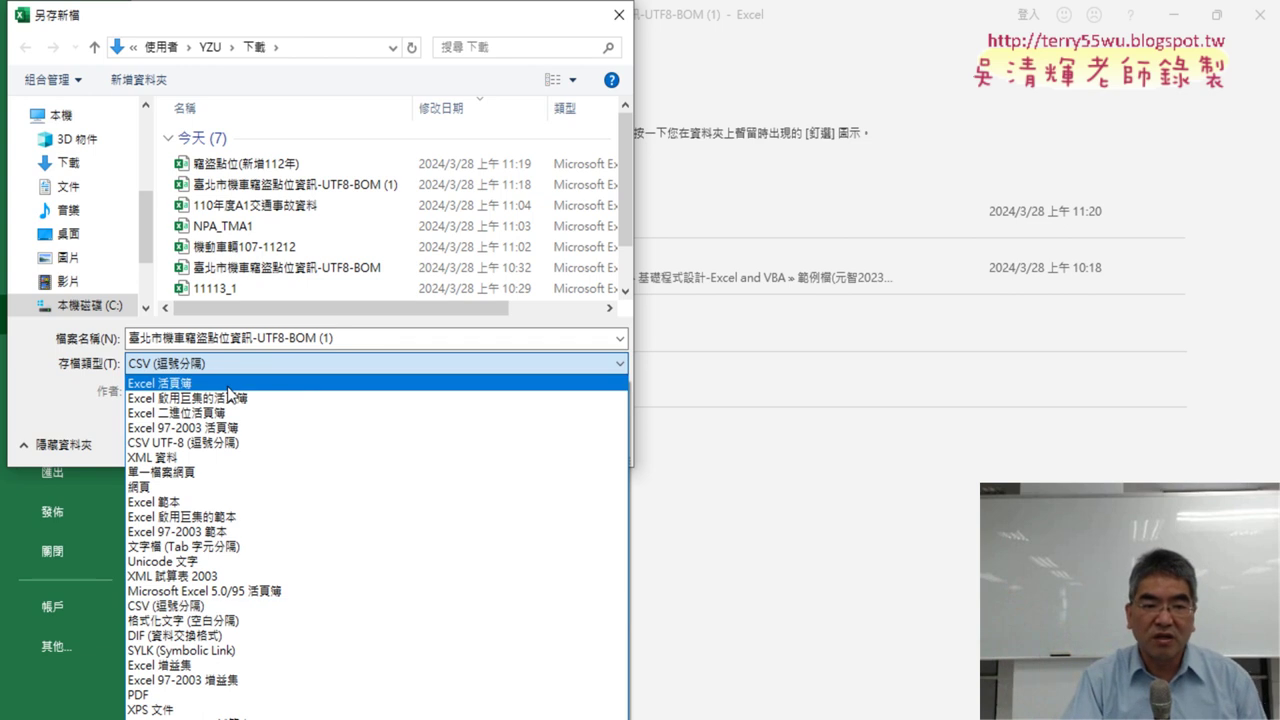
pyautogui.click(227, 399)
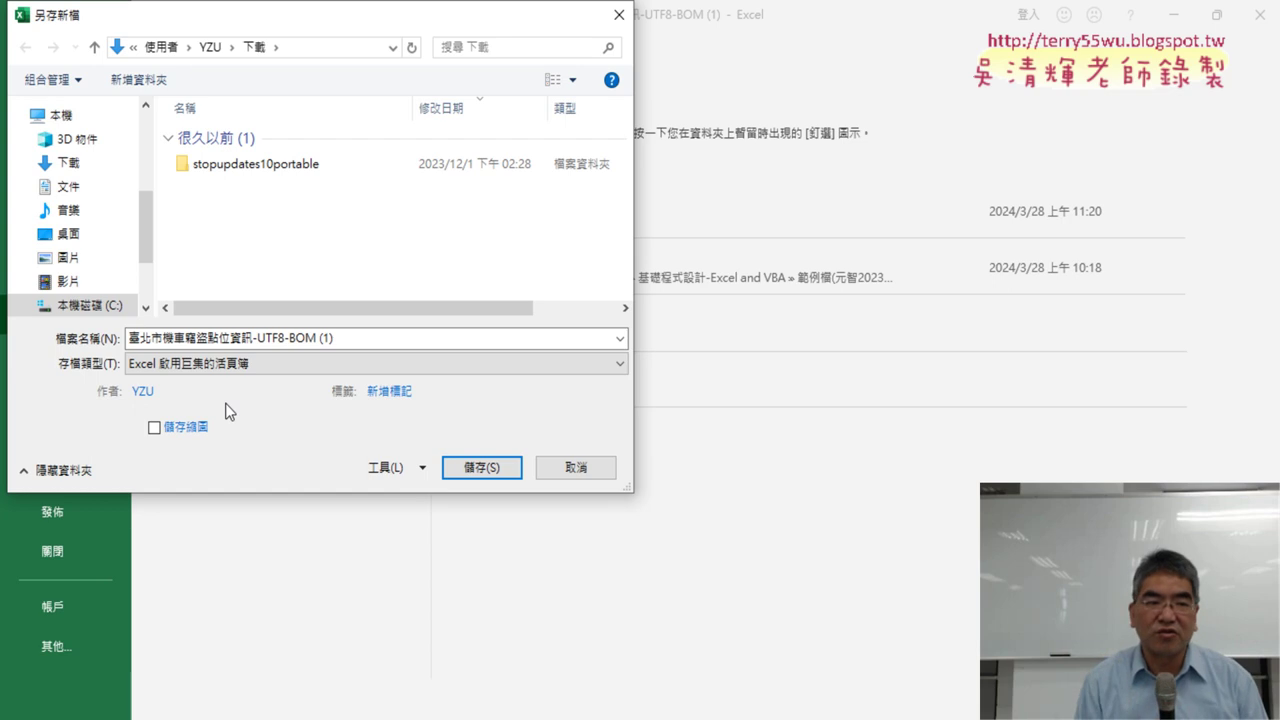
pyautogui.click(62, 236)
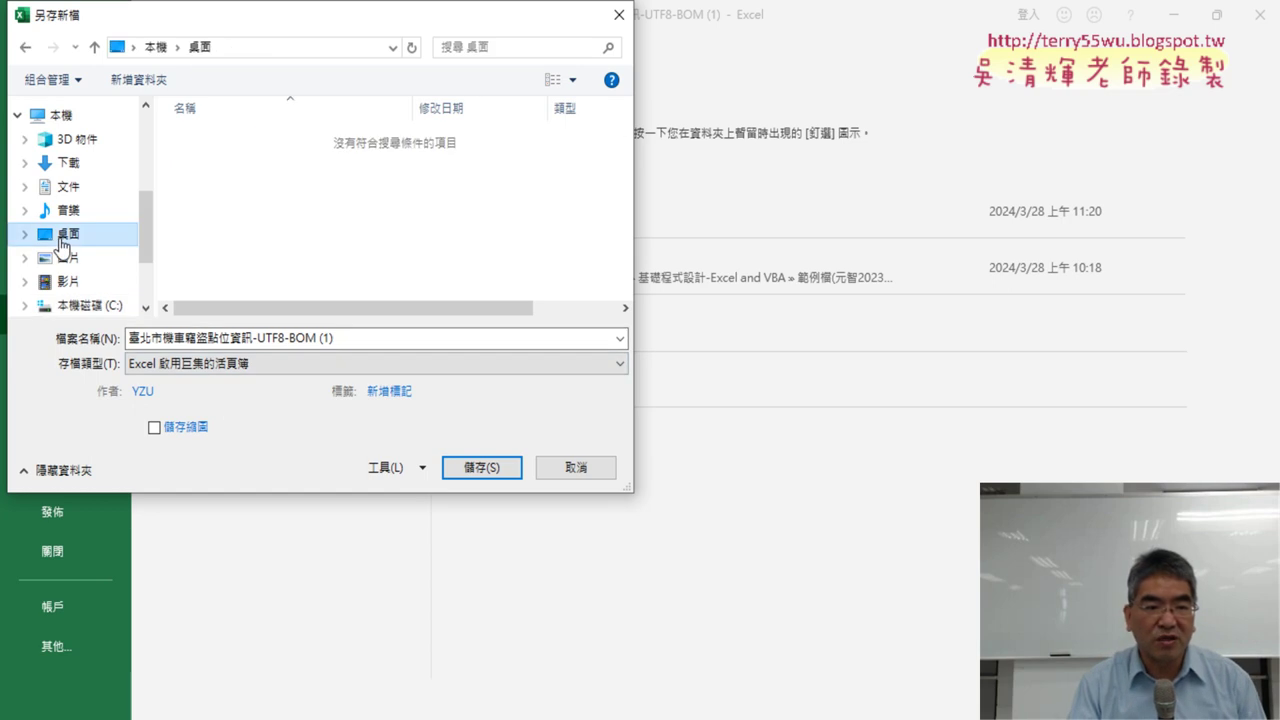
pyautogui.click(495, 470)
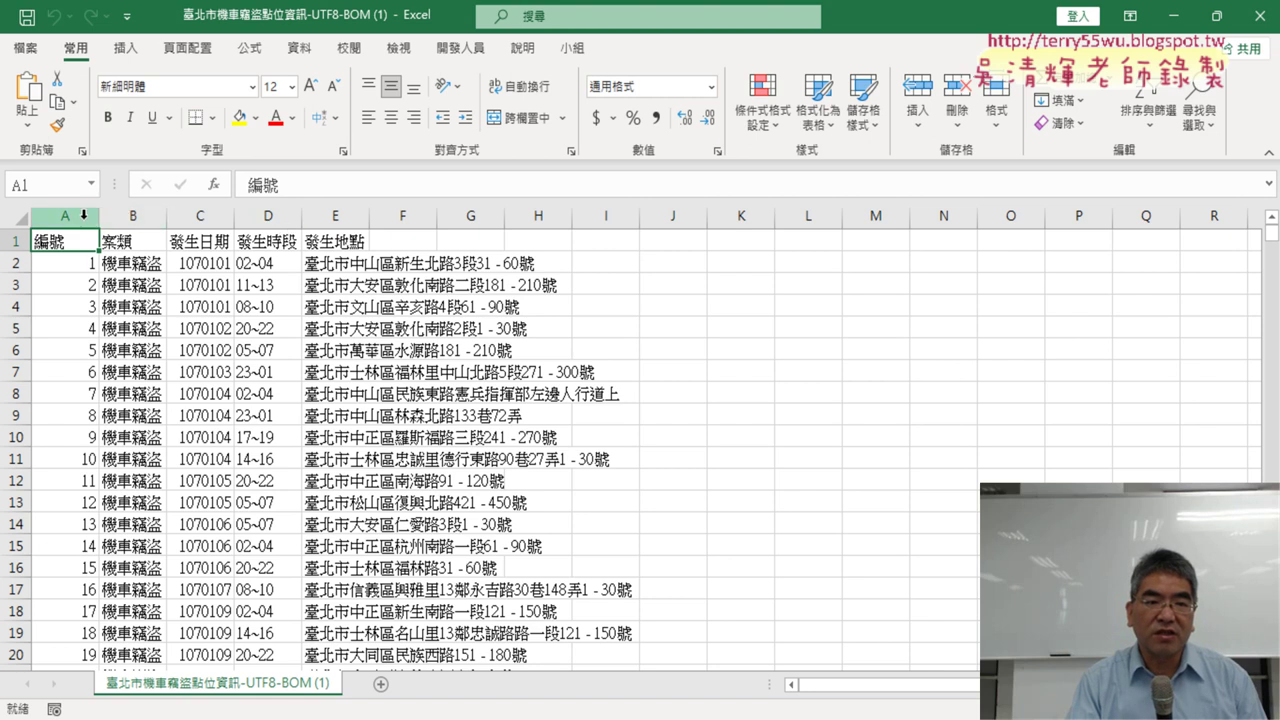
# AutoFit columns A through E so the full addresses in column E show.
pyautogui.moveTo(65, 216)
pyautogui.mouseDown()
pyautogui.moveTo(370, 214)
pyautogui.moveTo(358, 214)
pyautogui.mouseUp()
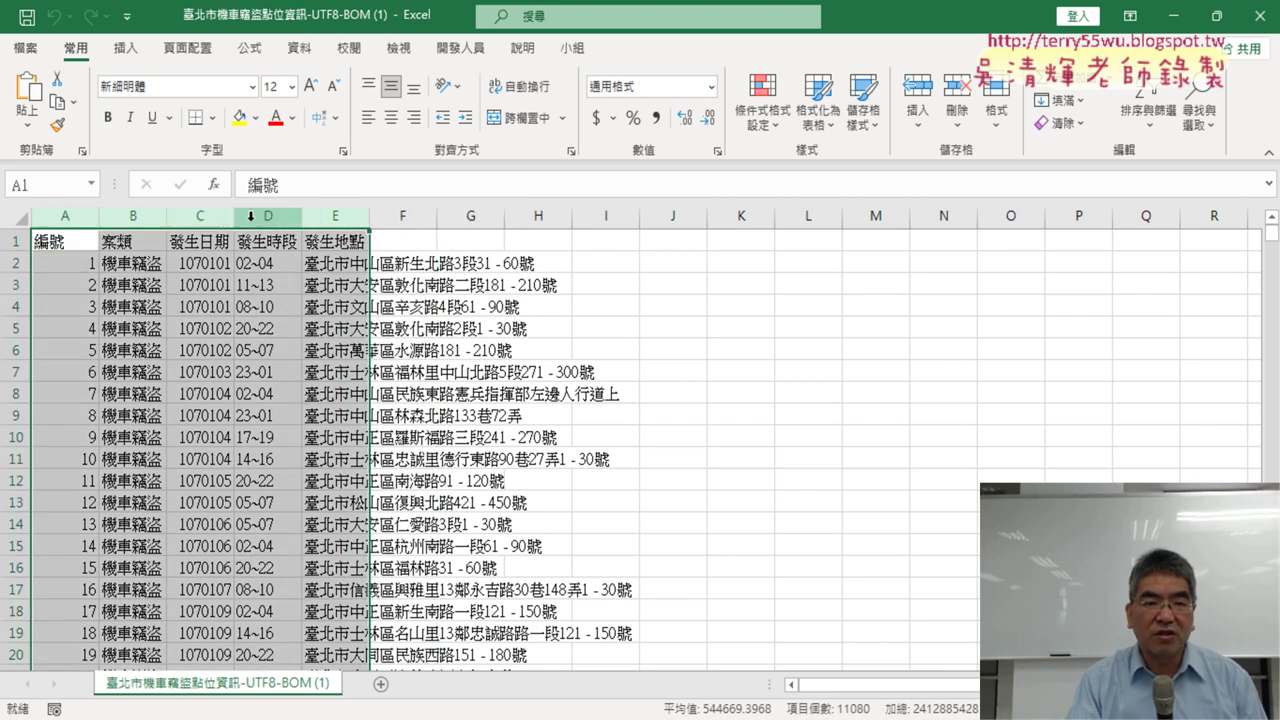
pyautogui.doubleClick(235, 216)
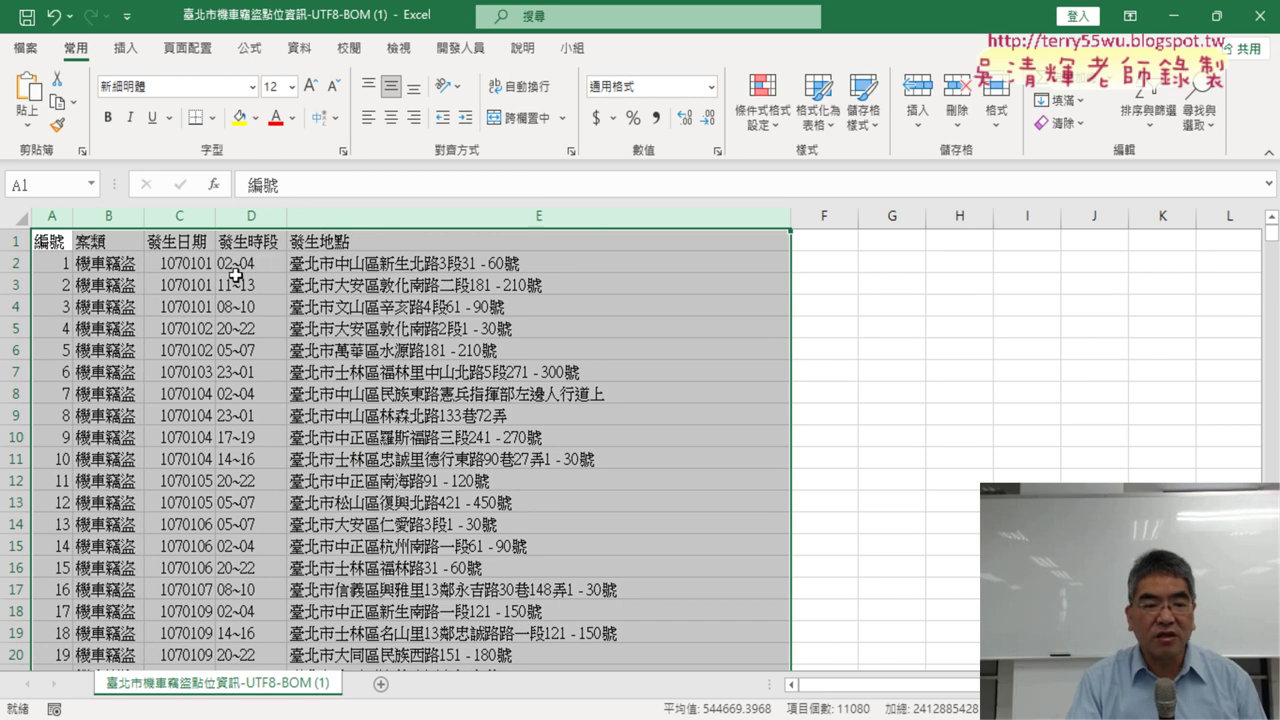
pyautogui.hotkey('ctrl', 'z')
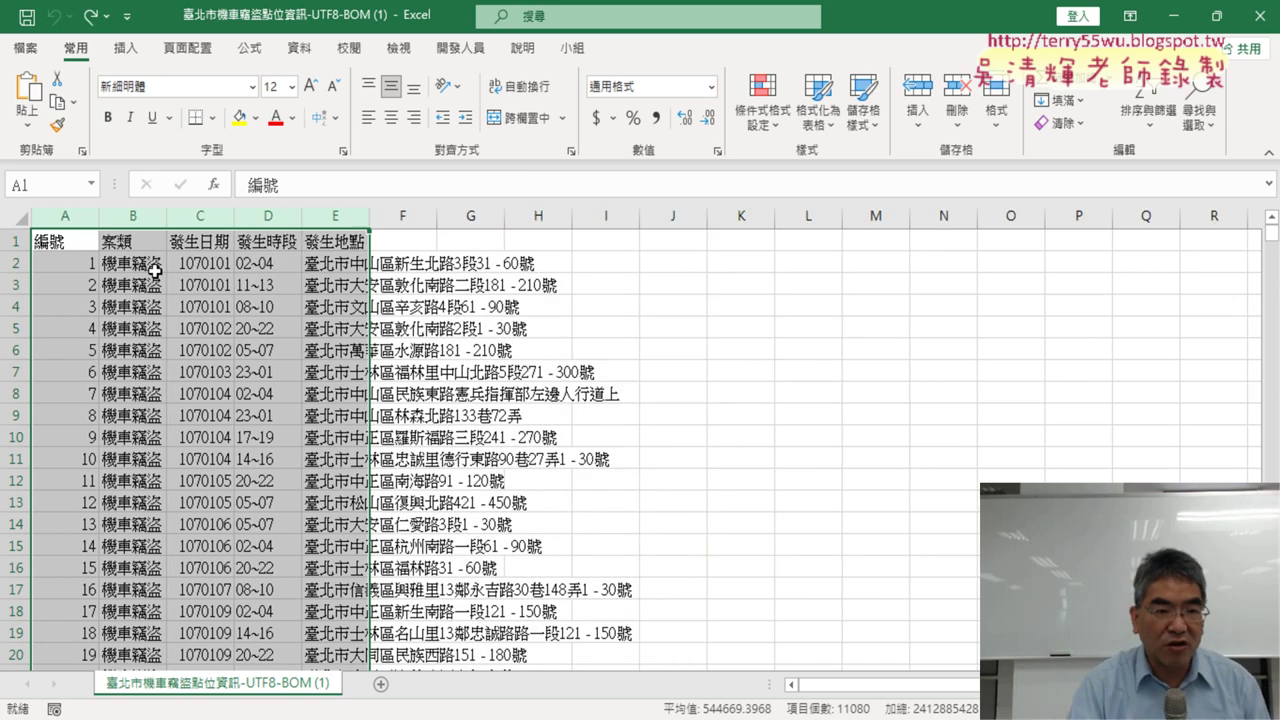
pyautogui.moveTo(70, 216); pyautogui.dragTo(233, 218)
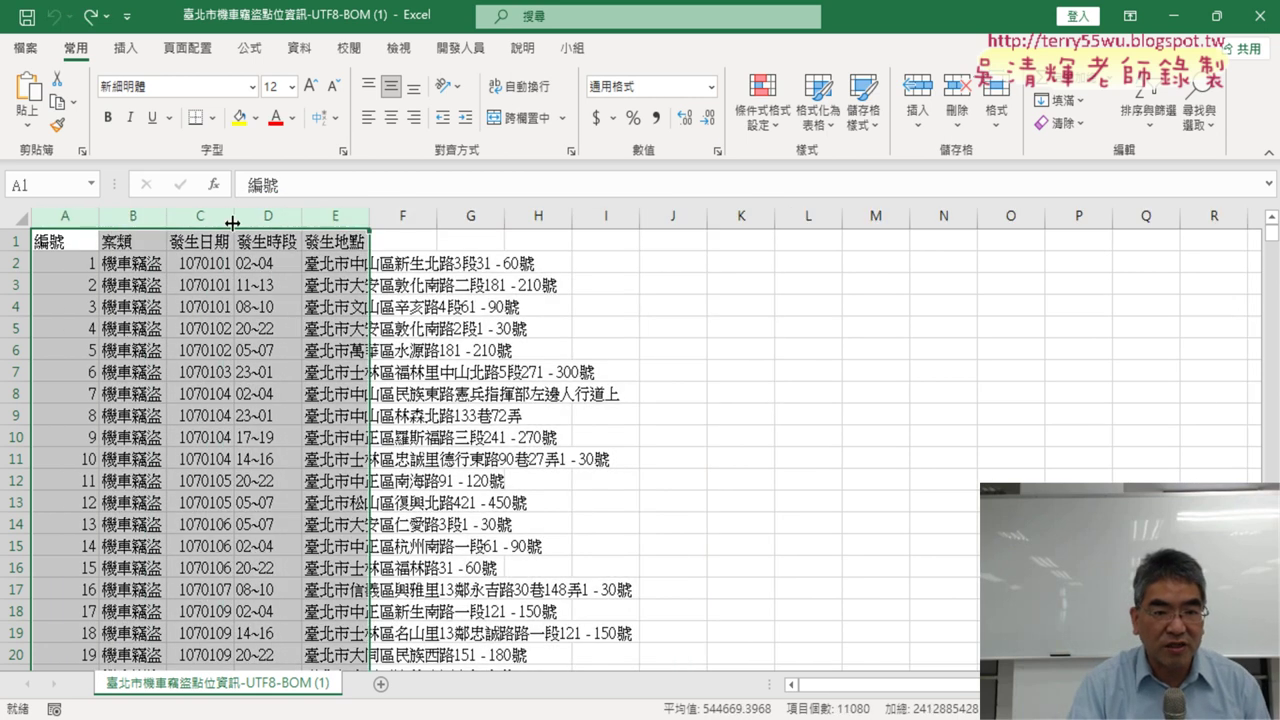
pyautogui.doubleClick(233, 221)
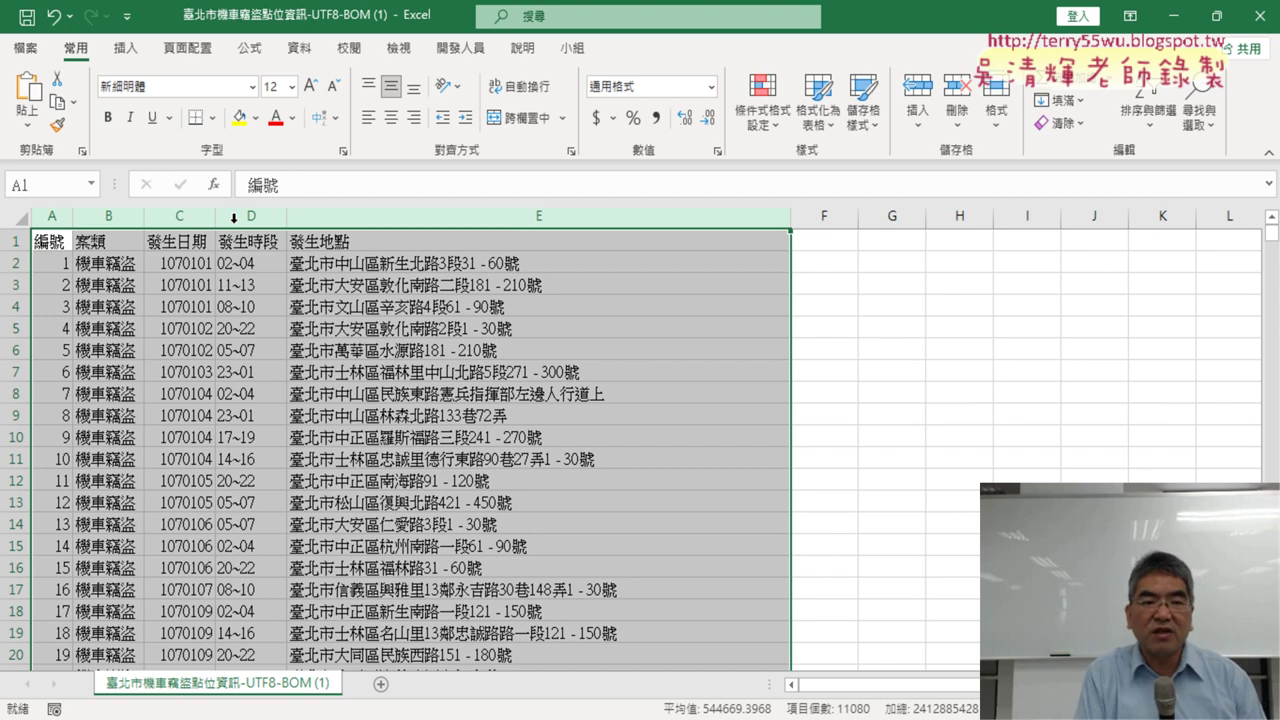
pyautogui.click(443, 217)
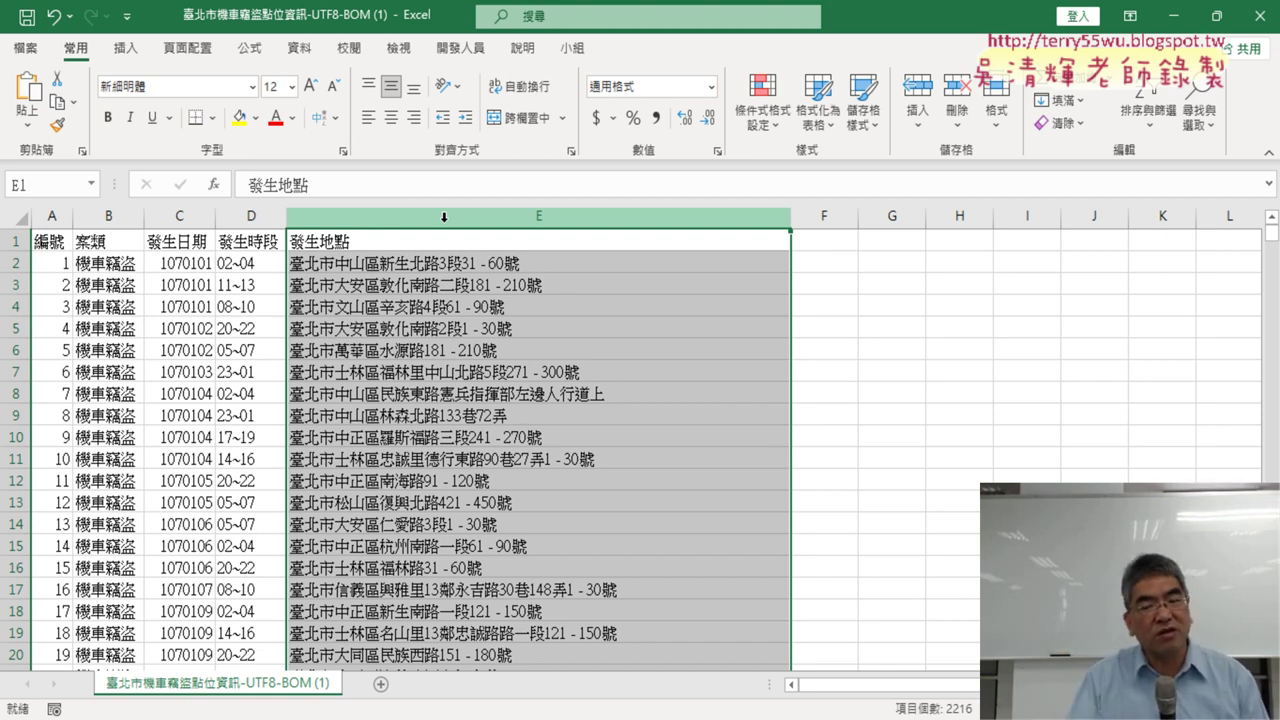
pyautogui.click(832, 242)
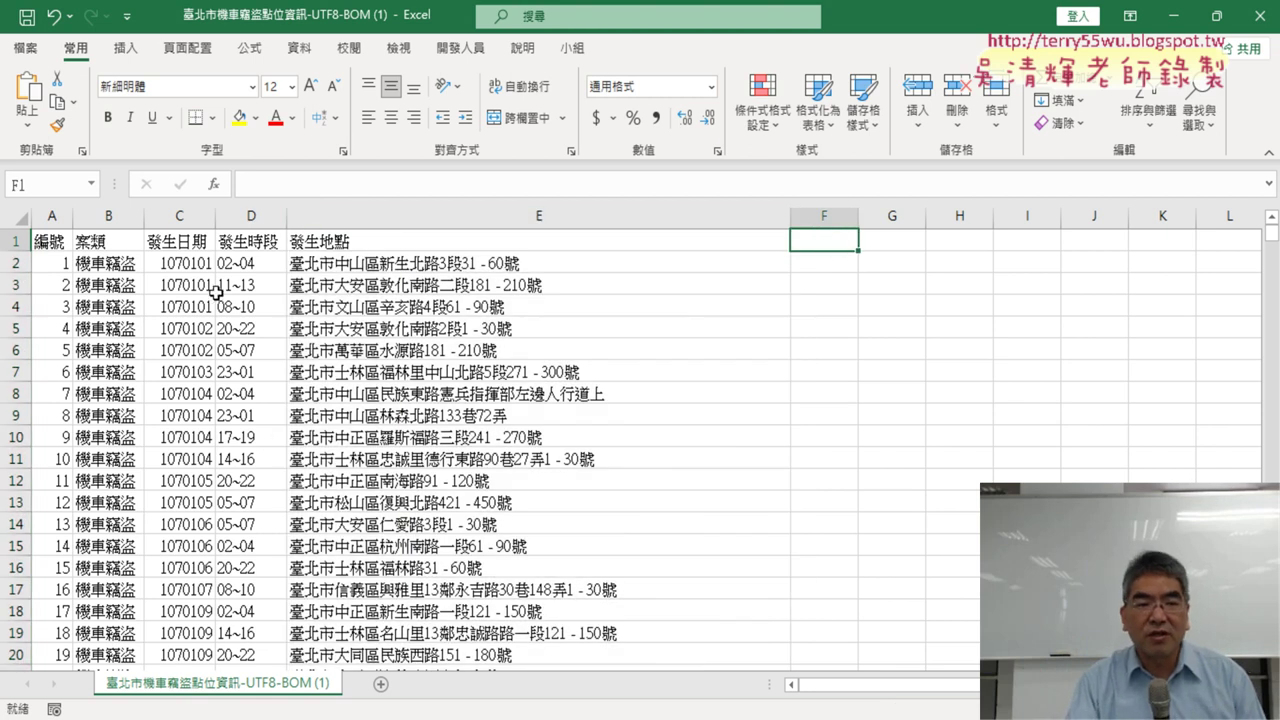
# Use Ctrl+Down and Ctrl+Up in the date column C to check where the data ends.
pyautogui.click(176, 266)
pyautogui.scroll(-5, 176, 266)
pyautogui.scroll(4, 176, 266)
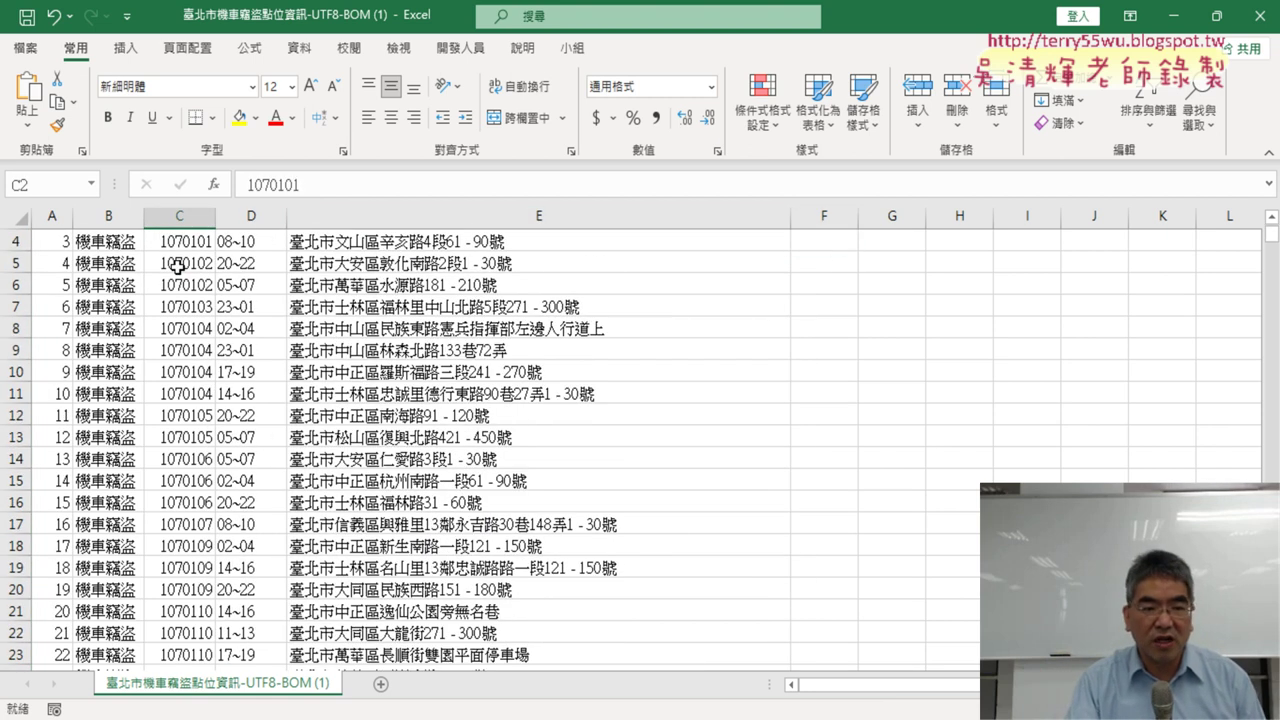
pyautogui.hotkey('ctrl', 'Down')
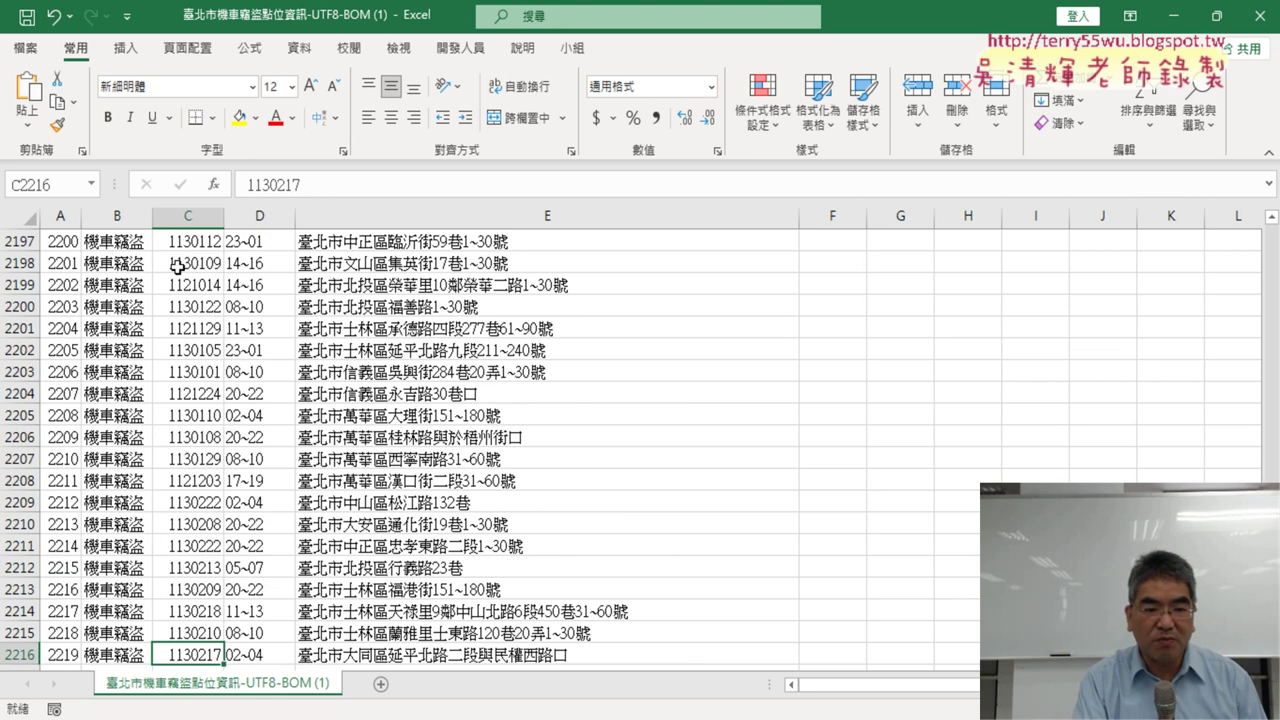
pyautogui.press('Up')
pyautogui.press('Up')
pyautogui.press('Up')
pyautogui.press('Up')
pyautogui.press('Up')
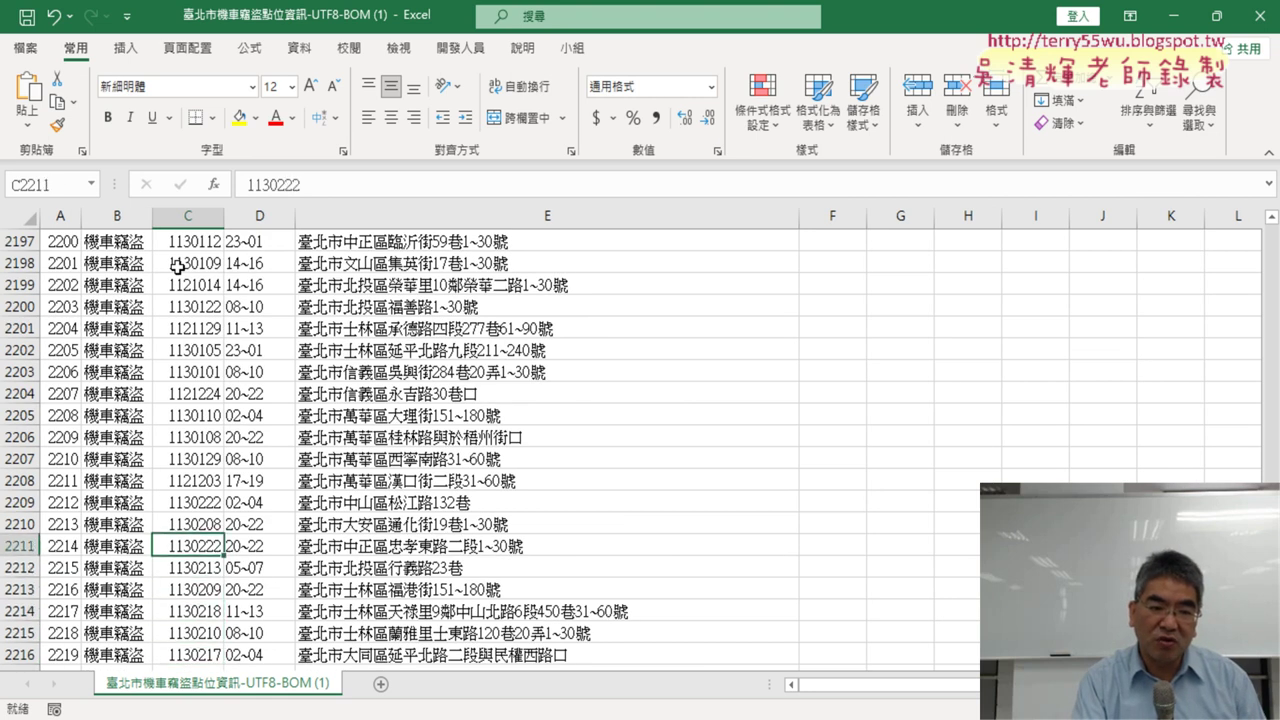
pyautogui.press('Up')
pyautogui.press('Up')
pyautogui.press('Up')
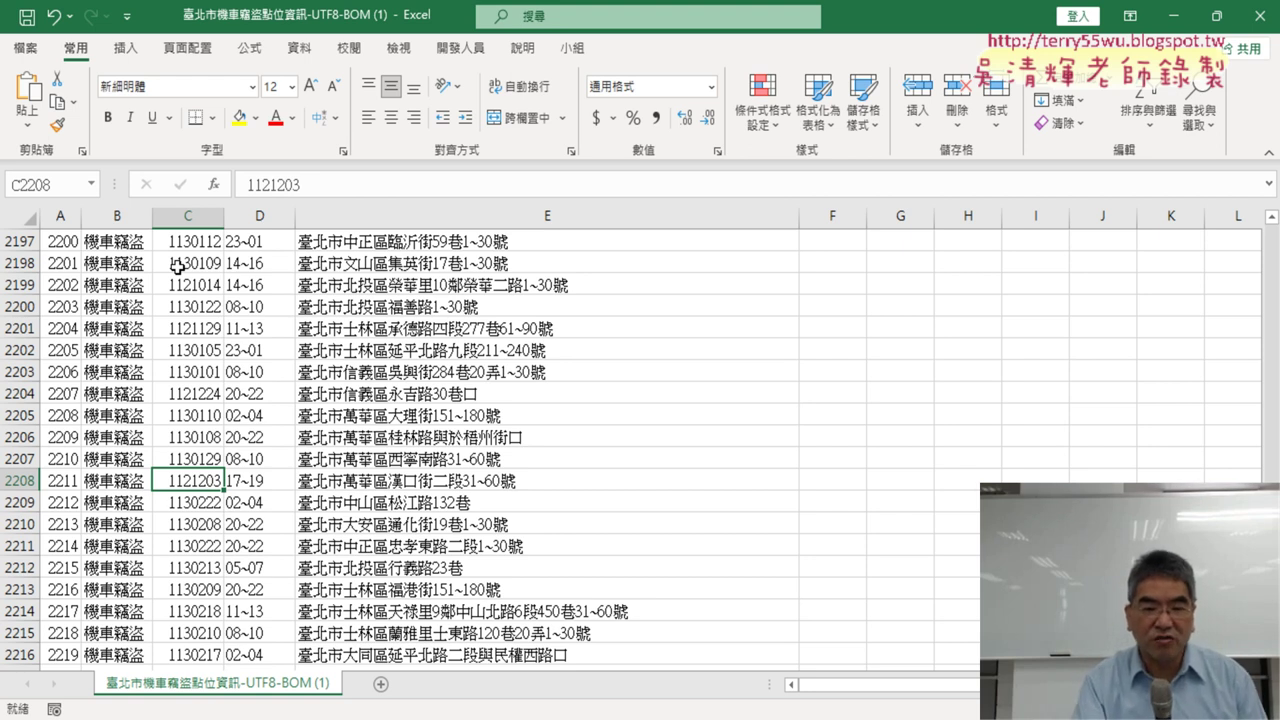
pyautogui.hotkey('ctrl', 'Up')
# Enter the heading 年 in cell F1.
pyautogui.click(822, 241)
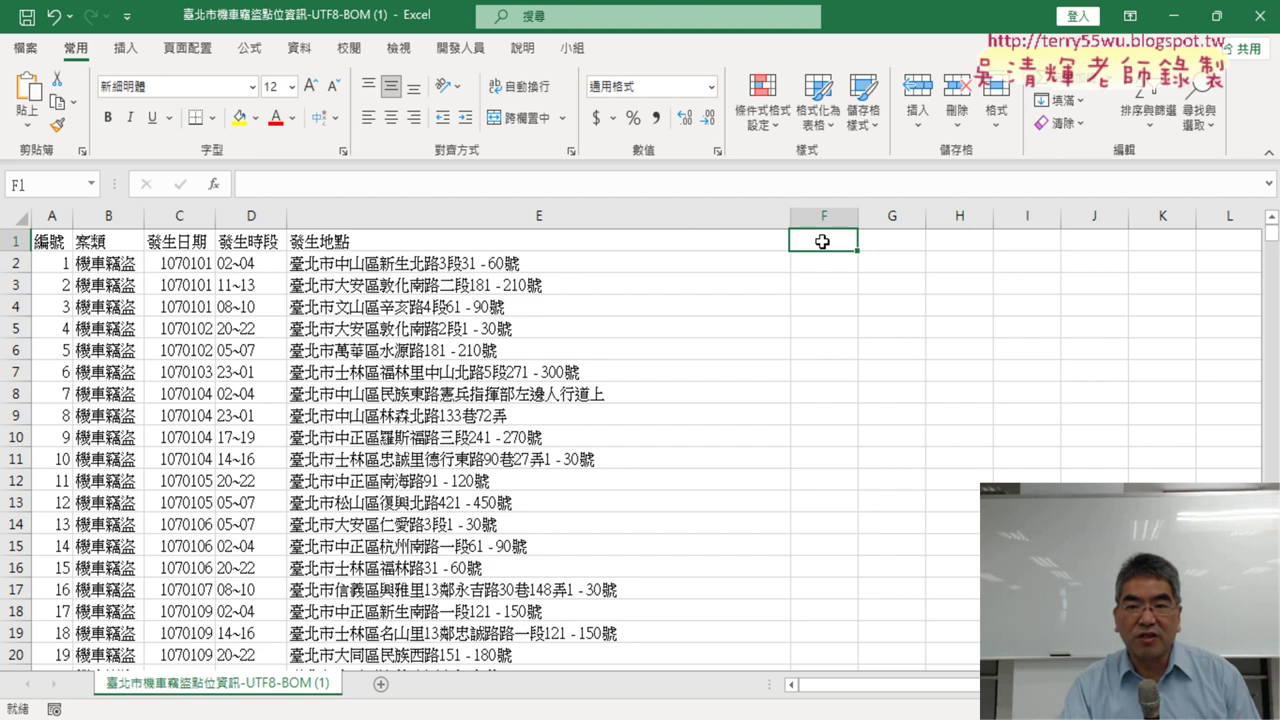
pyautogui.write('ㄋ')
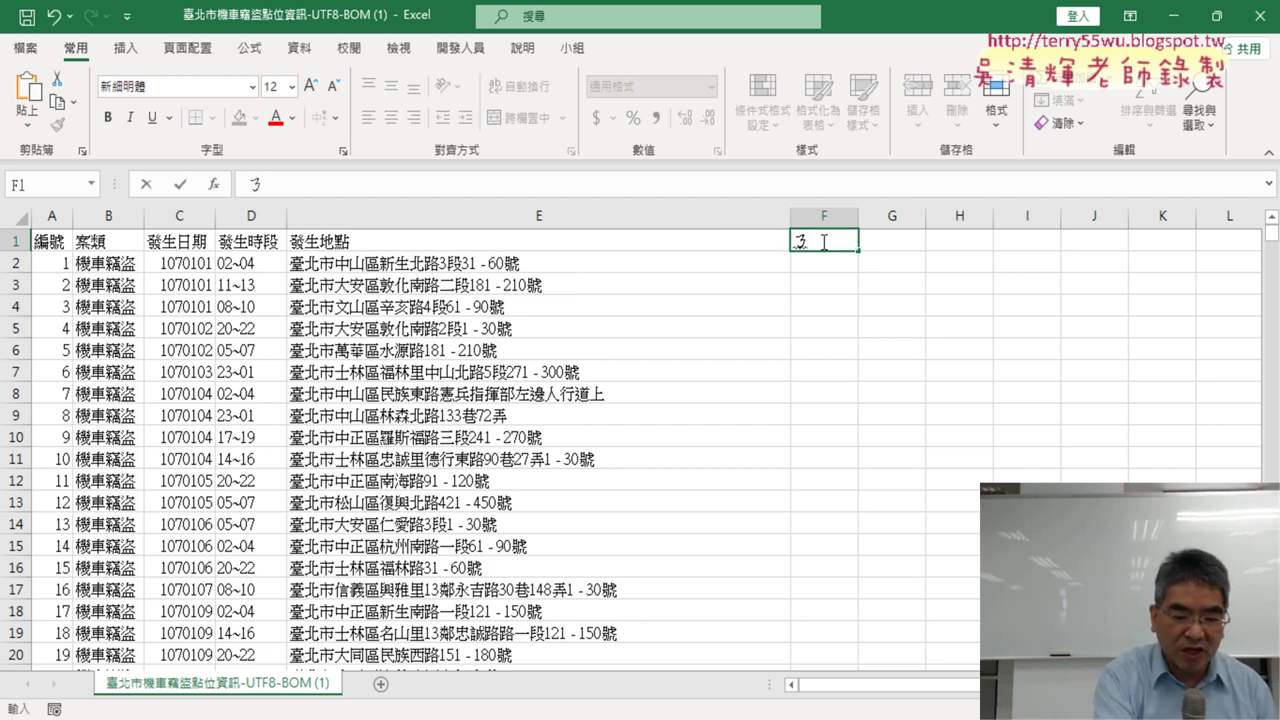
pyautogui.write('ㄧㄢˊ')
pyautogui.press('Return')
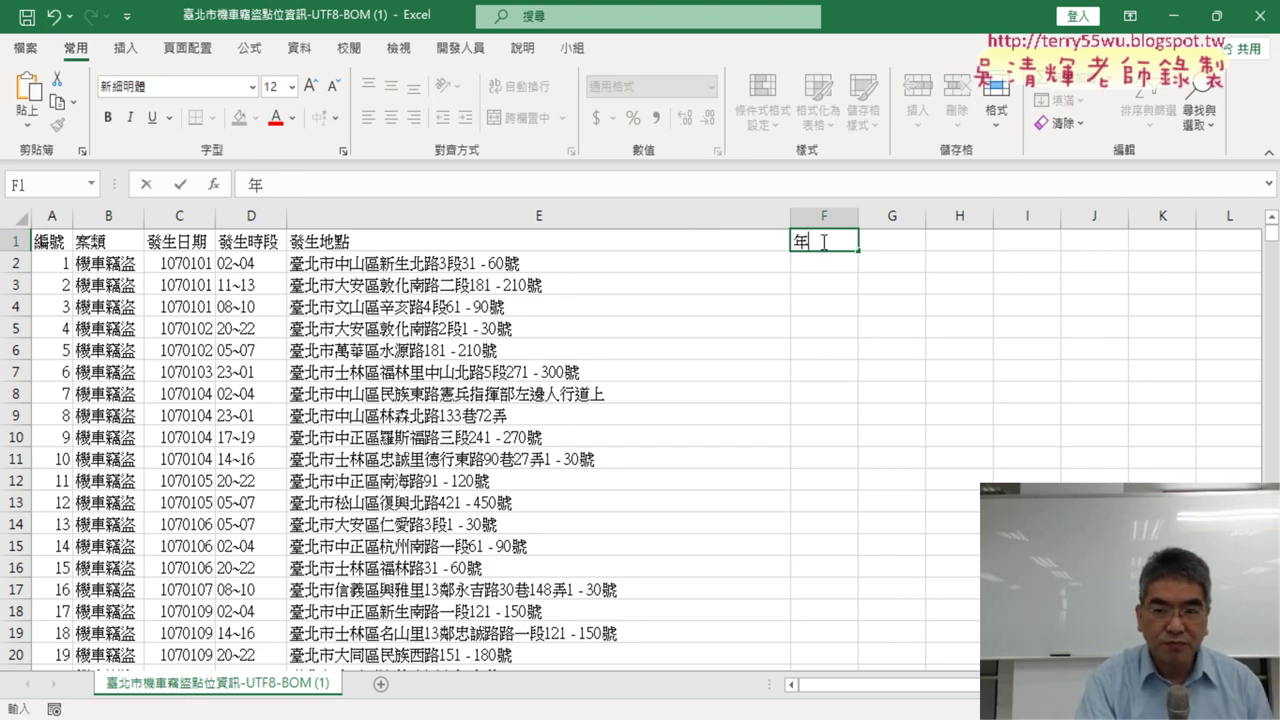
pyautogui.press('Tab')
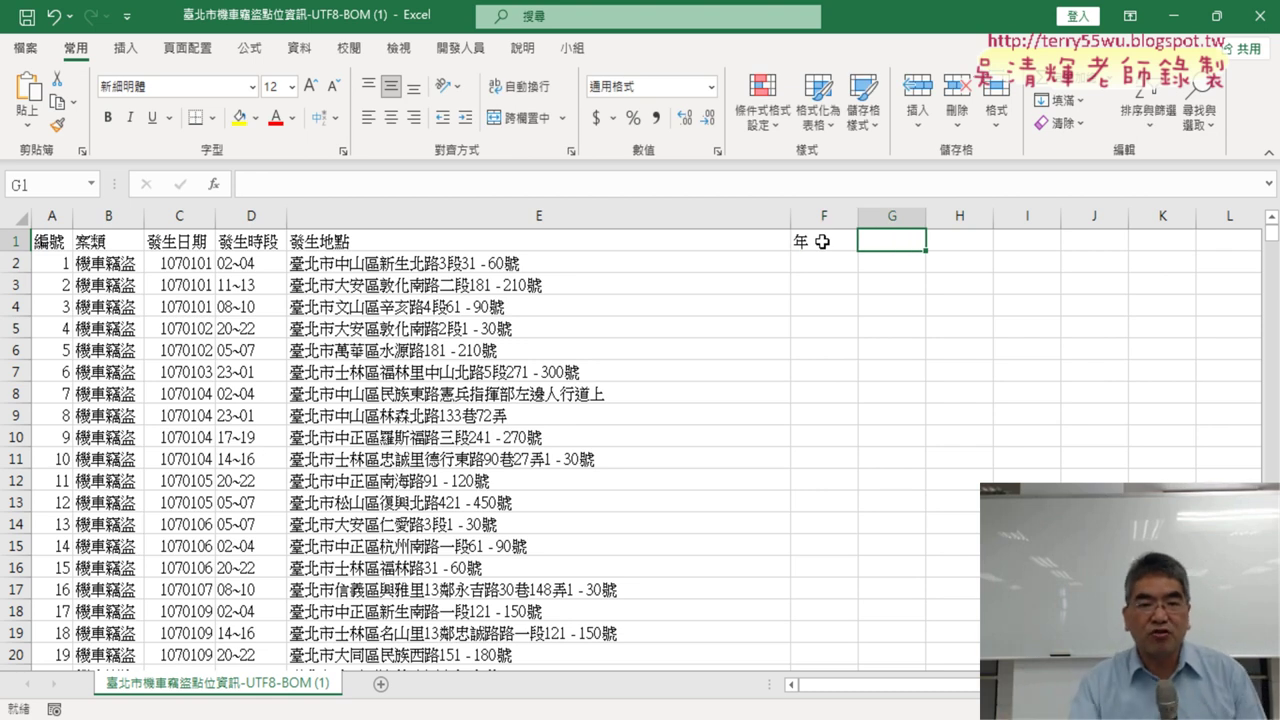
# Enter the heading 區 in cell G1.
pyautogui.click(350, 262)
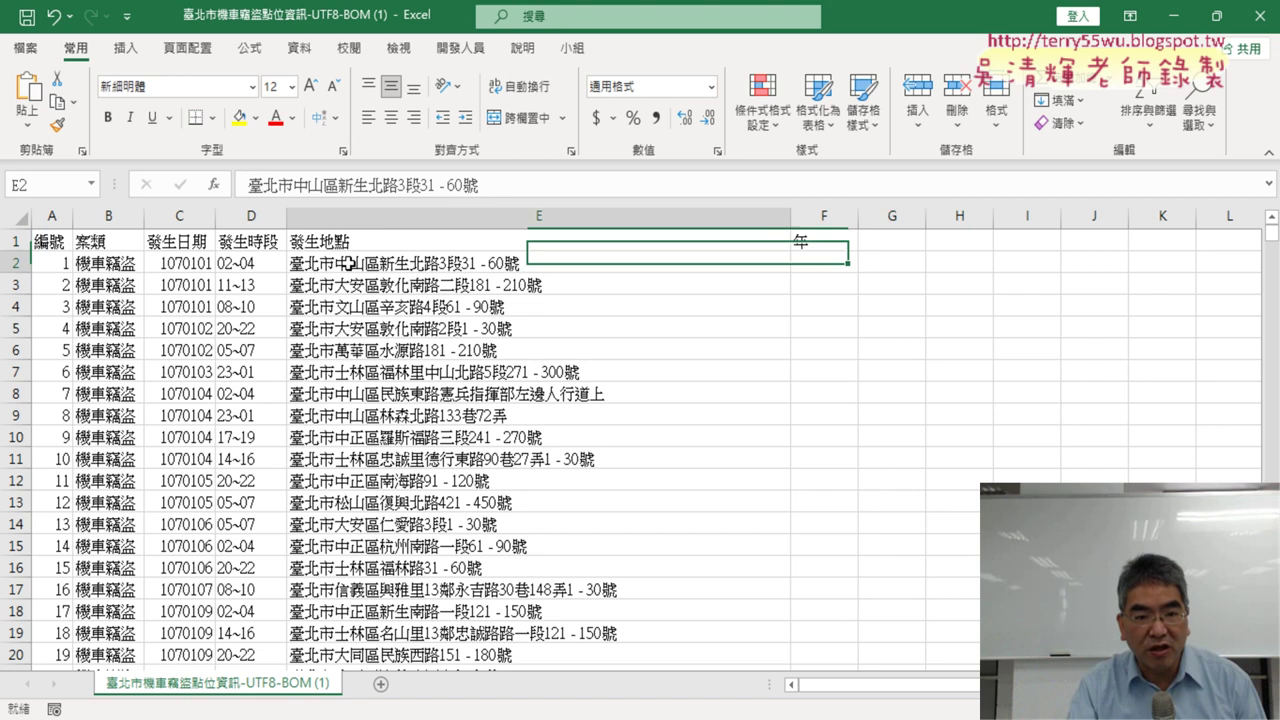
pyautogui.click(901, 246)
pyautogui.write('ㄑㄩ')
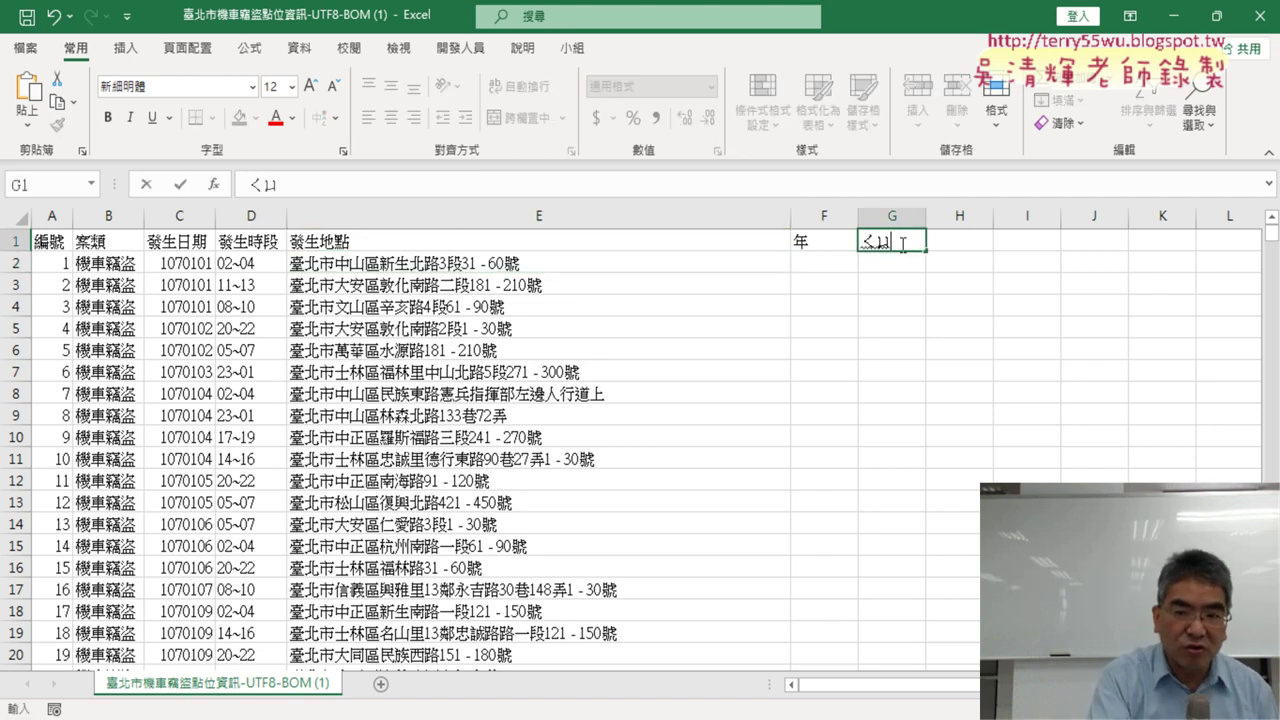
pyautogui.press('space')
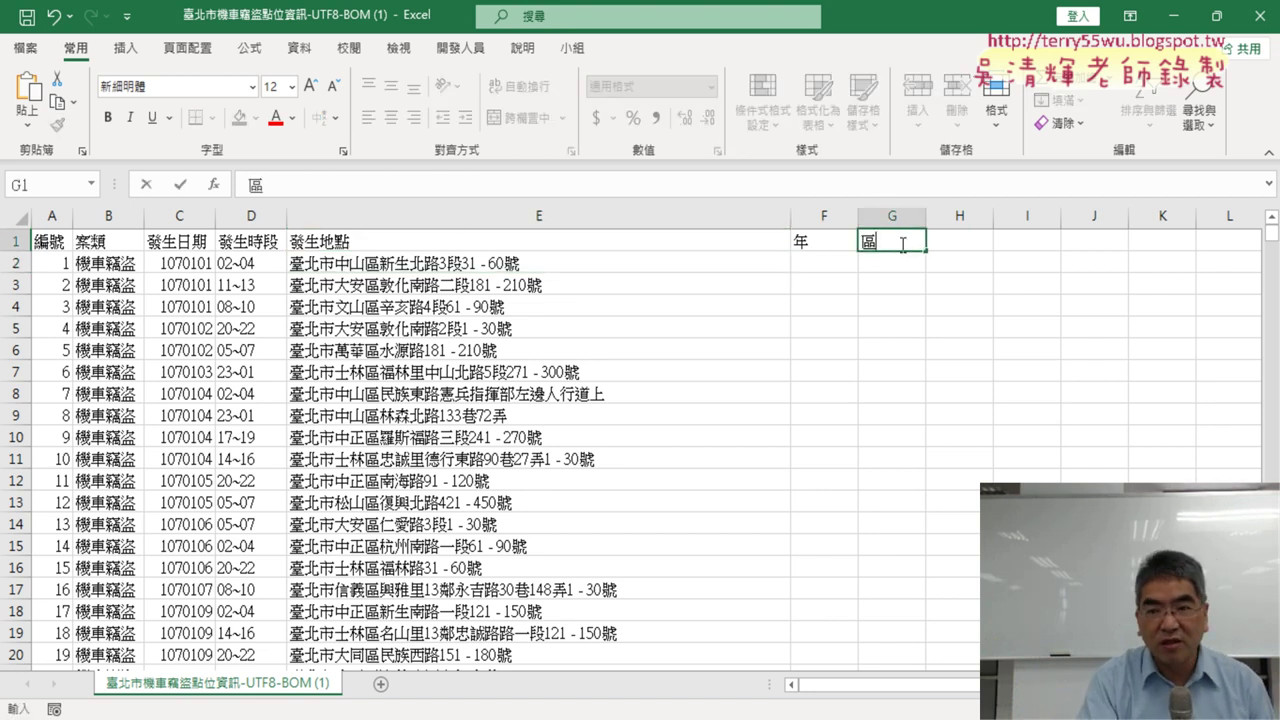
pyautogui.press('Tab')
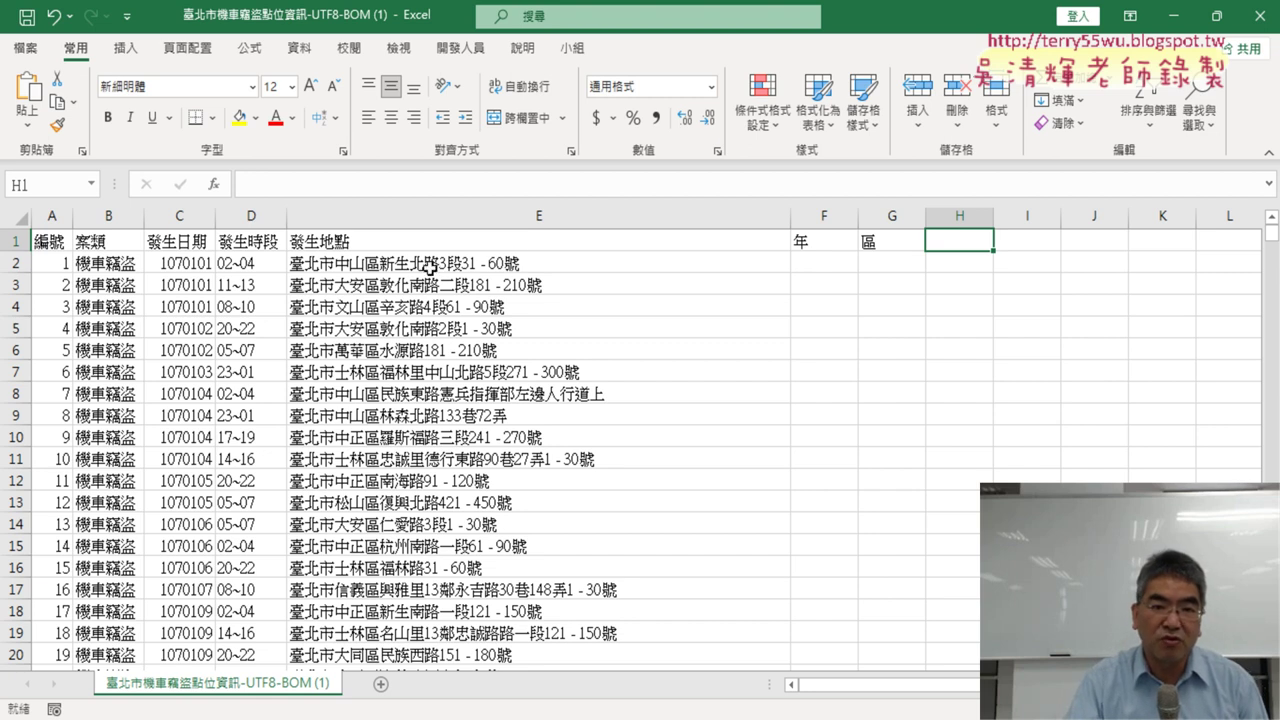
# Check the road name 新生北路 in E2, then type 路 in H1.
pyautogui.doubleClick(396, 264)
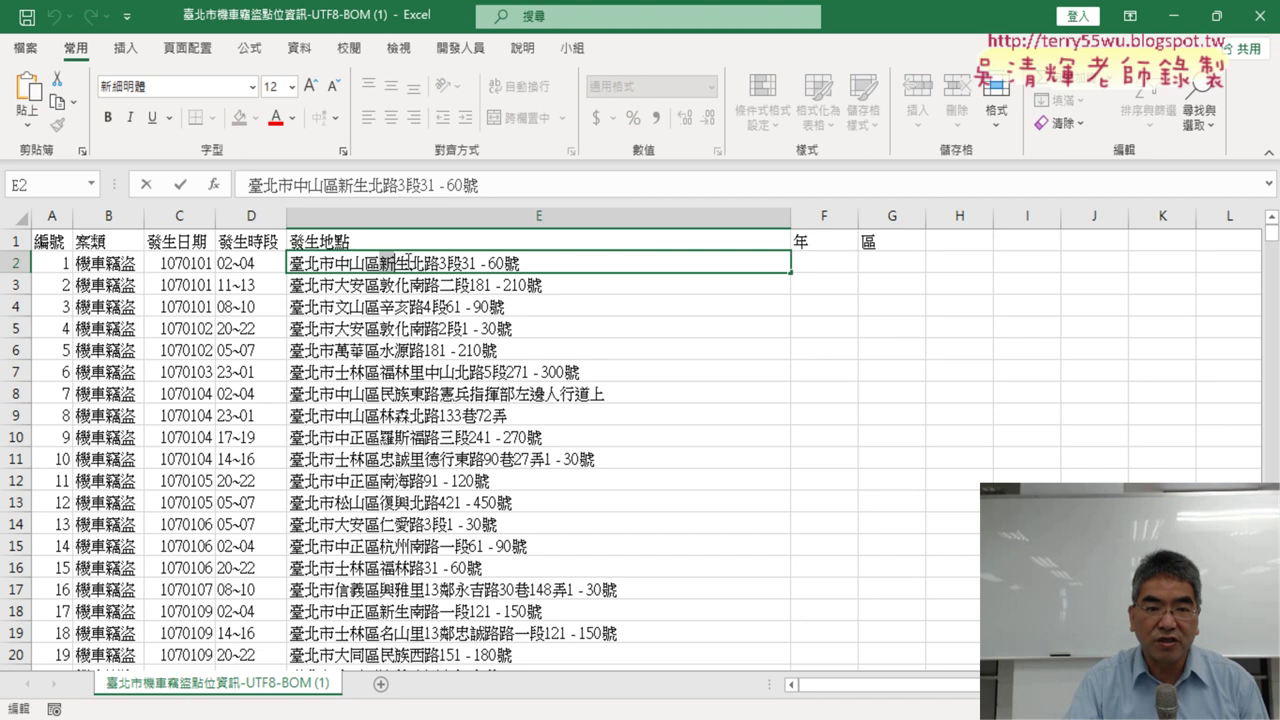
pyautogui.moveTo(408, 260); pyautogui.dragTo(443, 261)
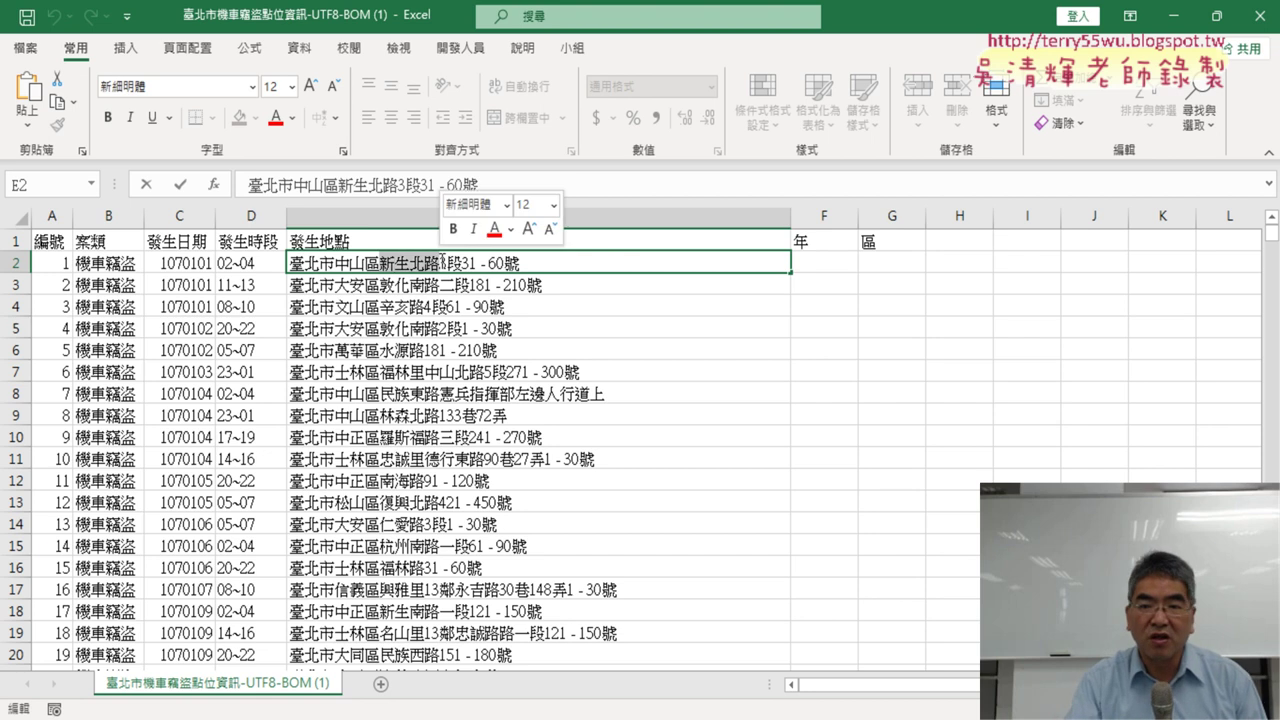
pyautogui.click(981, 240)
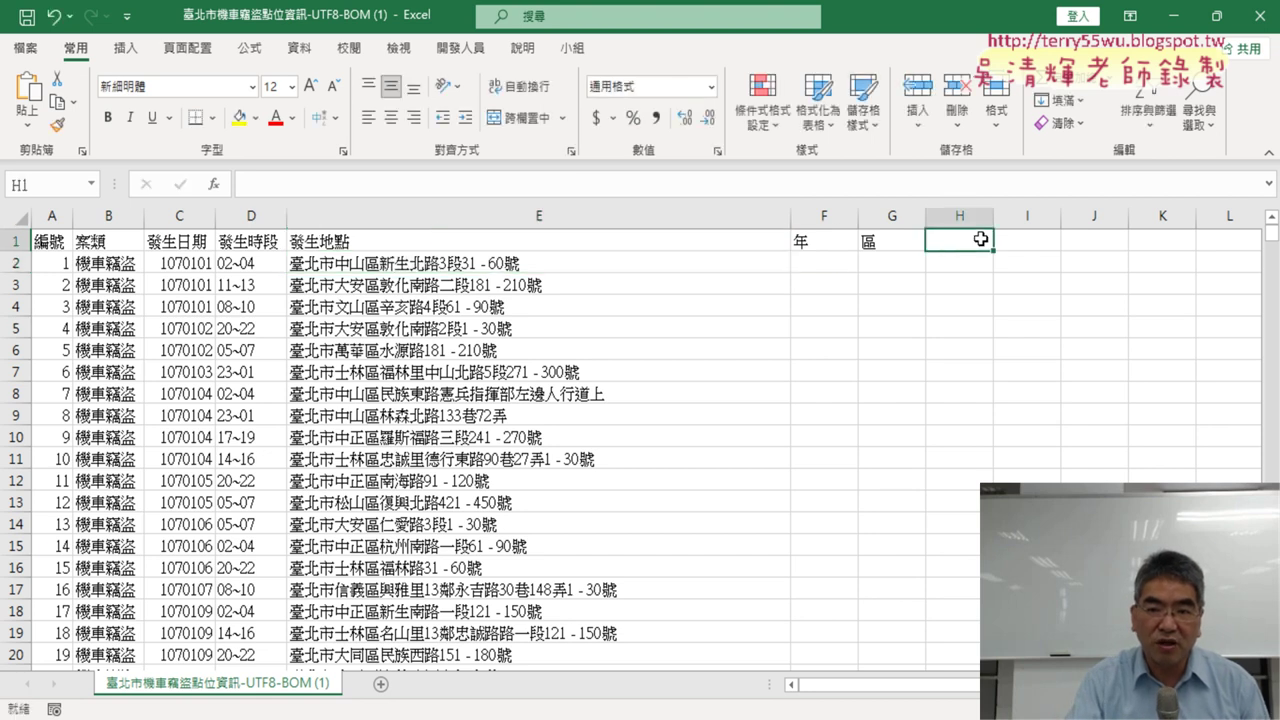
pyautogui.write('路')
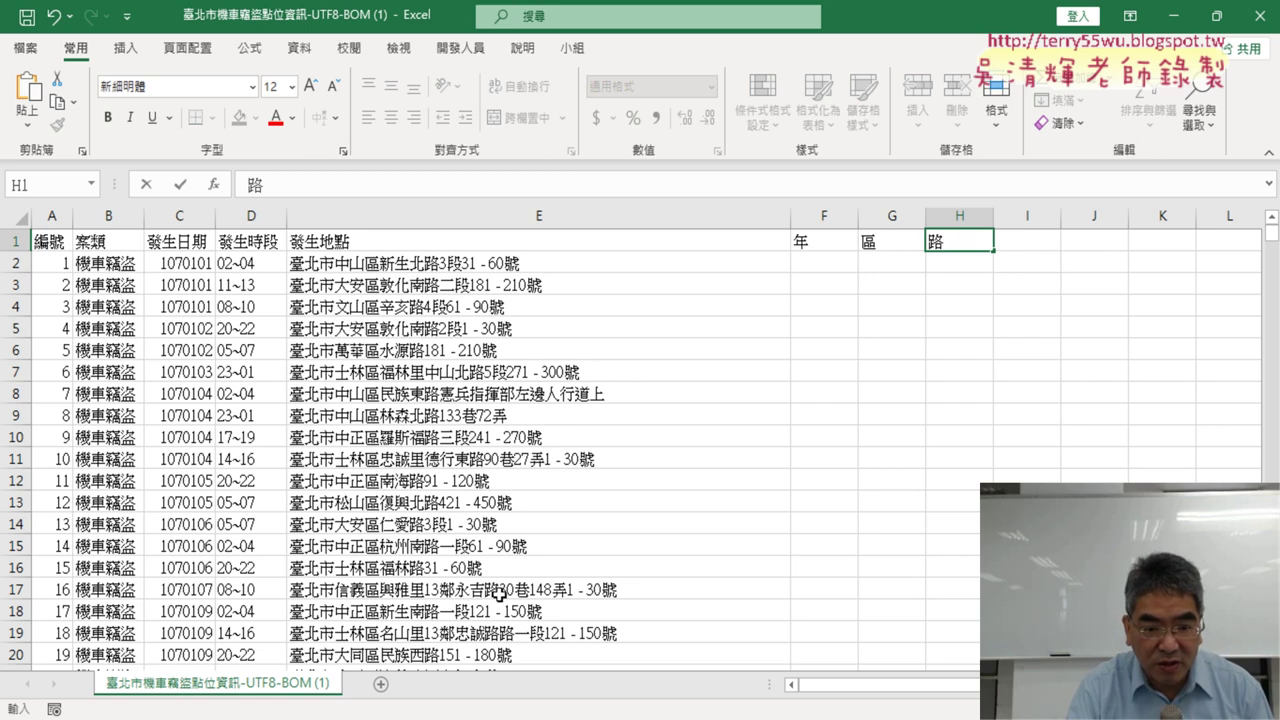
# Check the street name 德昌街 in row 33's address, then return to H1.
pyautogui.scroll(-1, 499, 606)
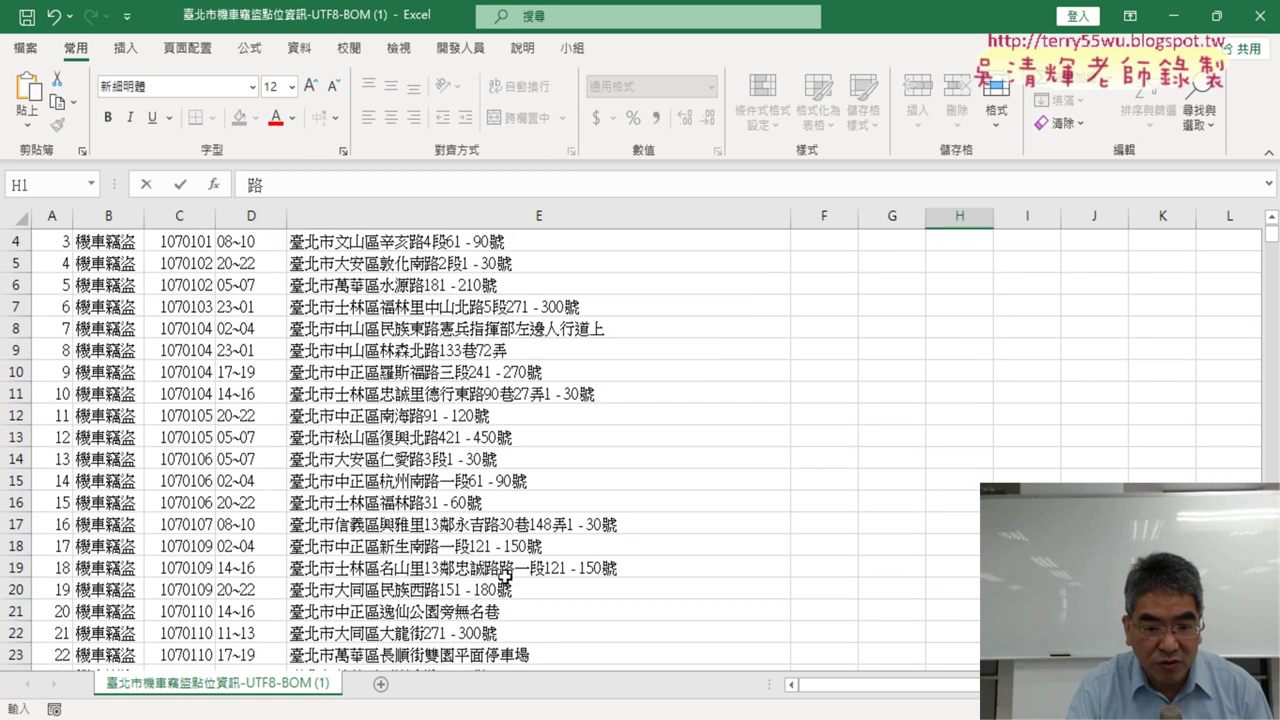
pyautogui.scroll(-2, 505, 577)
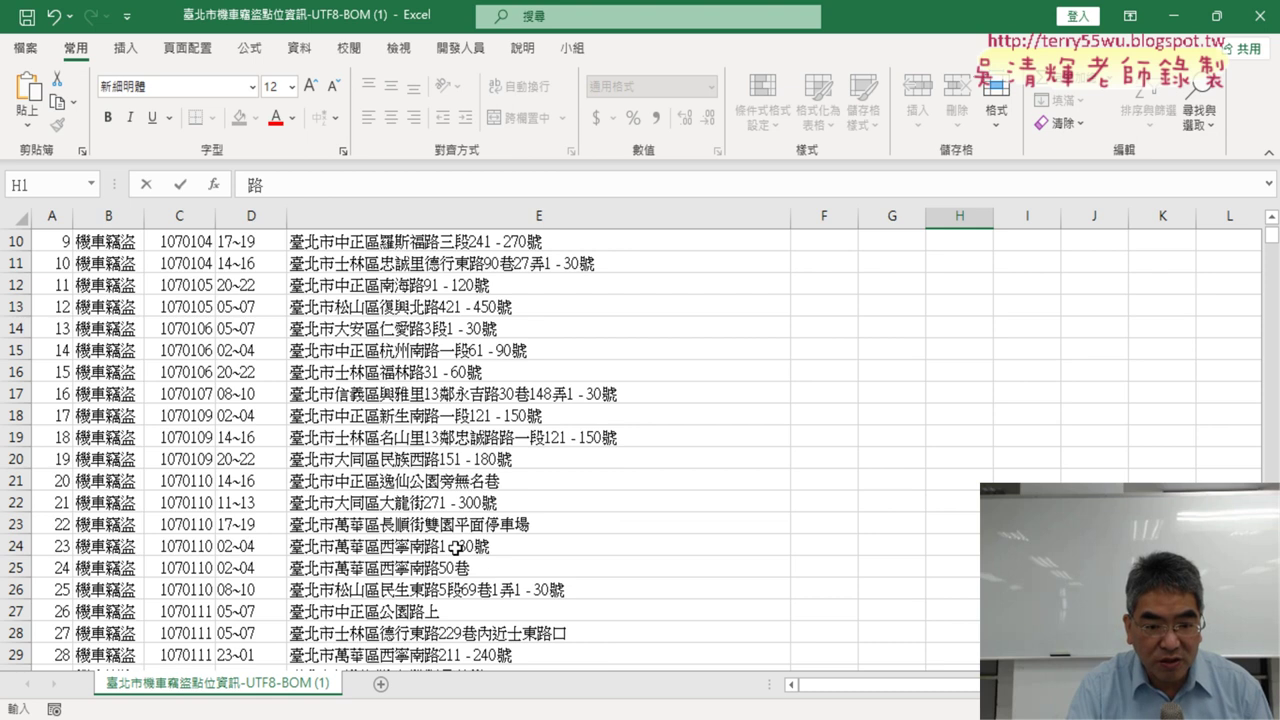
pyautogui.scroll(-1, 456, 548)
pyautogui.scroll(-1, 462, 540)
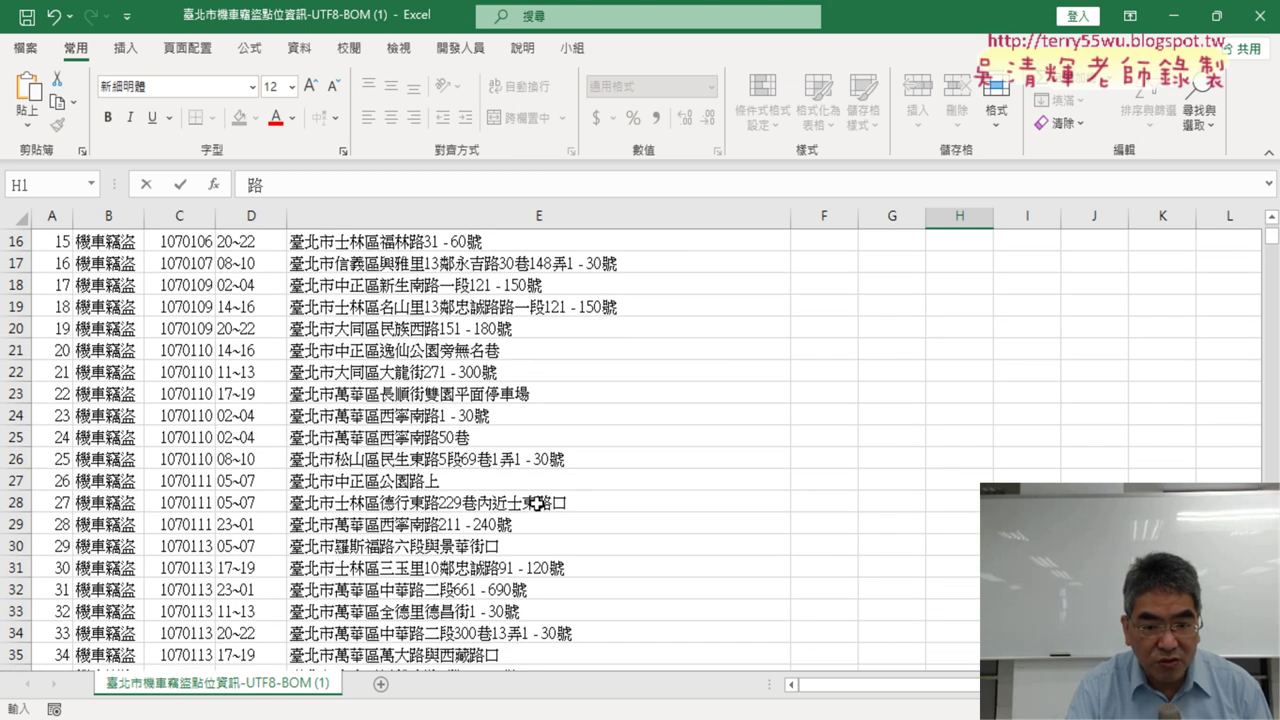
pyautogui.scroll(-1, 531, 554)
pyautogui.scroll(-1, 489, 537)
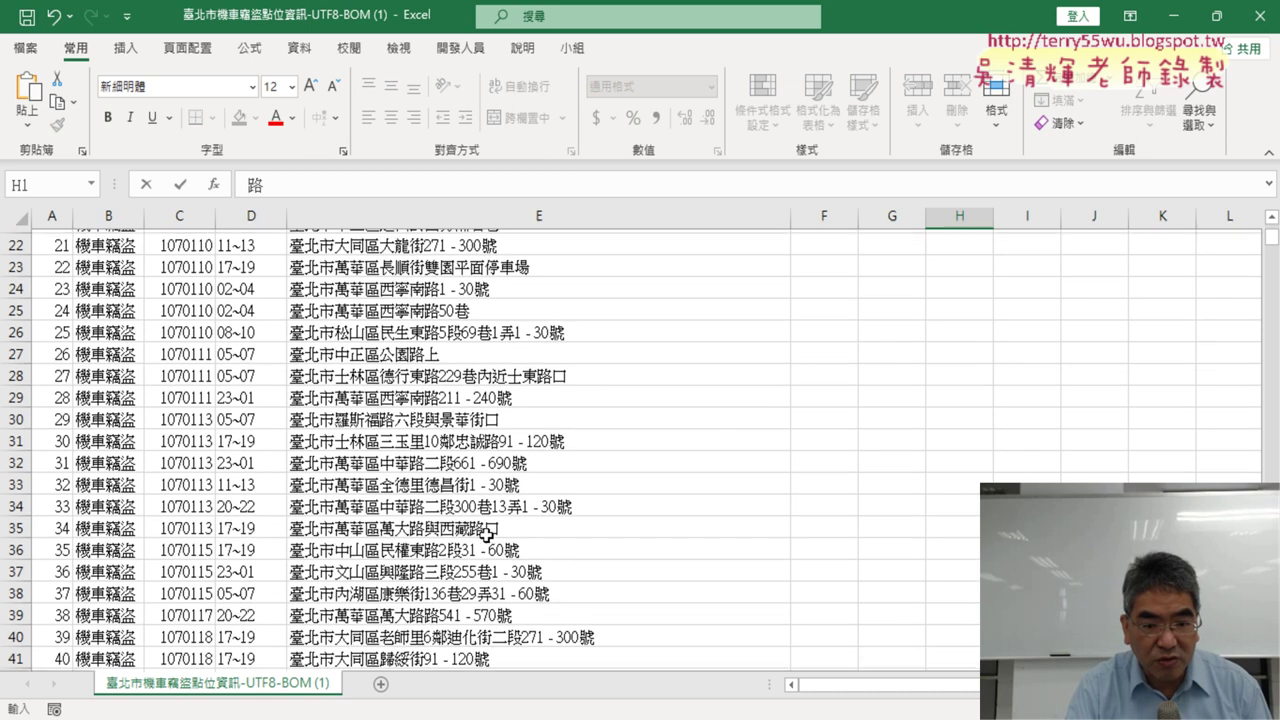
pyautogui.doubleClick(435, 482)
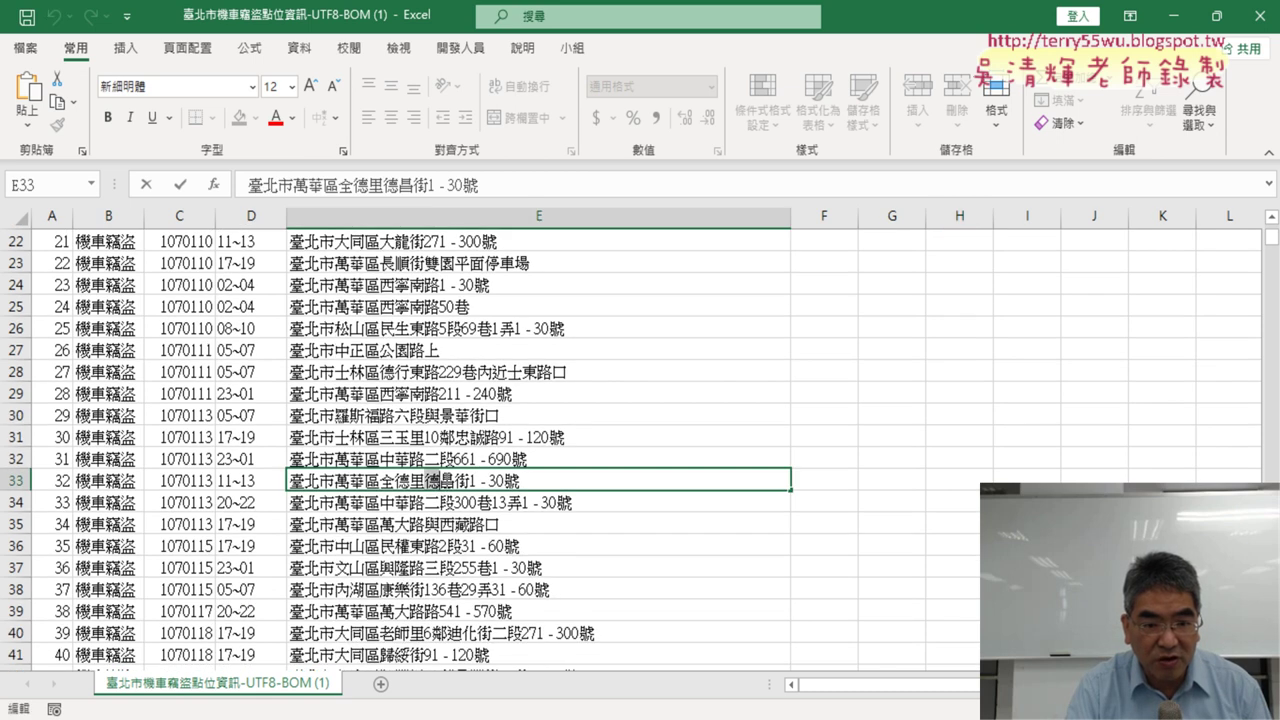
pyautogui.moveTo(428, 481); pyautogui.dragTo(472, 483)
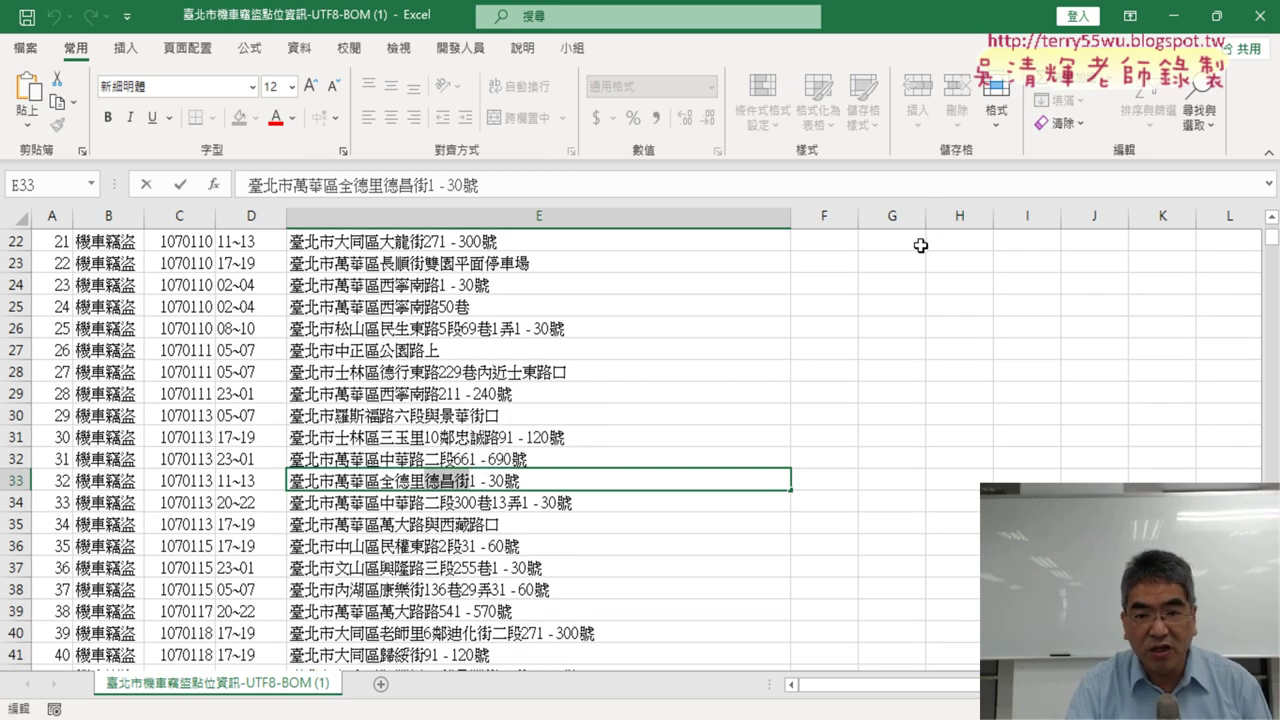
pyautogui.scroll(3, 826, 268)
pyautogui.scroll(4, 826, 268)
pyautogui.click(958, 246)
# Append 街 and 道 to the H1 heading so it reads 路街道.
pyautogui.doubleClick(958, 246)
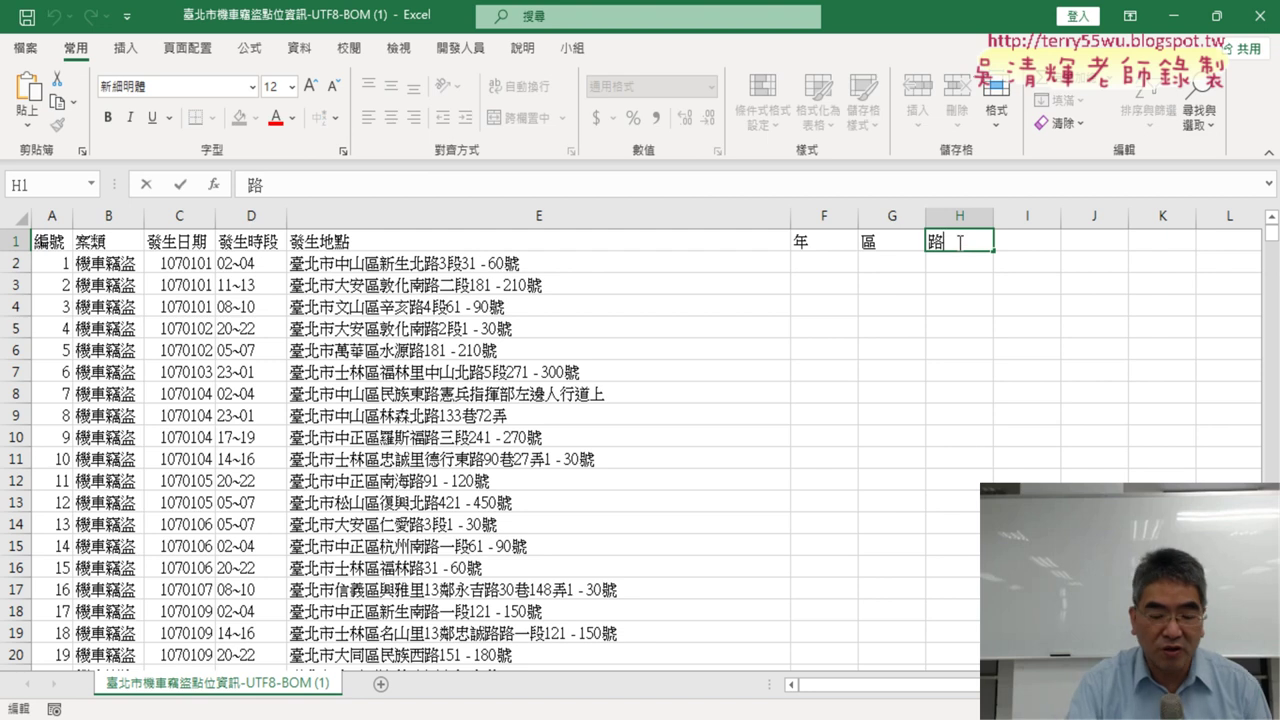
pyautogui.write('ㄐ一ㄝ')
pyautogui.press('space')
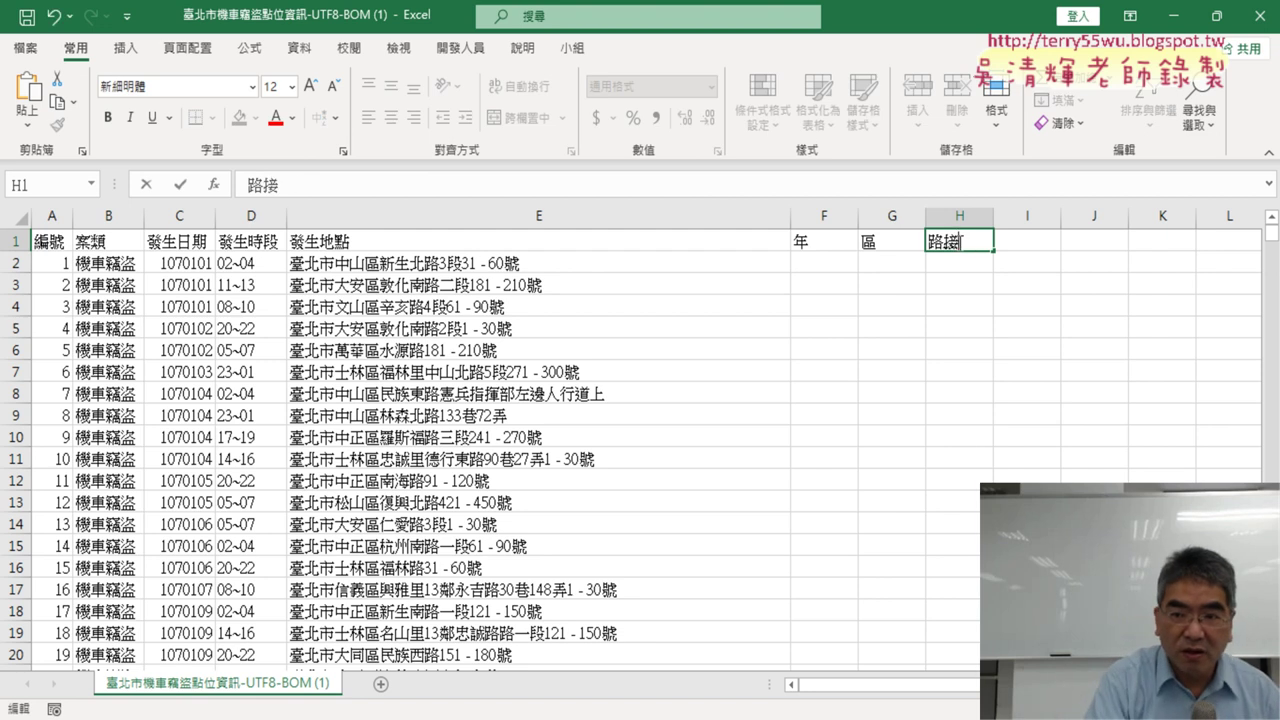
pyautogui.press('Down')
pyautogui.press('Return')
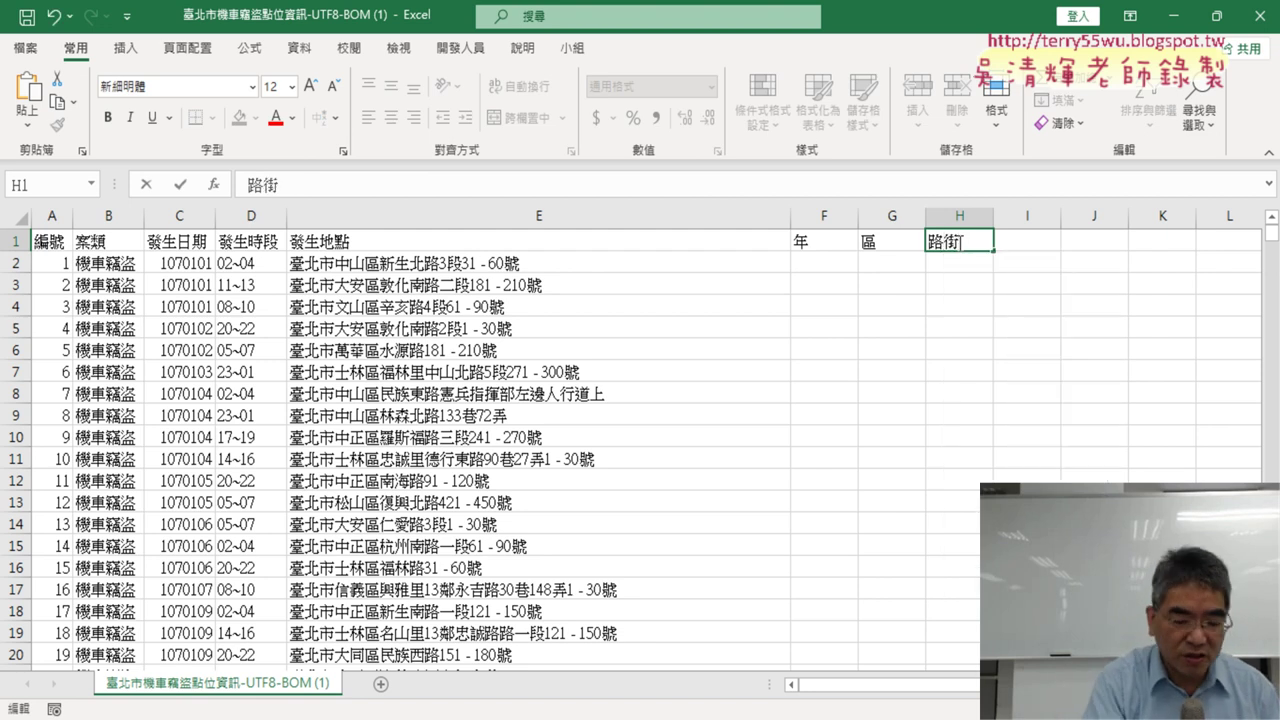
pyautogui.write('ㄉㄠˋ')
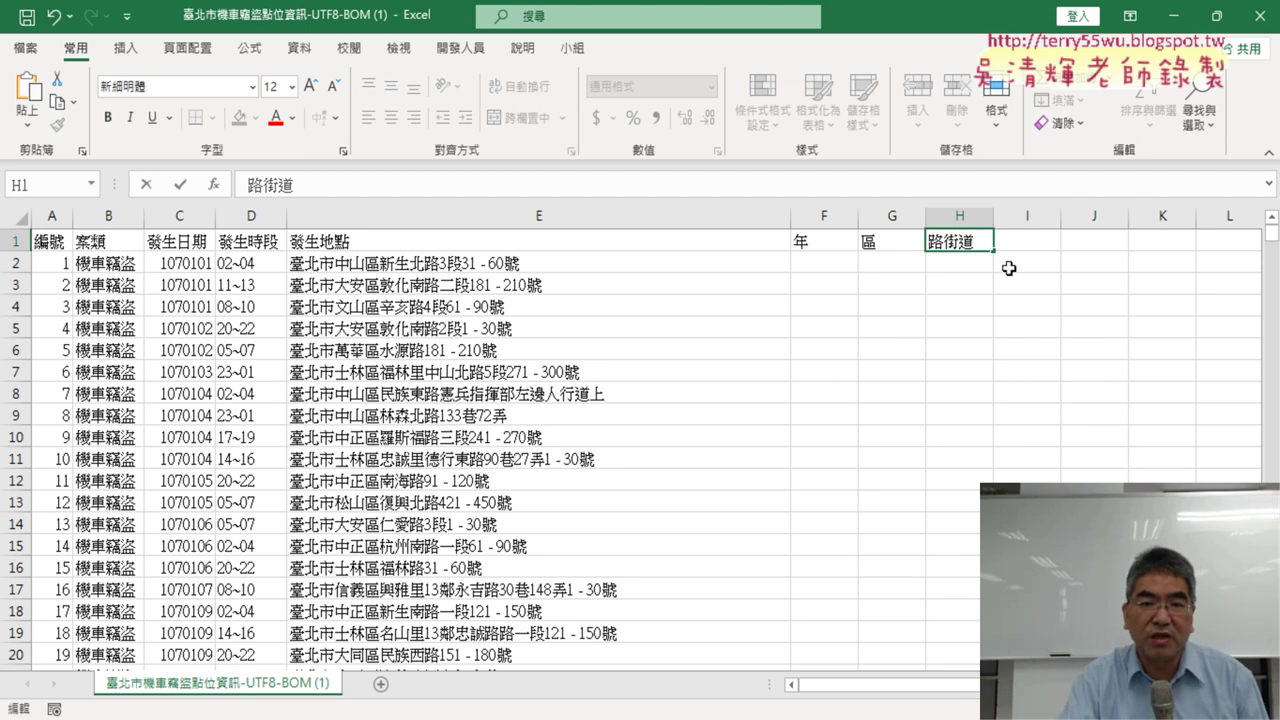
pyautogui.click(975, 264)
pyautogui.click(950, 241)
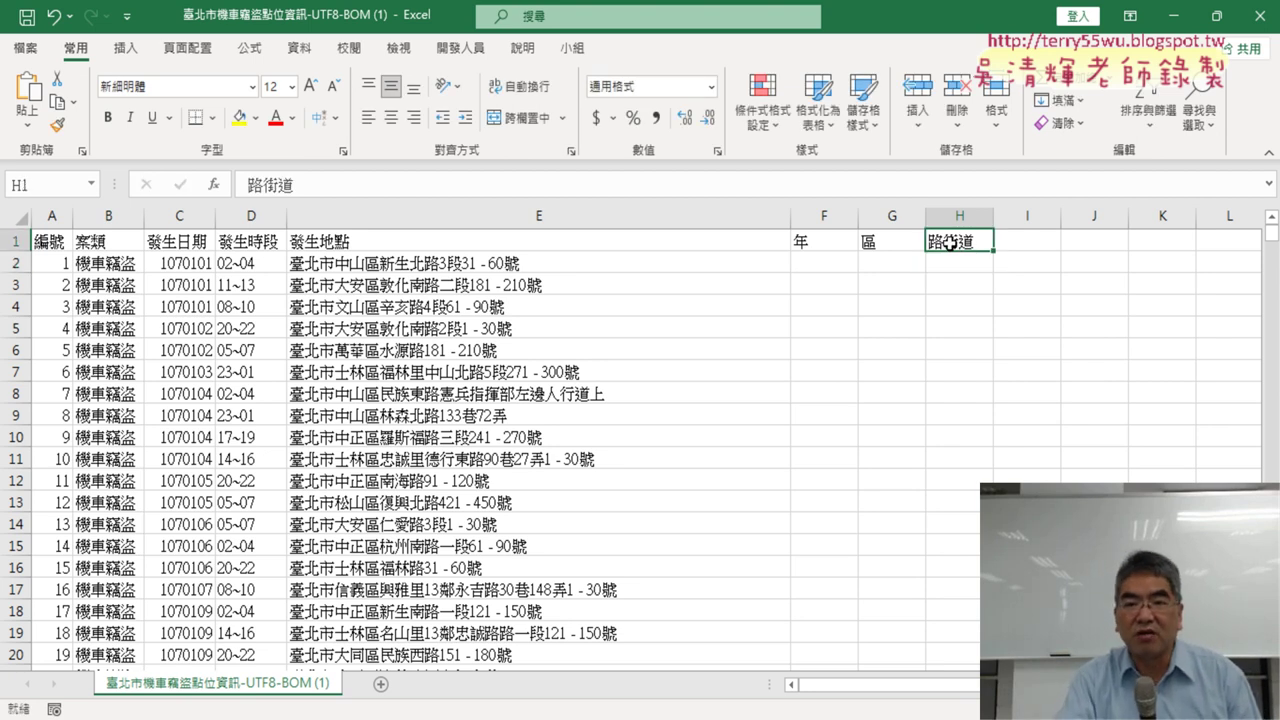
pyautogui.click(824, 264)
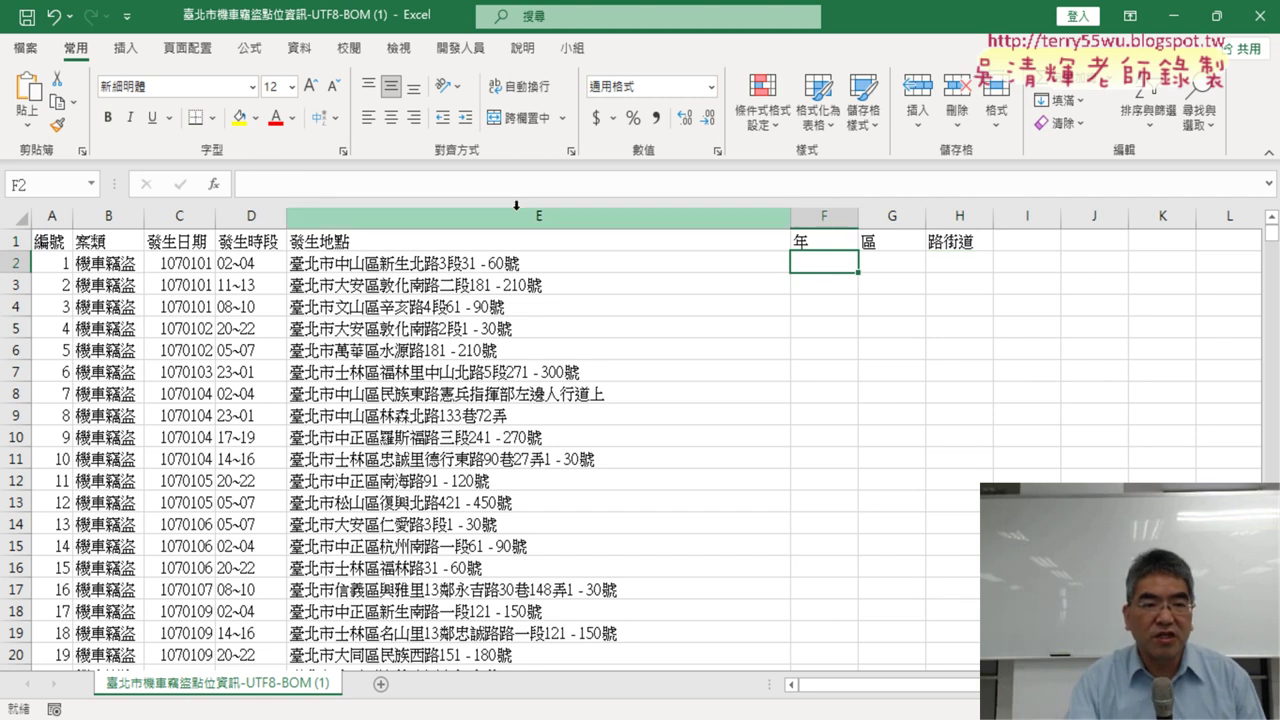
pyautogui.moveTo(52, 216); pyautogui.dragTo(740, 243)
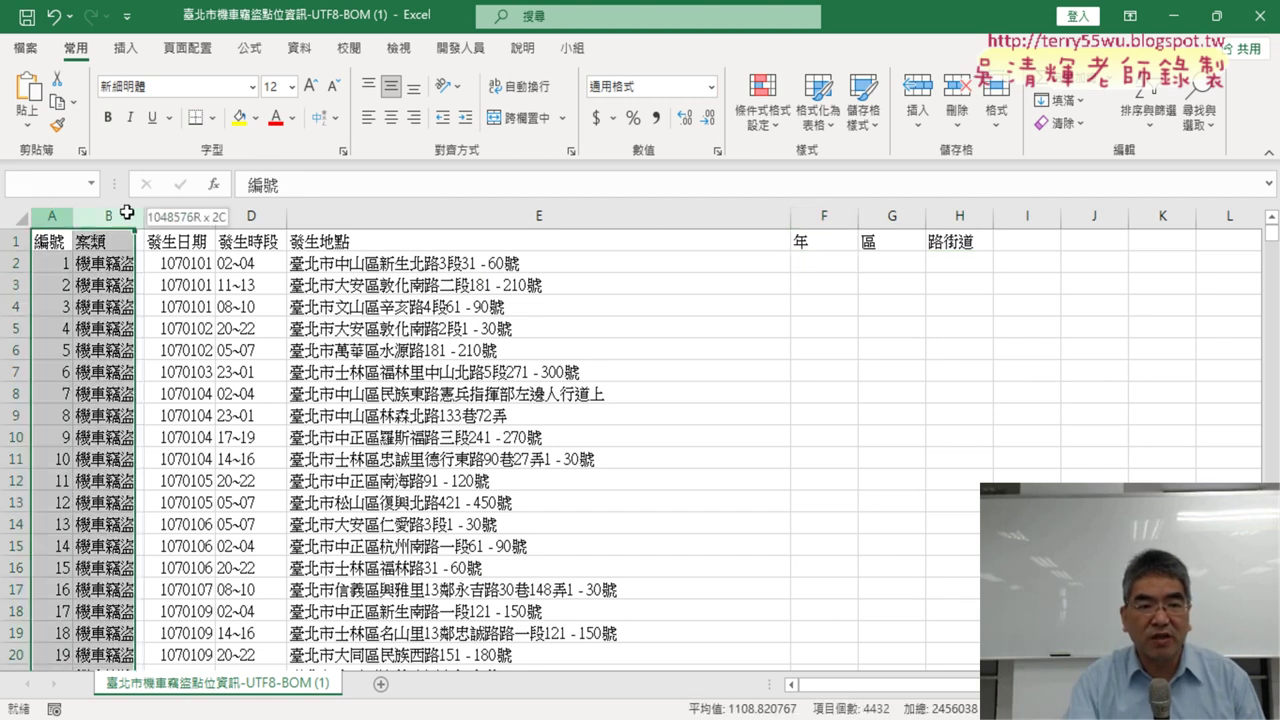
pyautogui.moveTo(824, 216); pyautogui.dragTo(955, 210)
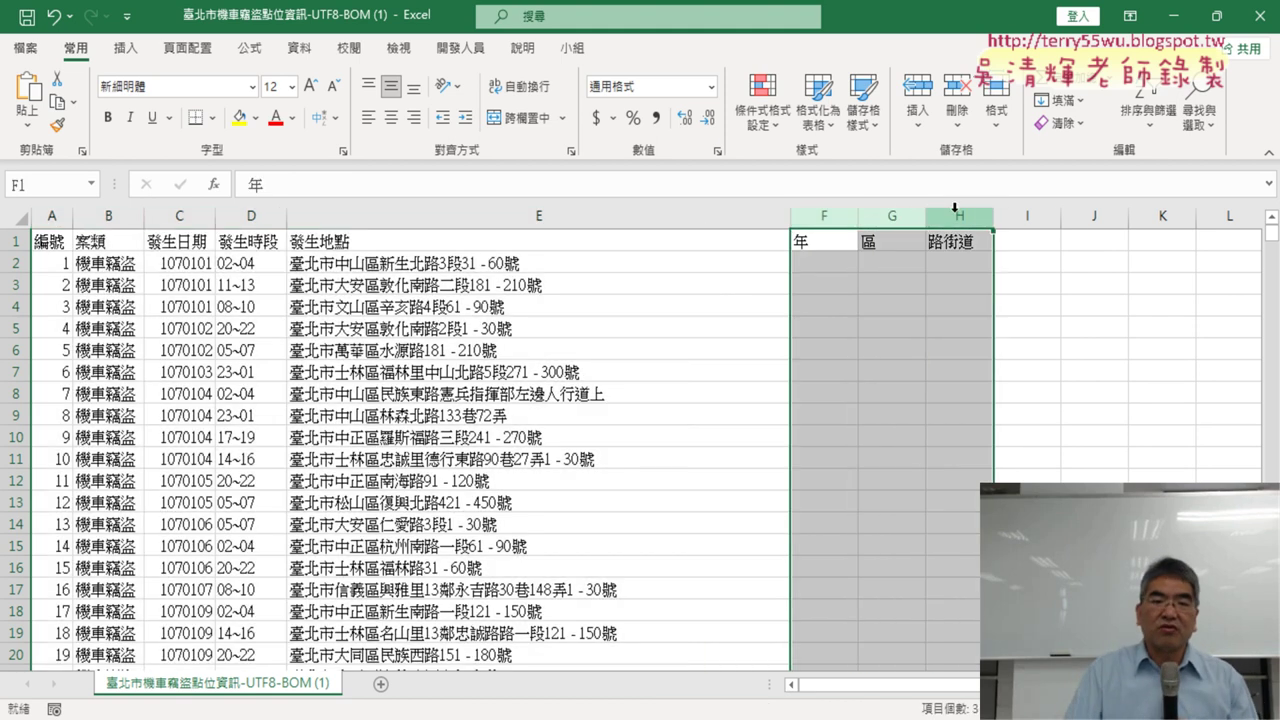
pyautogui.click(815, 262)
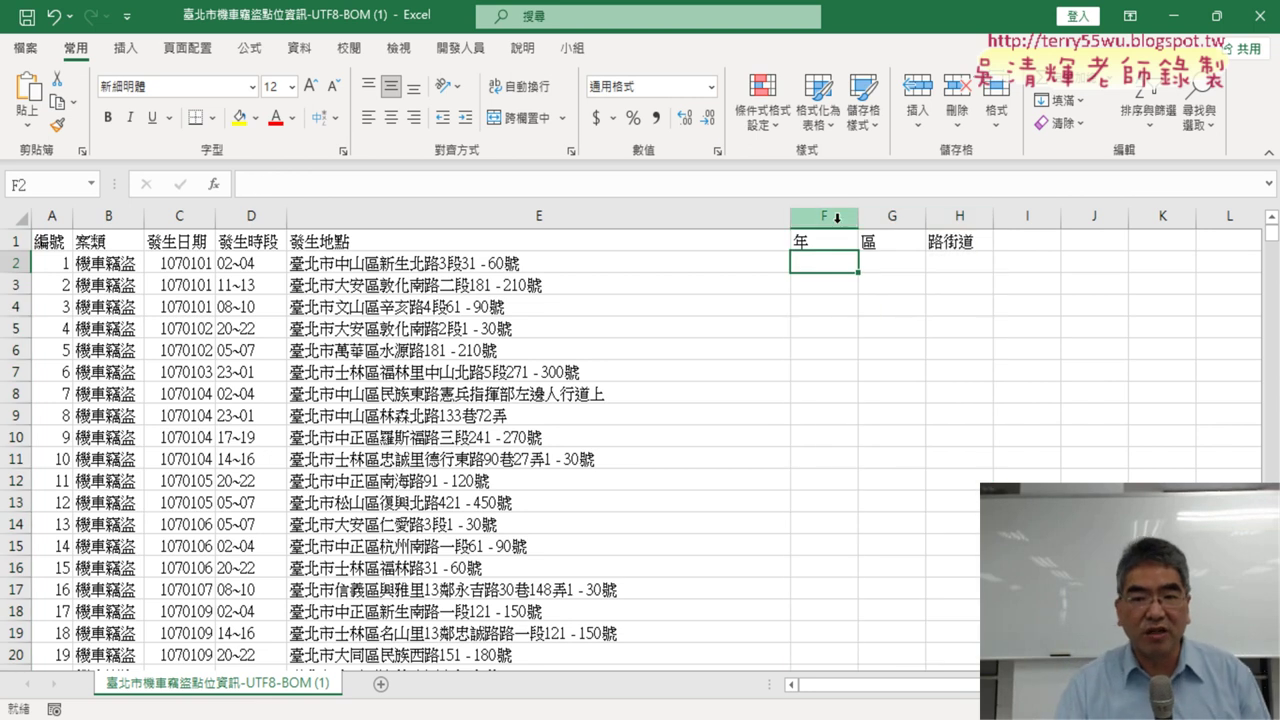
pyautogui.click(823, 217)
pyautogui.click(199, 219)
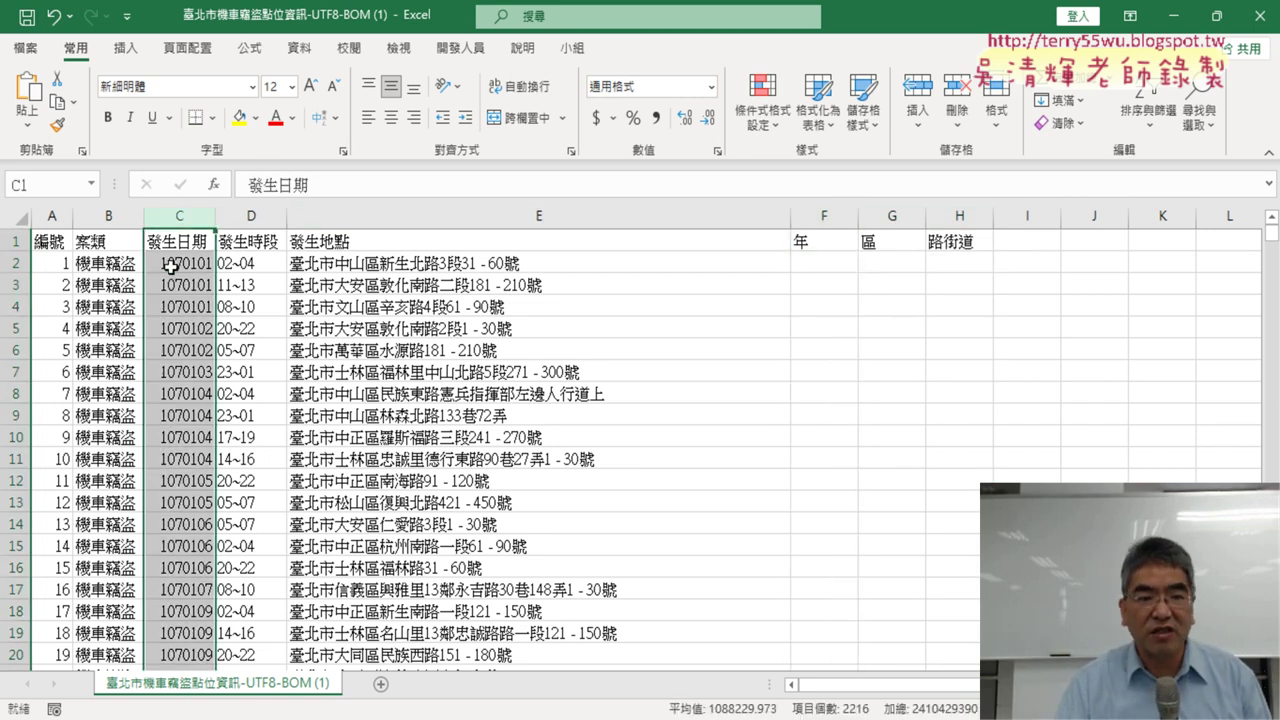
pyautogui.click(818, 264)
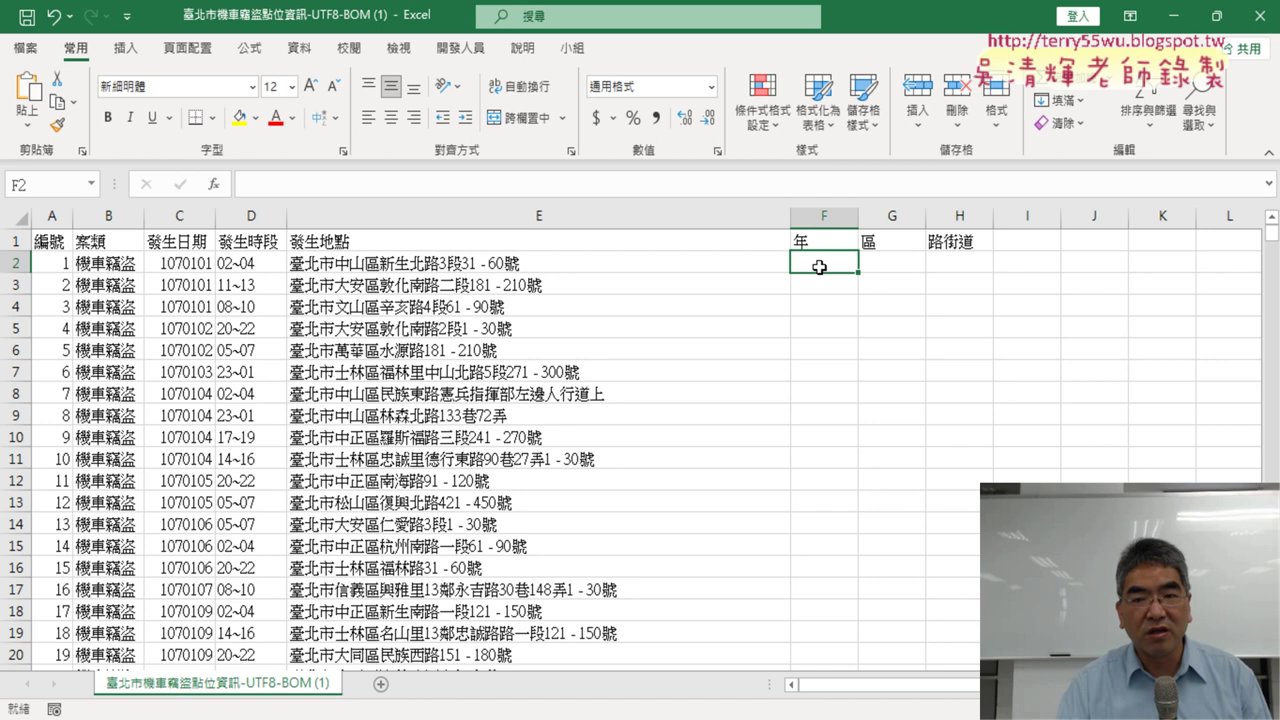
pyautogui.click(371, 236)
pyautogui.hotkey('ctrl', 'shift', 'Down')
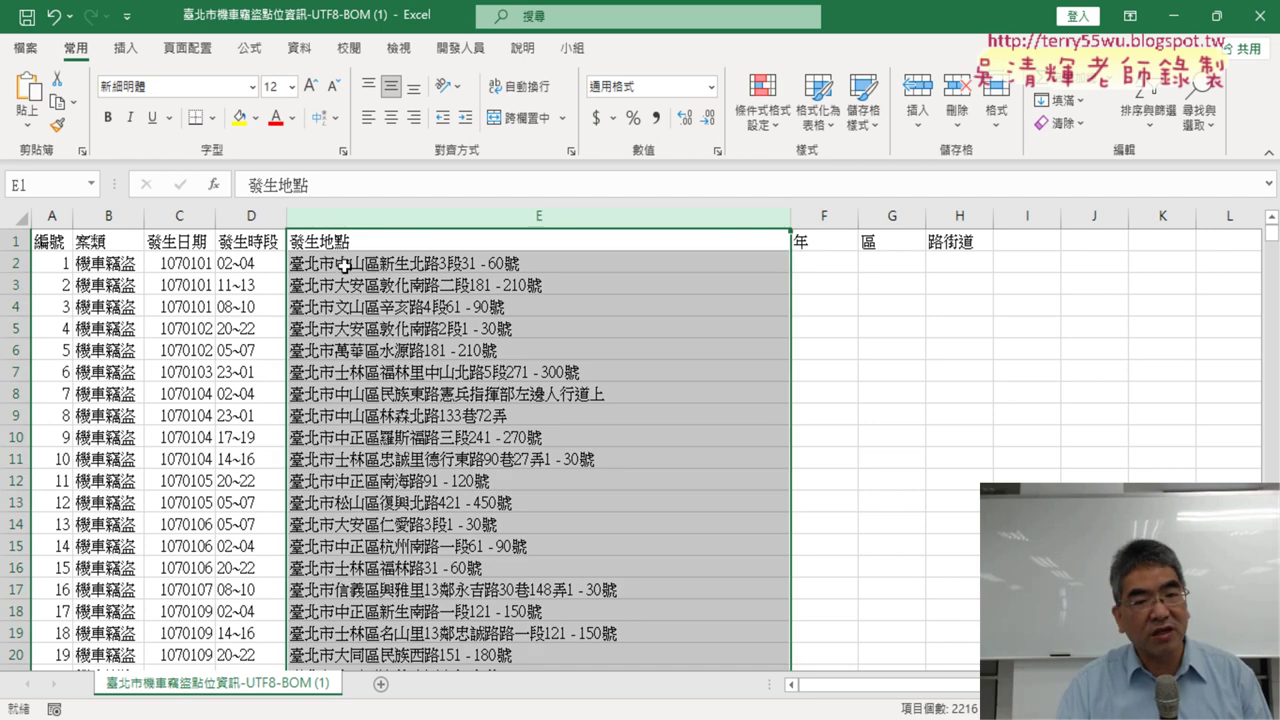
pyautogui.click(897, 264)
pyautogui.click(971, 264)
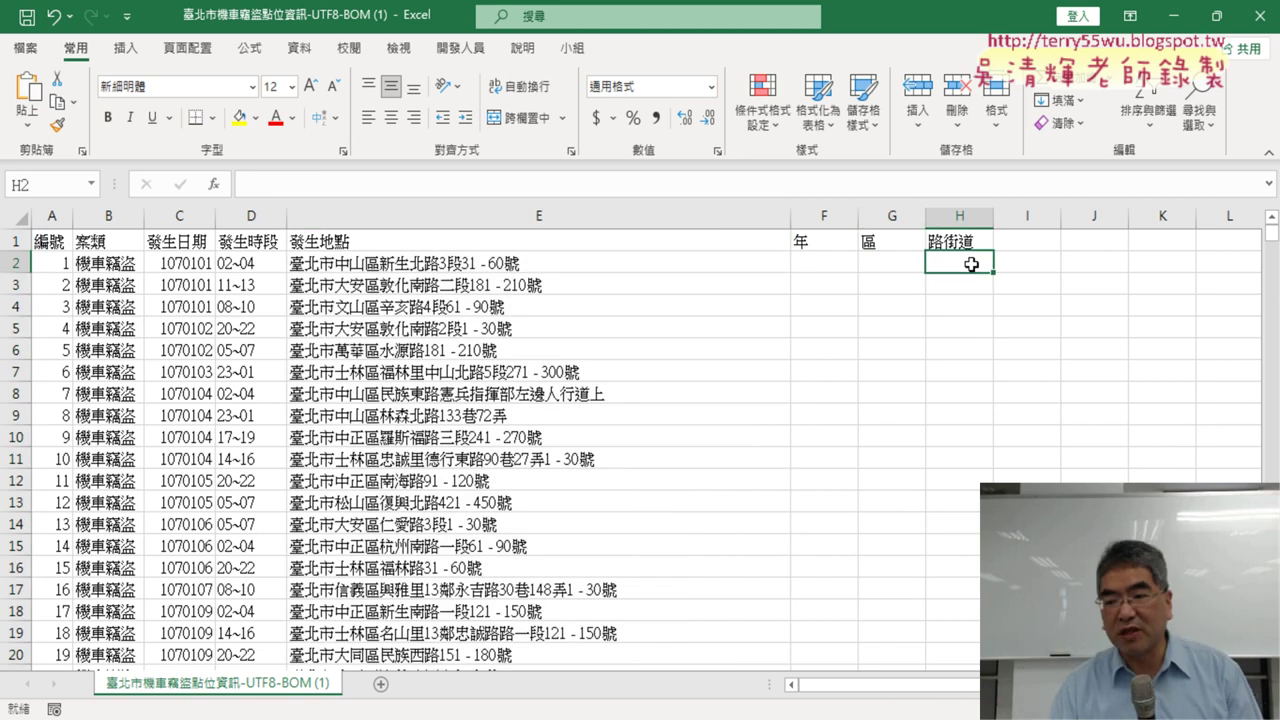